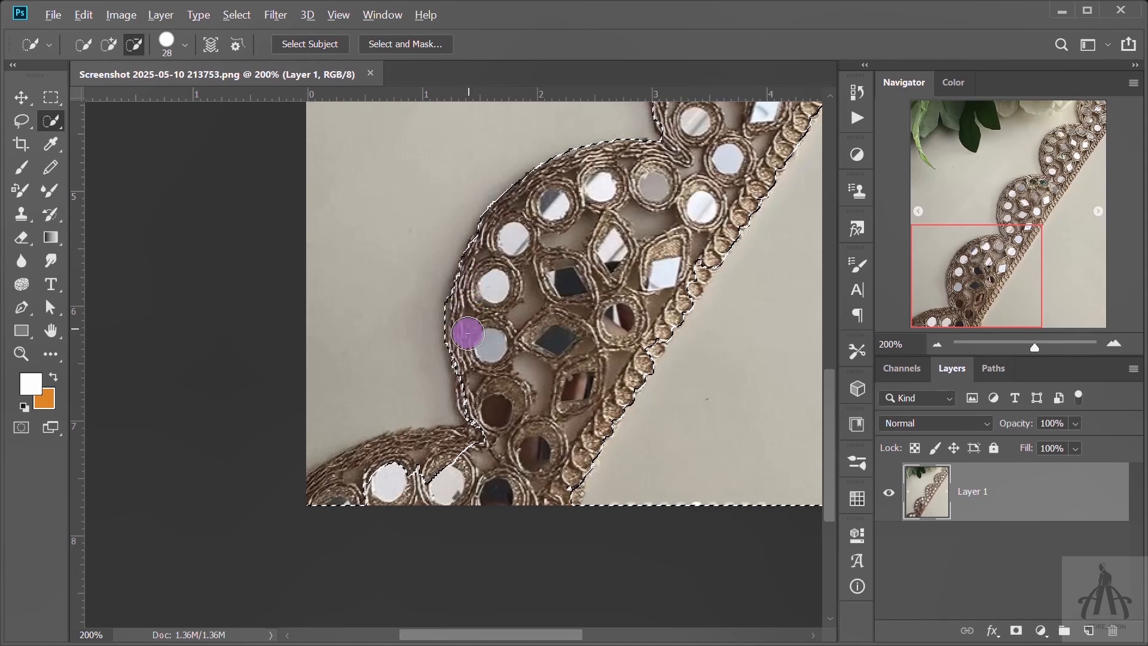
Mask out the background around the lace and paint the leftover leaves out of the mask with a 53 px Soft Round brush.
key("ctrl+0")
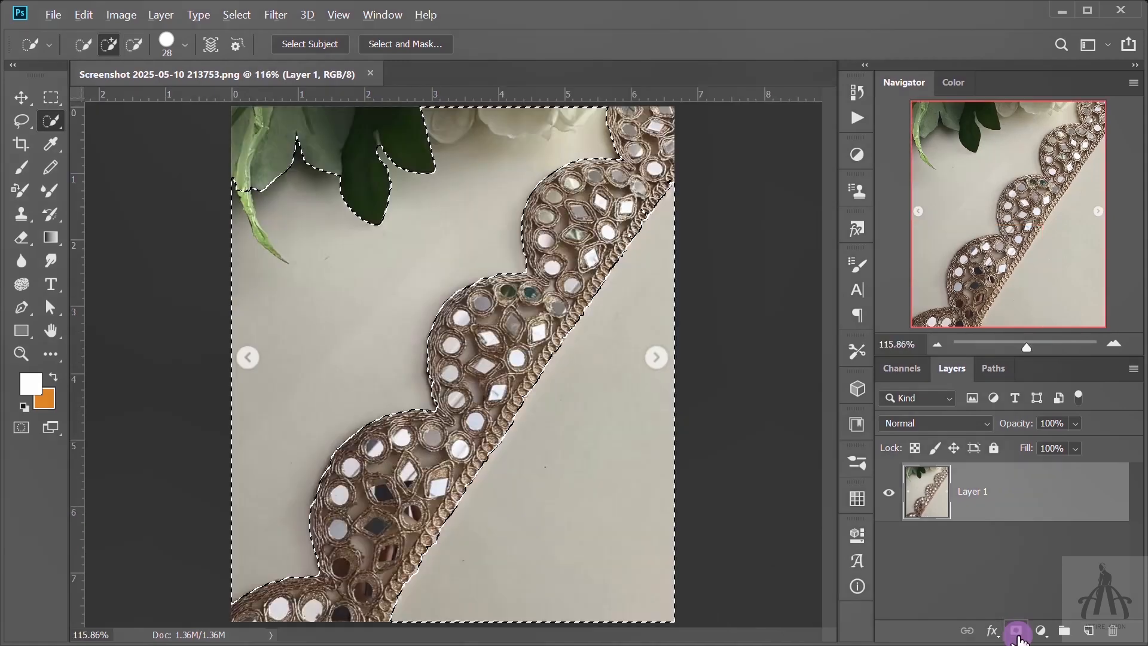
left_click(1016, 630)
key("b")
left_click_drag(359, 141, 434, 191)
right_click(429, 162)
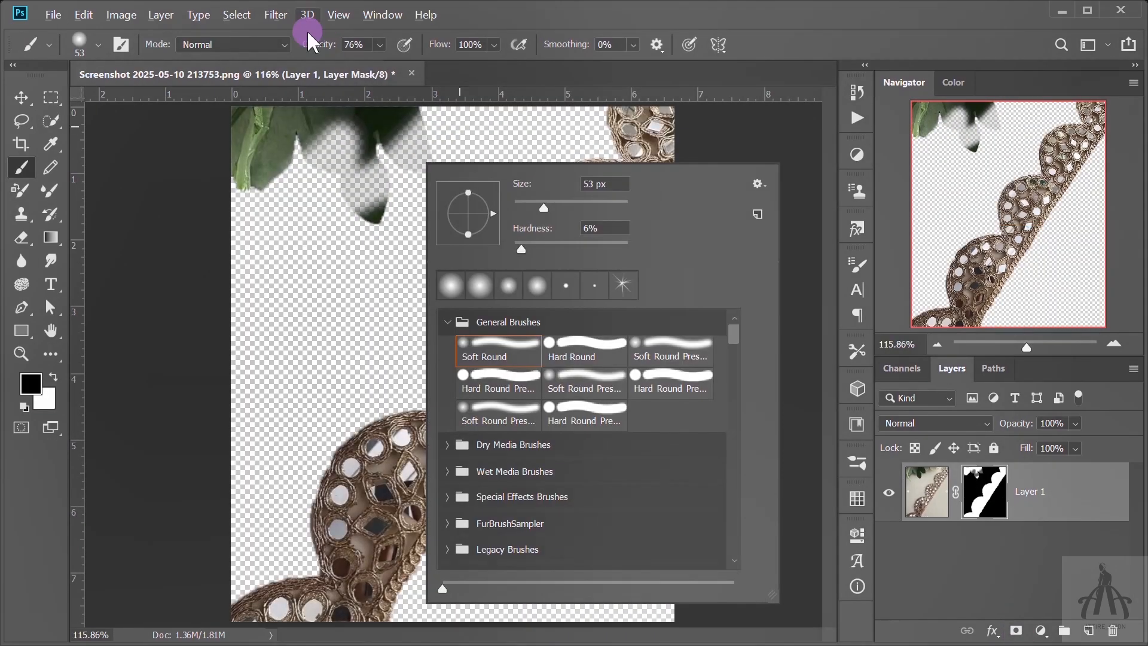
left_click_drag(358, 138, 375, 210)
Place a horizontal guide at about 4 in and rotate the lace about 55° so its straight edge lies along the guide.
key("ctrl+t")
left_click_drag(541, 94, 546, 382)
mouse_move(693, 131)
left_mouse_down()
mouse_move(827, 410)
mouse_move(710, 413)
left_mouse_up()
left_click_drag(567, 412, 559, 341)
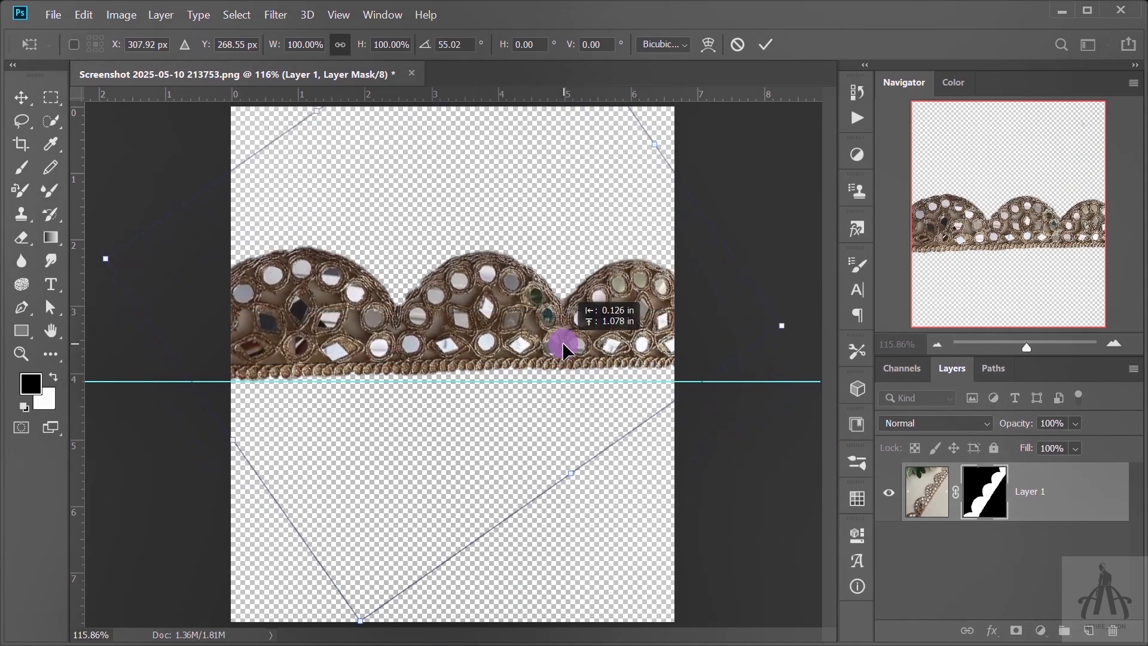
Fine-tune the lace's transform so its lower edge runs level with the guide.
right_click(562, 331)
left_click(607, 359)
right_click(547, 317)
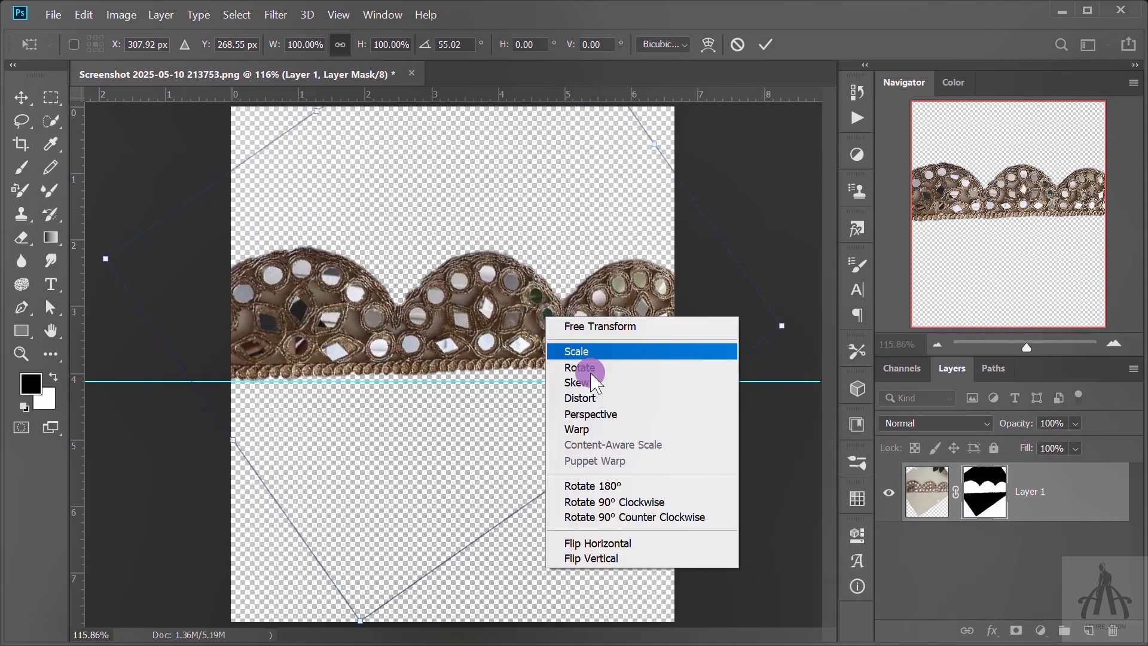
left_click(584, 347)
mouse_move(774, 328)
left_mouse_down()
mouse_move(797, 328)
mouse_move(788, 340)
left_mouse_up()
key("ctrl+minus")
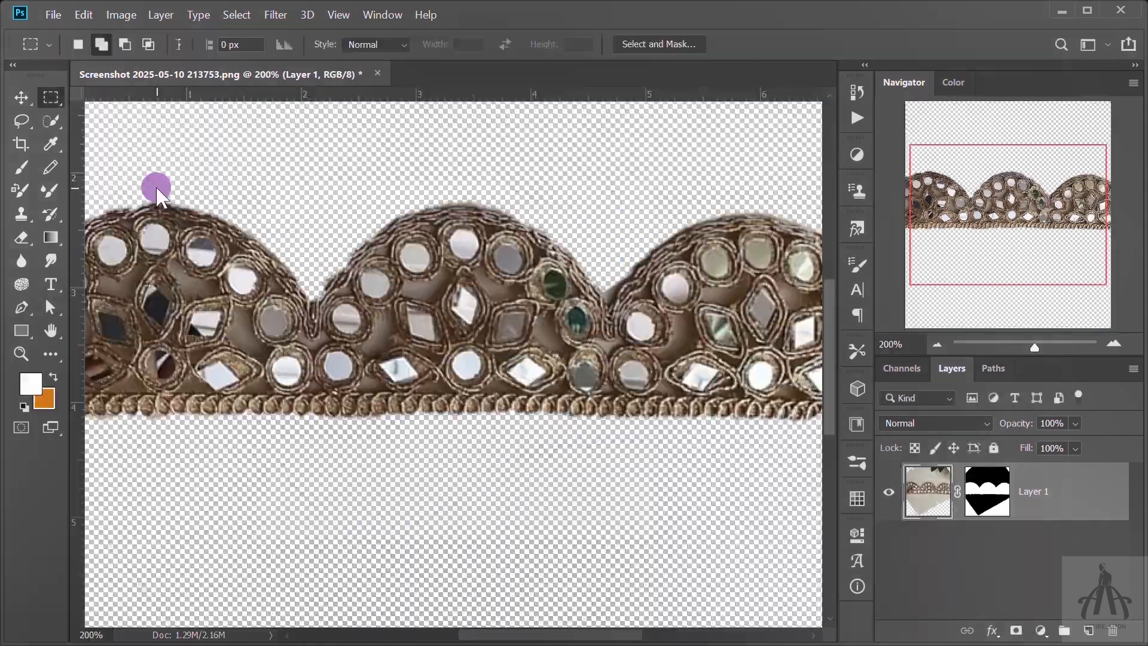
Copy a lace section about 5.3 × 2.45 in, from scallop peak to scallop peak, to a new layer and duplicate the mask onto it.
left_click_drag(155, 187, 763, 465)
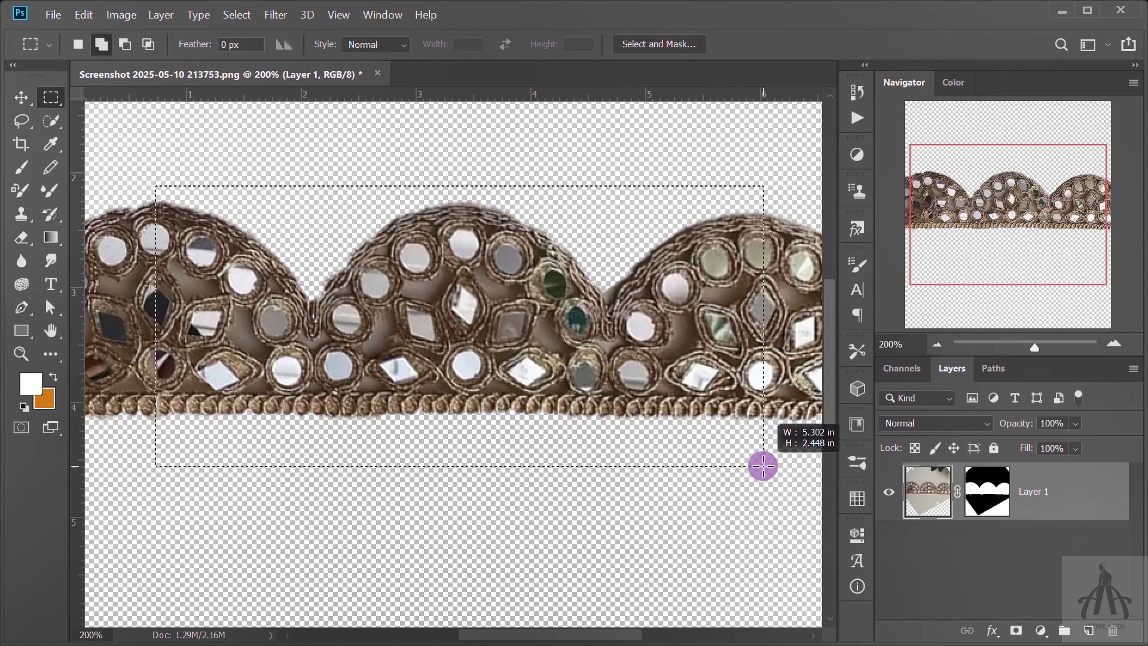
key("ctrl+j")
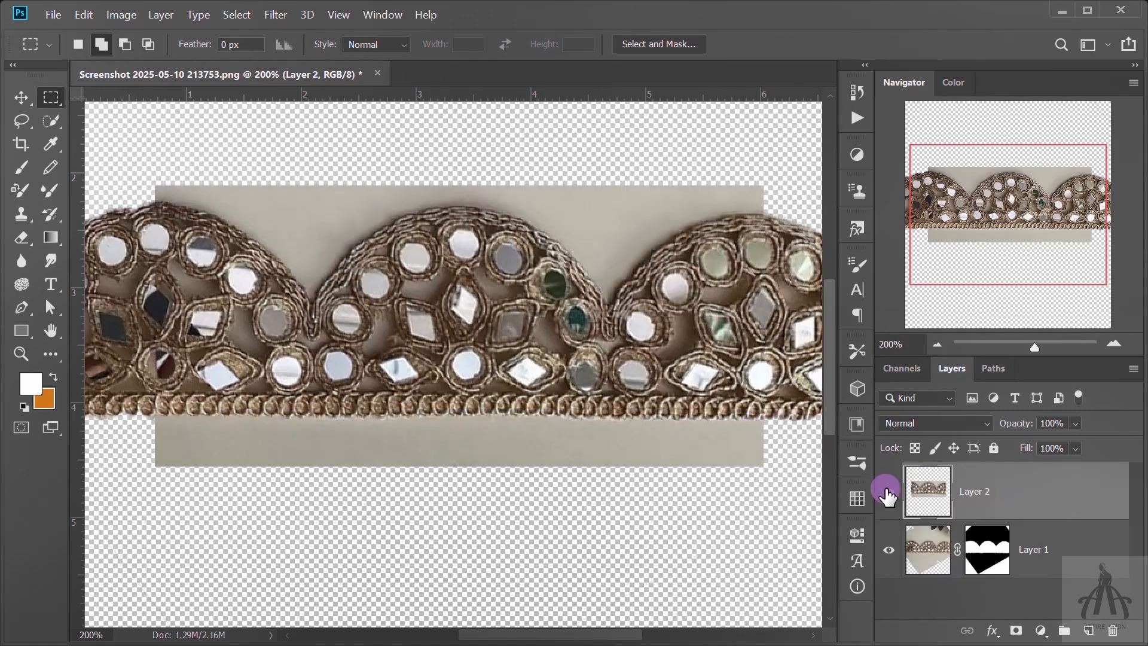
left_click_drag(987, 549, 981, 492, "alt")
right_click(1059, 506)
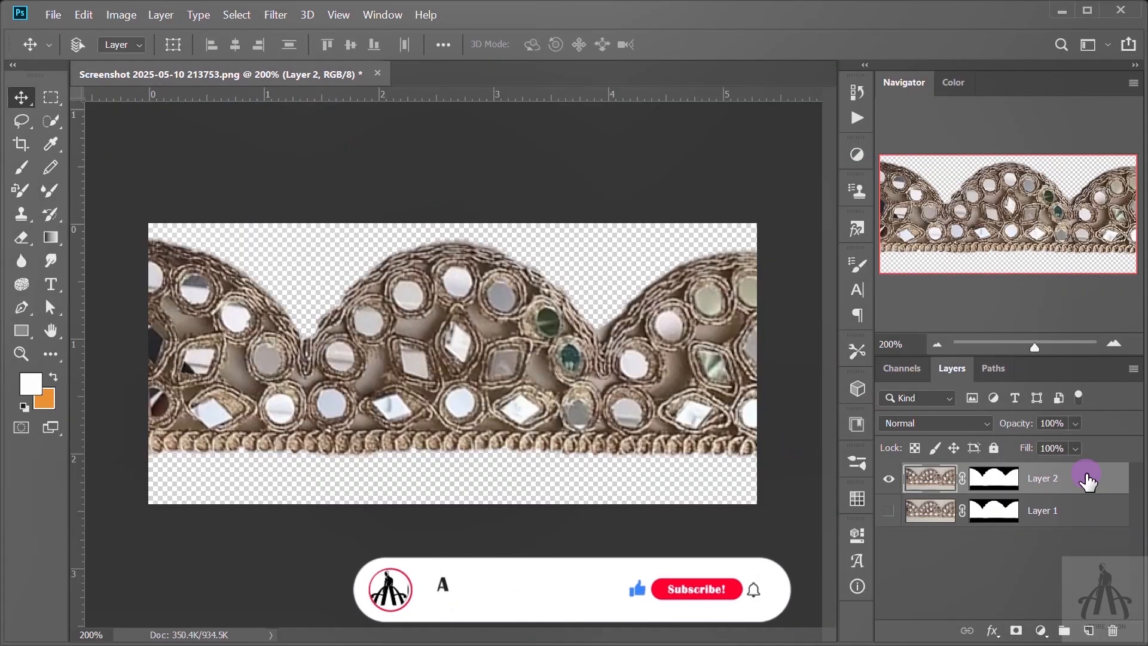
Export the masked lace section as a PNG named Lace in the Potli Purse folder.
right_click(1085, 474)
left_click(968, 156)
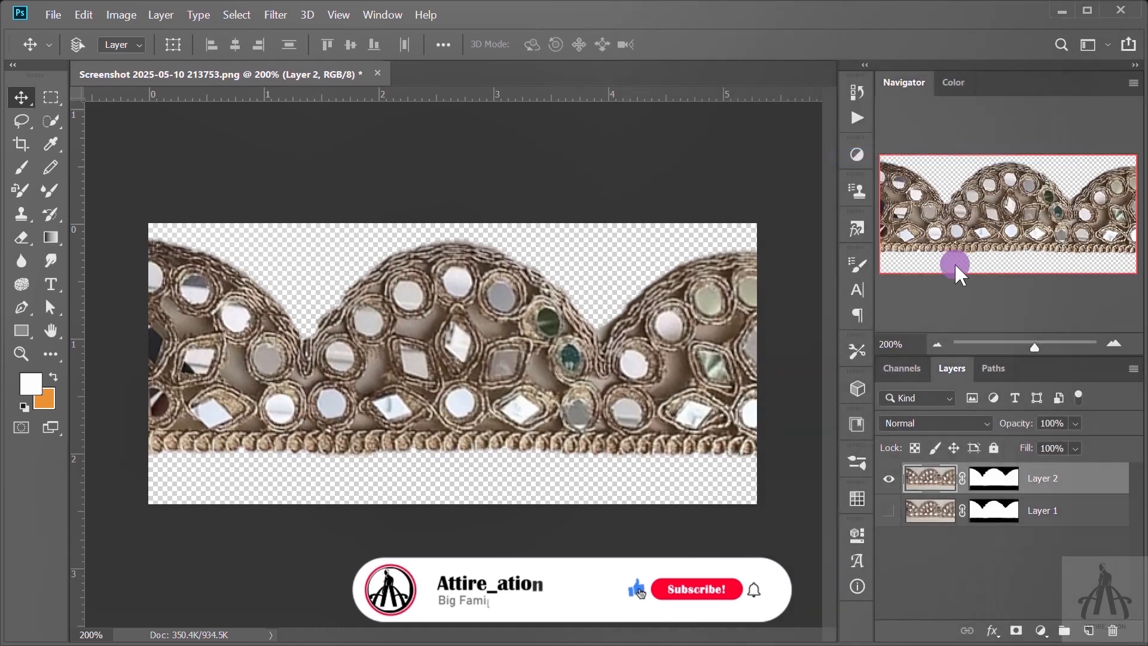
type("Lace")
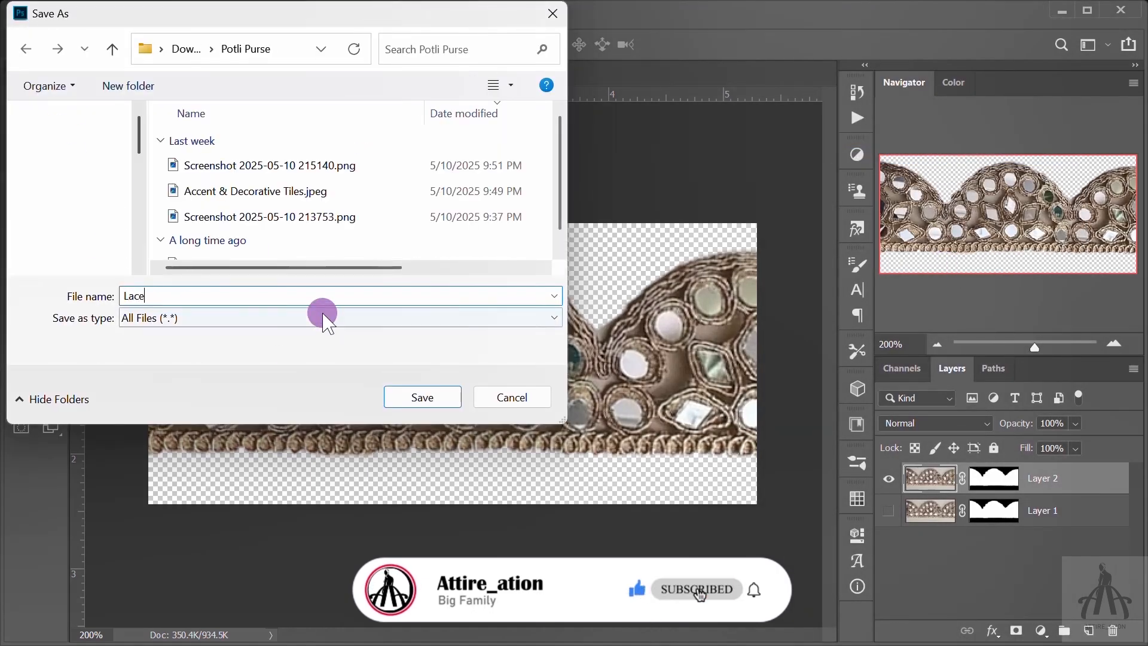
left_click(422, 399)
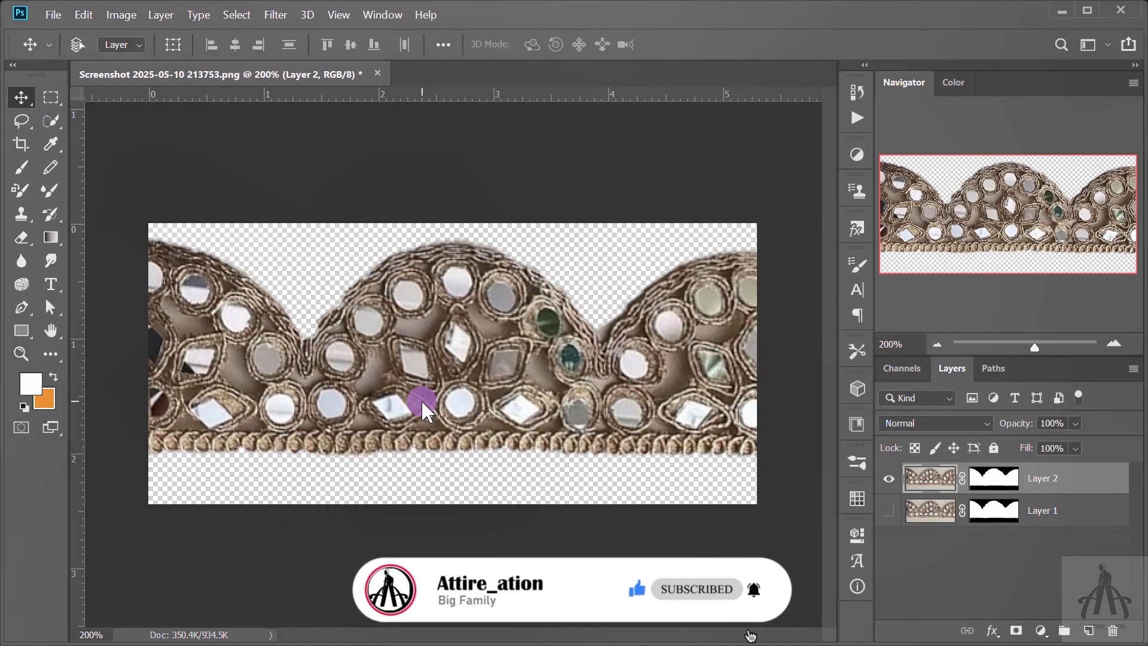
Convert the masked lace layer to a smart object and rasterize it.
left_click(1049, 483)
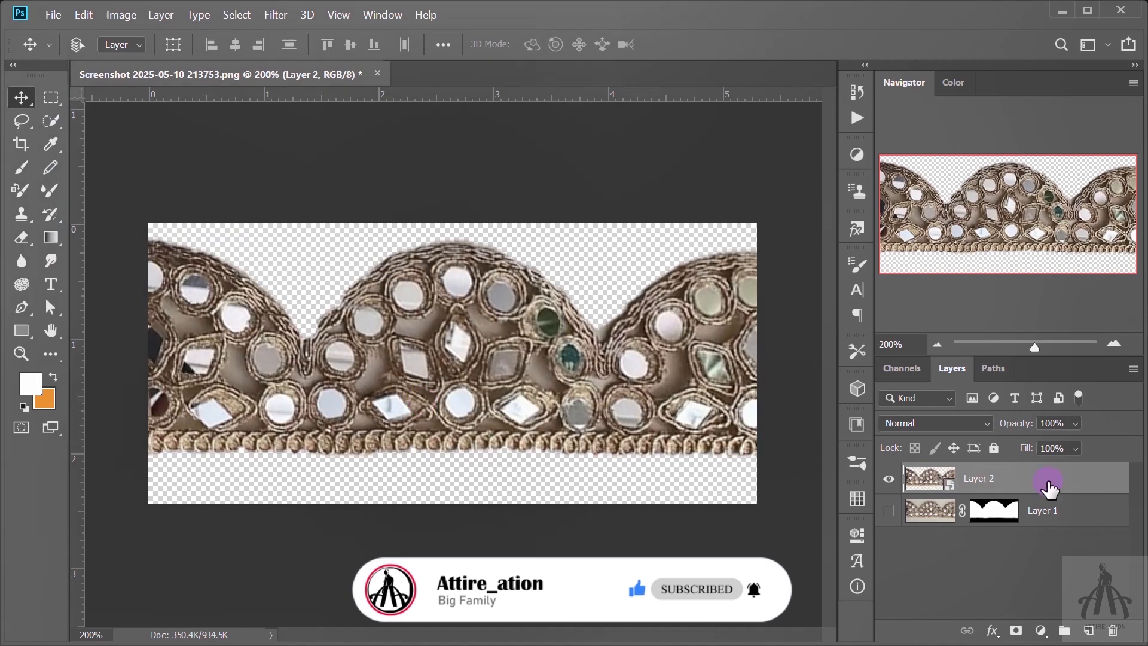
right_click(1048, 485)
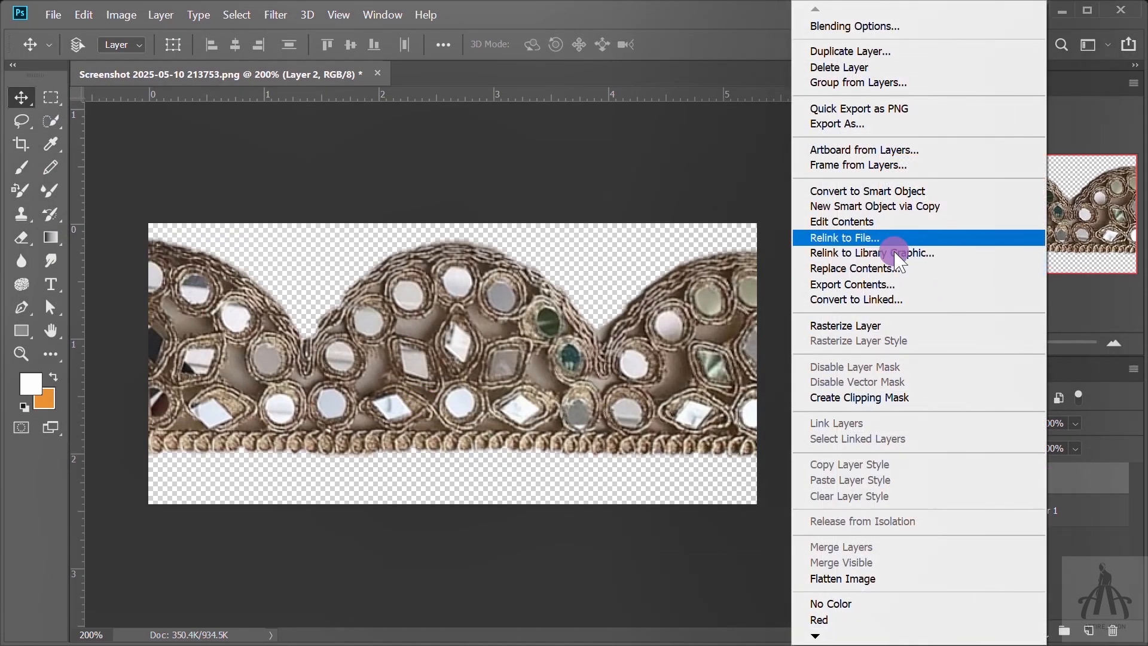
left_click(890, 335)
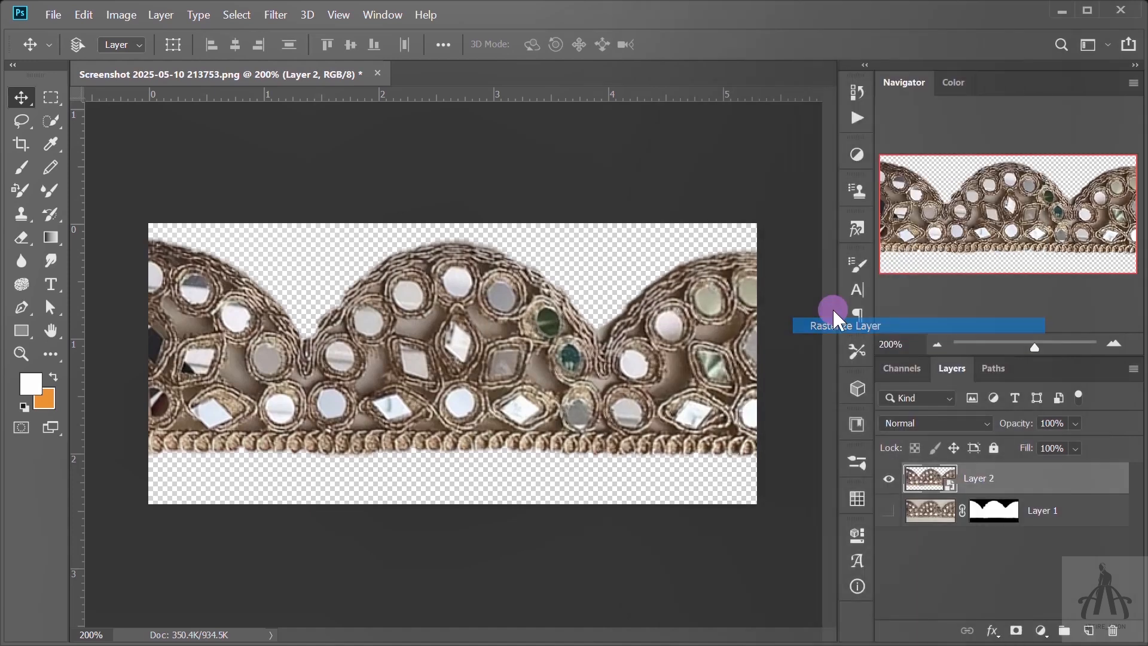
Generate a normal map from the lace with blur 2.2, detail scale 45%, and contrast of 6% low, 0% medium and 90% high.
left_click(276, 14)
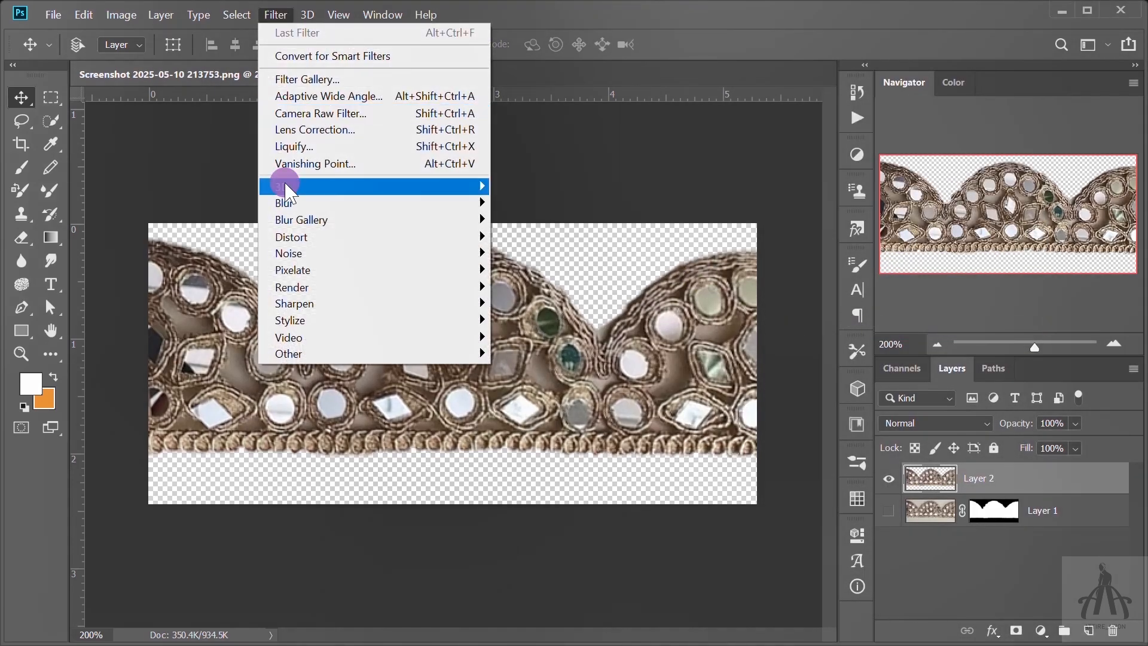
mouse_move(383, 187)
left_click(556, 204)
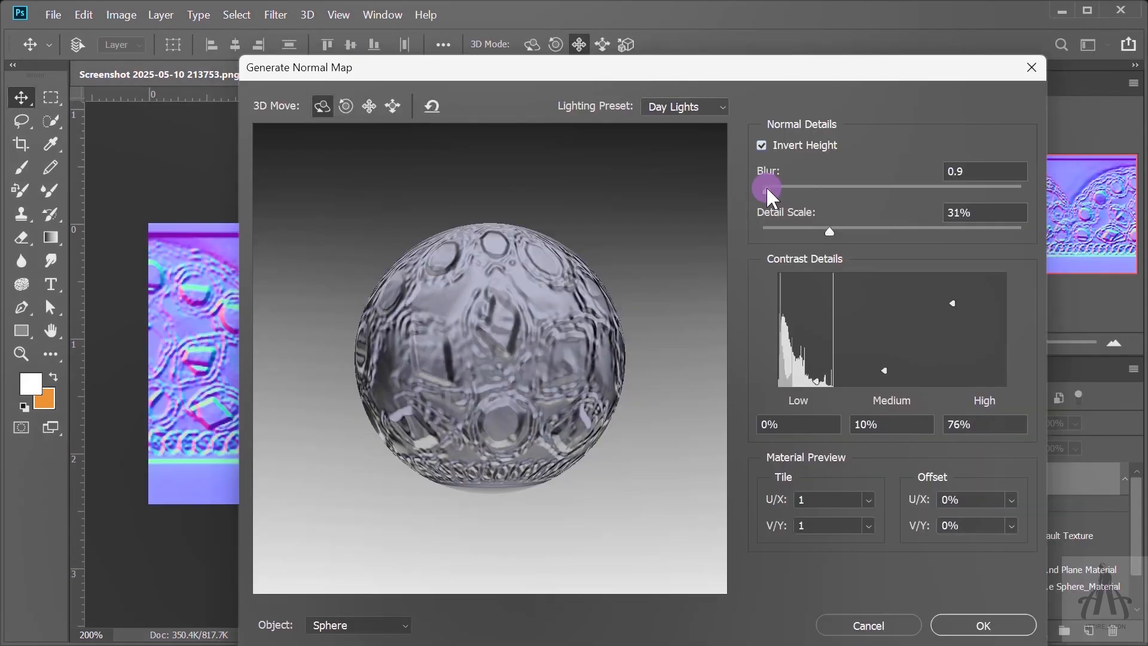
mouse_move(784, 191)
left_mouse_down()
mouse_move(825, 187)
mouse_move(761, 187)
mouse_move(773, 190)
left_mouse_up()
left_click_drag(873, 229, 859, 232)
left_click_drag(892, 414, 816, 376)
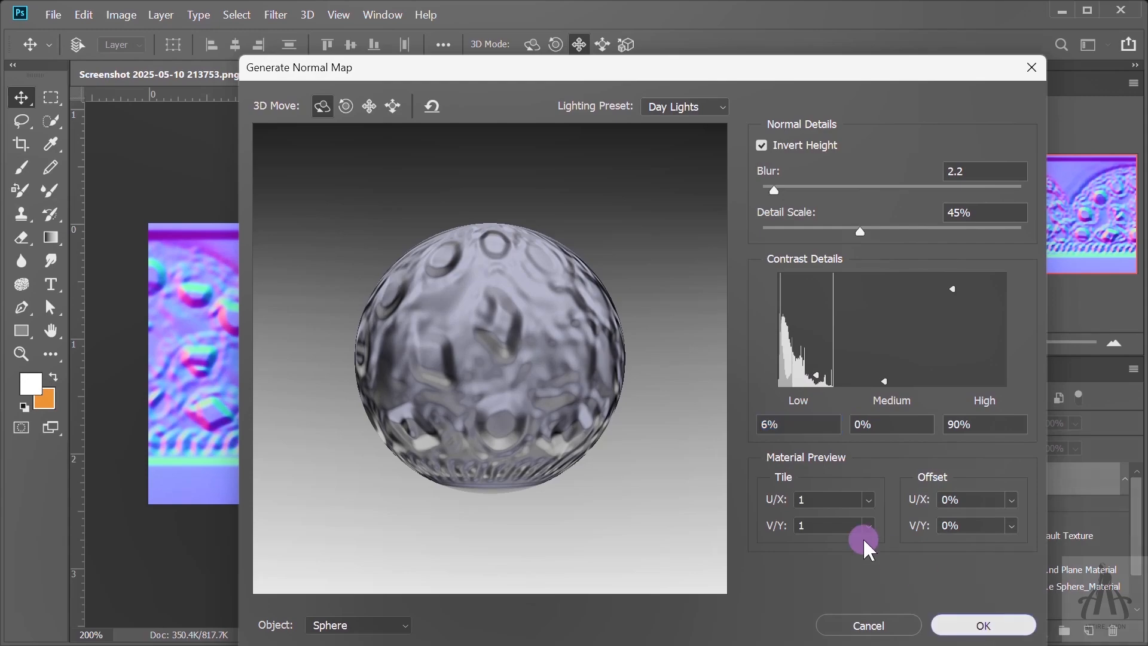
left_click(983, 625)
Export the lace normal map as a PNG named Lace NM.
right_click(1042, 477)
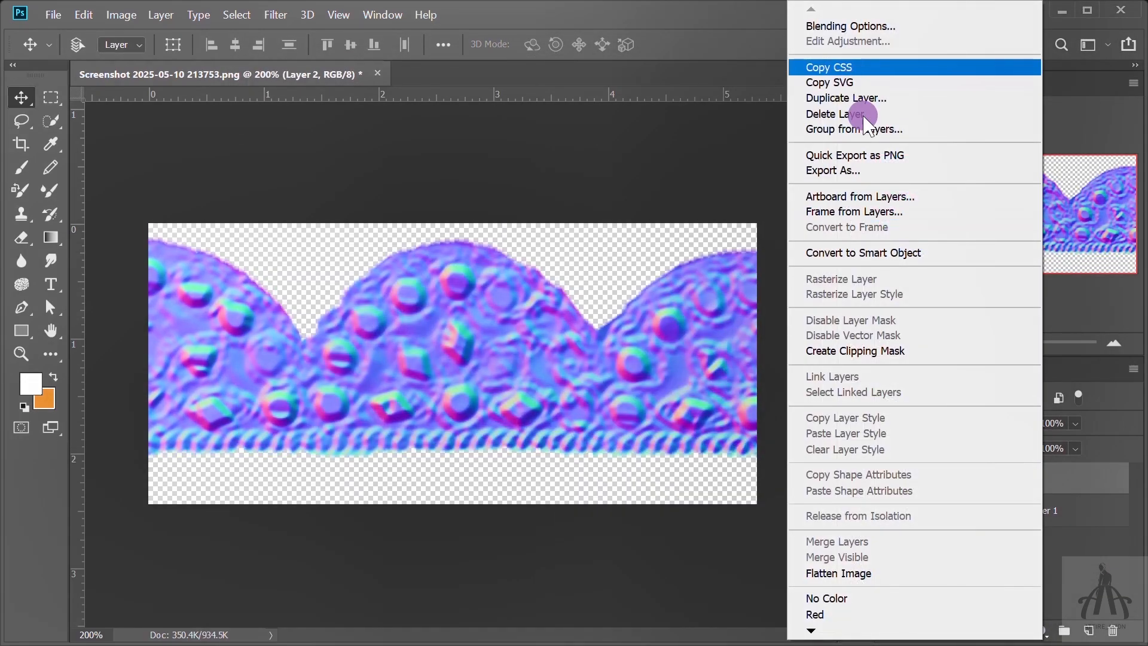
left_click(879, 158)
type("Lance")
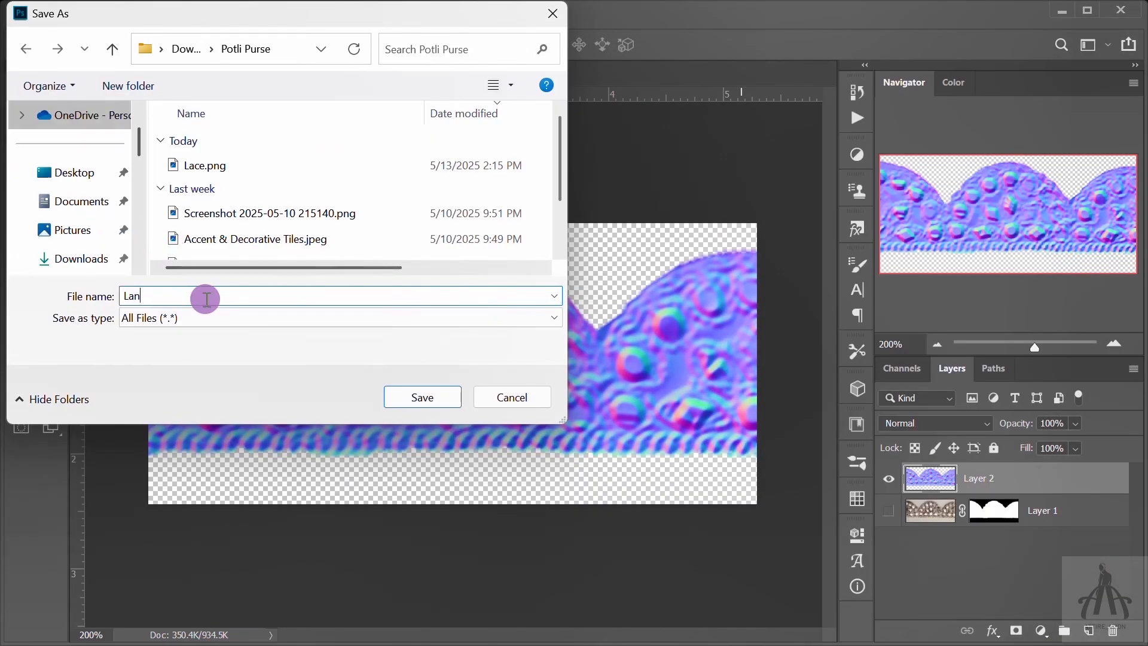
key("BackSpace")
type("ce")
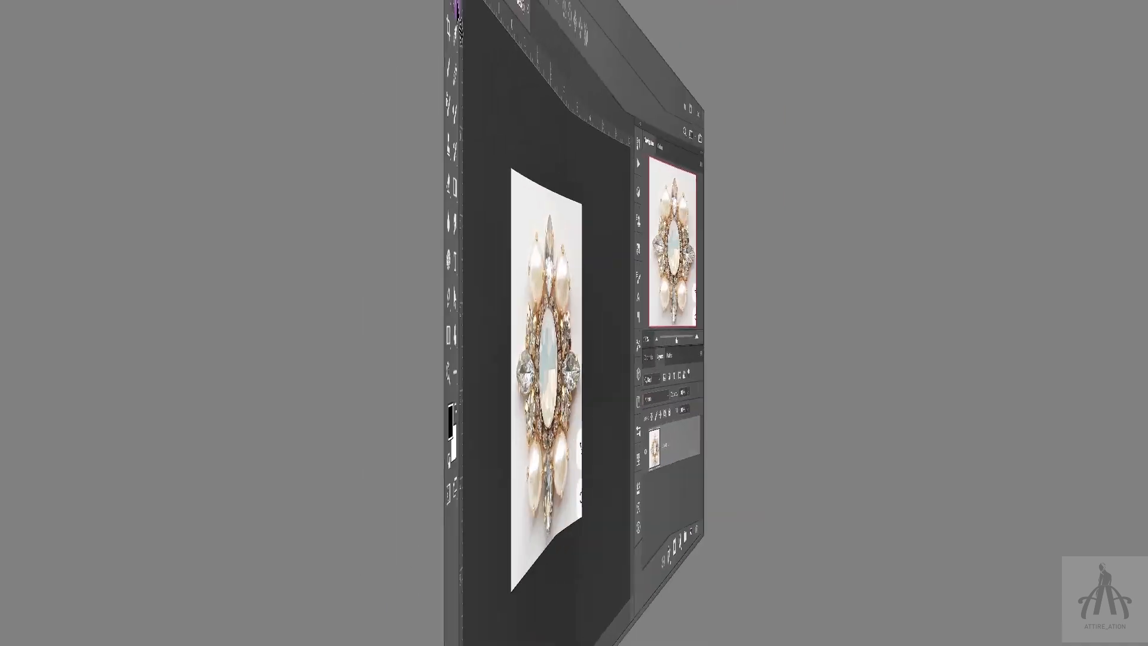
Cut the jewelled brooch out of its background using Quick Selection and a layer mask, and export it as a PNG named Patch.
left_click(51, 120)
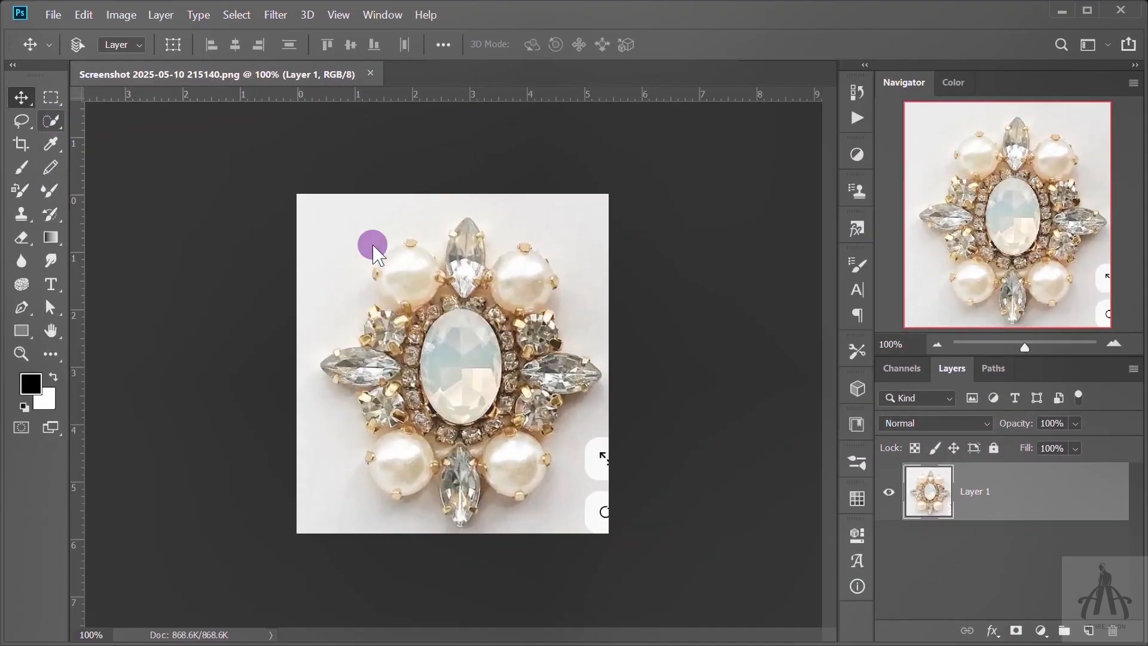
mouse_move(317, 213)
left_mouse_down()
mouse_move(379, 366)
mouse_move(336, 377)
mouse_move(403, 451)
mouse_move(436, 448)
left_mouse_up()
key("ctrl+plus")
key("ctrl+plus")
scroll(592, 346, "up", 3)
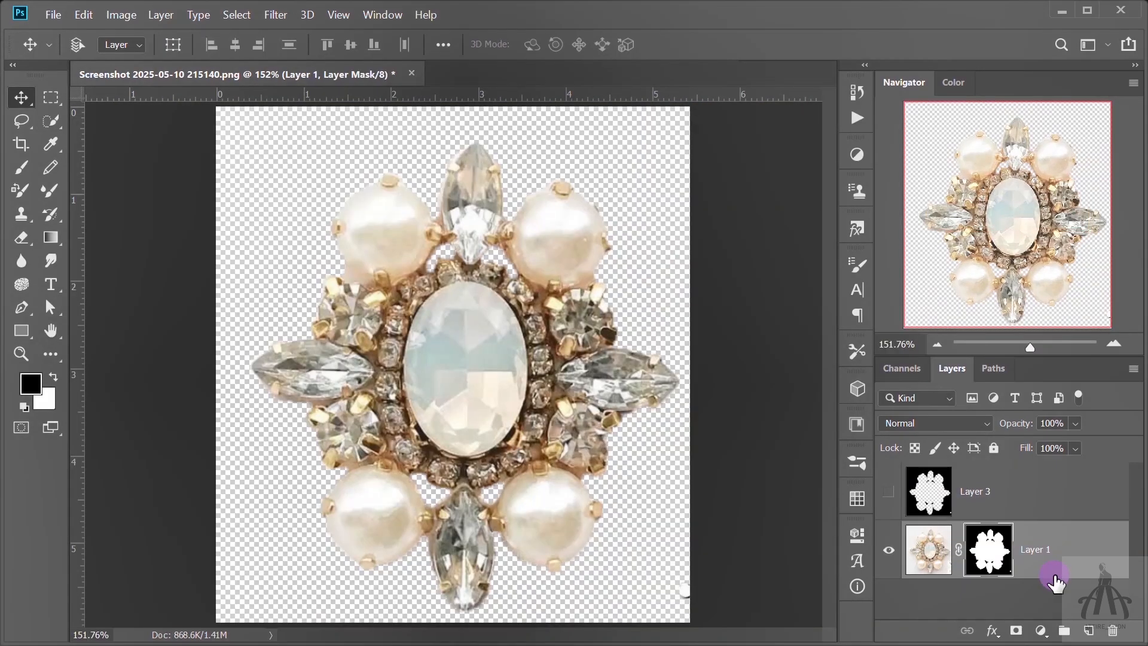
right_click(1088, 572)
left_click(955, 194)
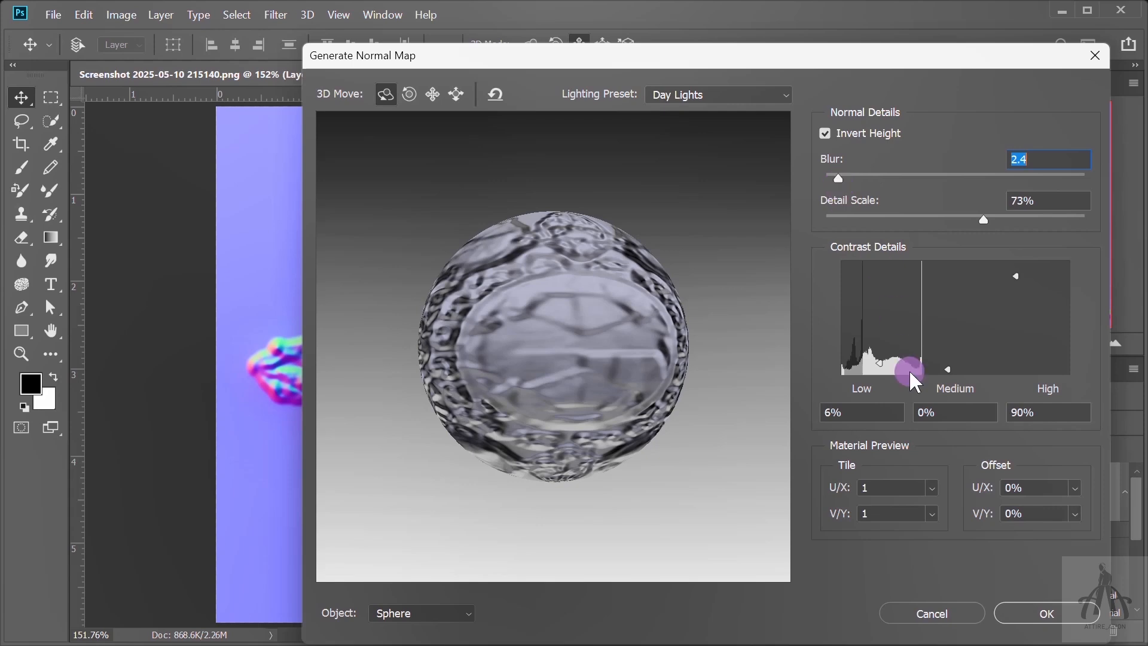
Generate a normal map from the brooch with detail scale 73% and contrast 6%, 0% and 90%, and export it as a PNG.
left_click(841, 175)
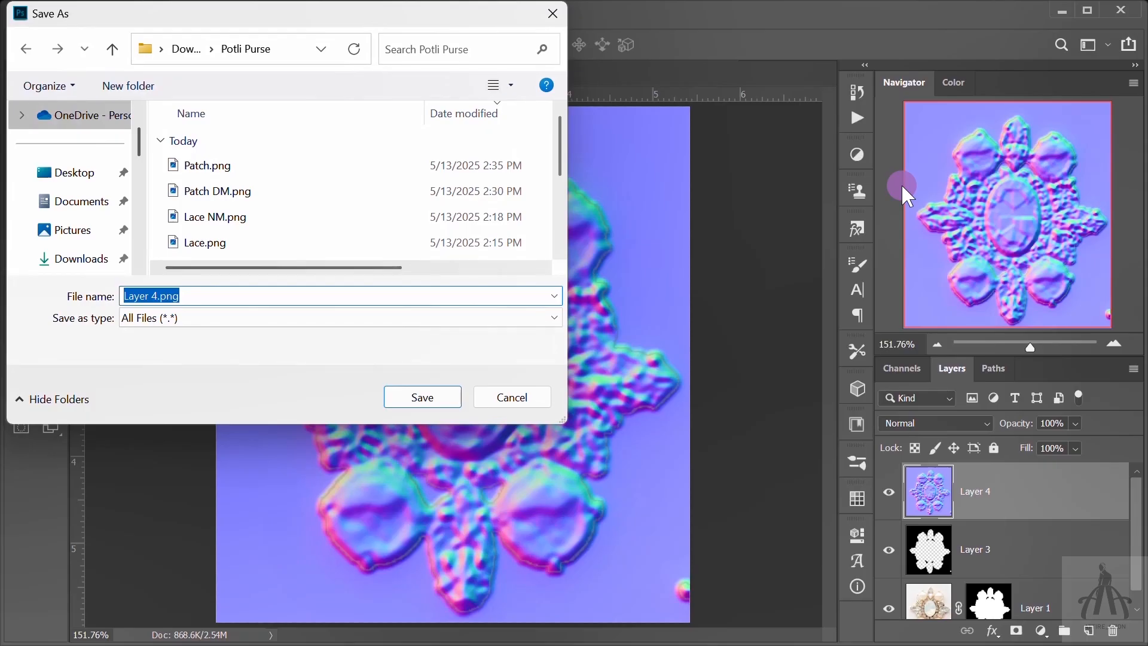
type("d")
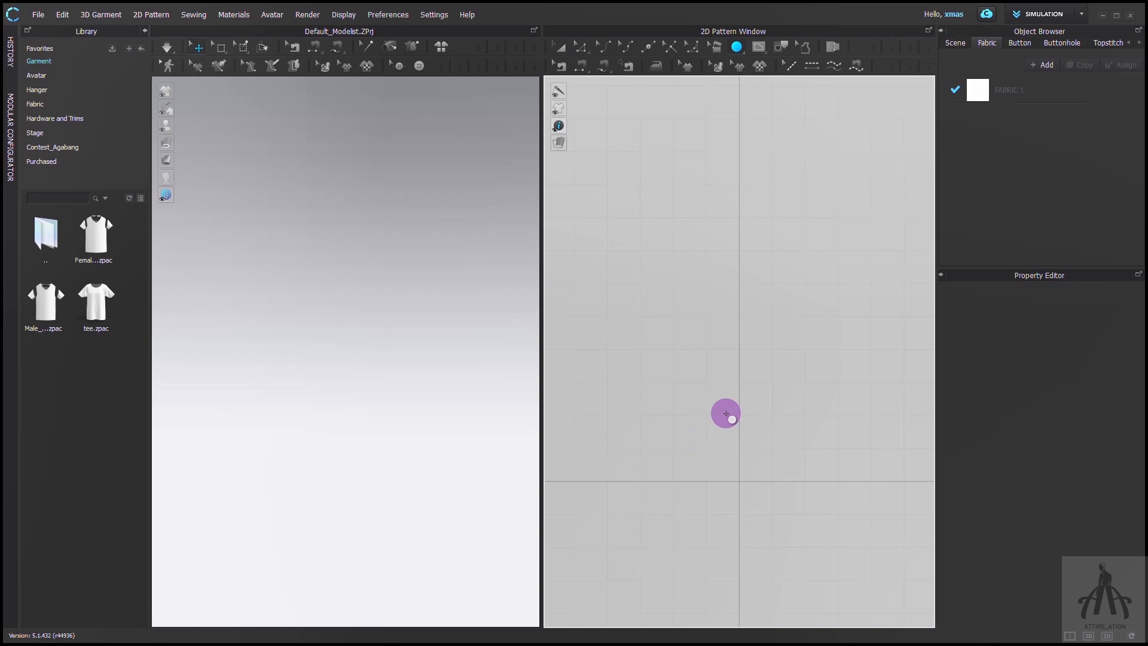
Switch to CLO and create a circular pattern piece 10 in in diameter in the 2D Pattern Window.
left_click(725, 413)
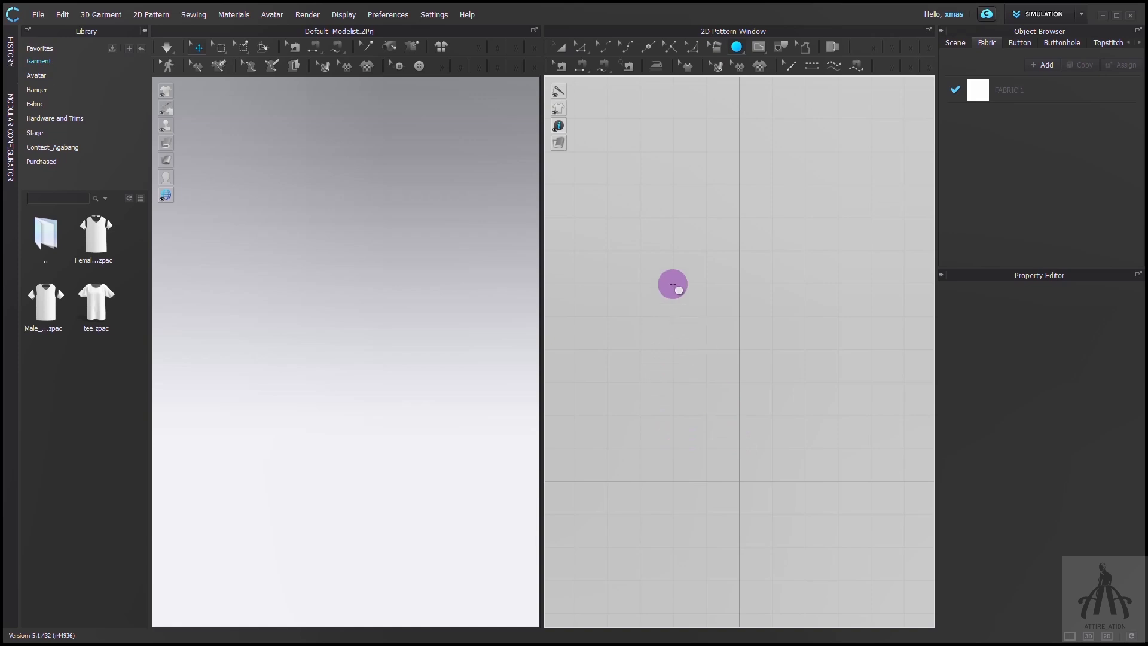
double_click(632, 226)
type("10")
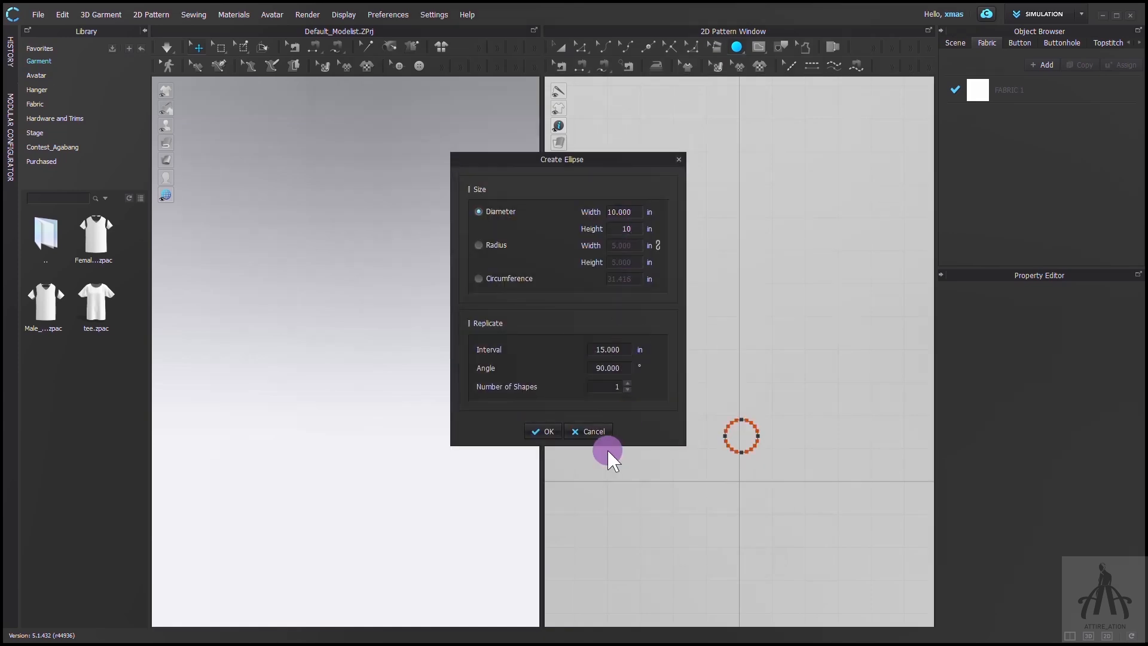
left_click(547, 430)
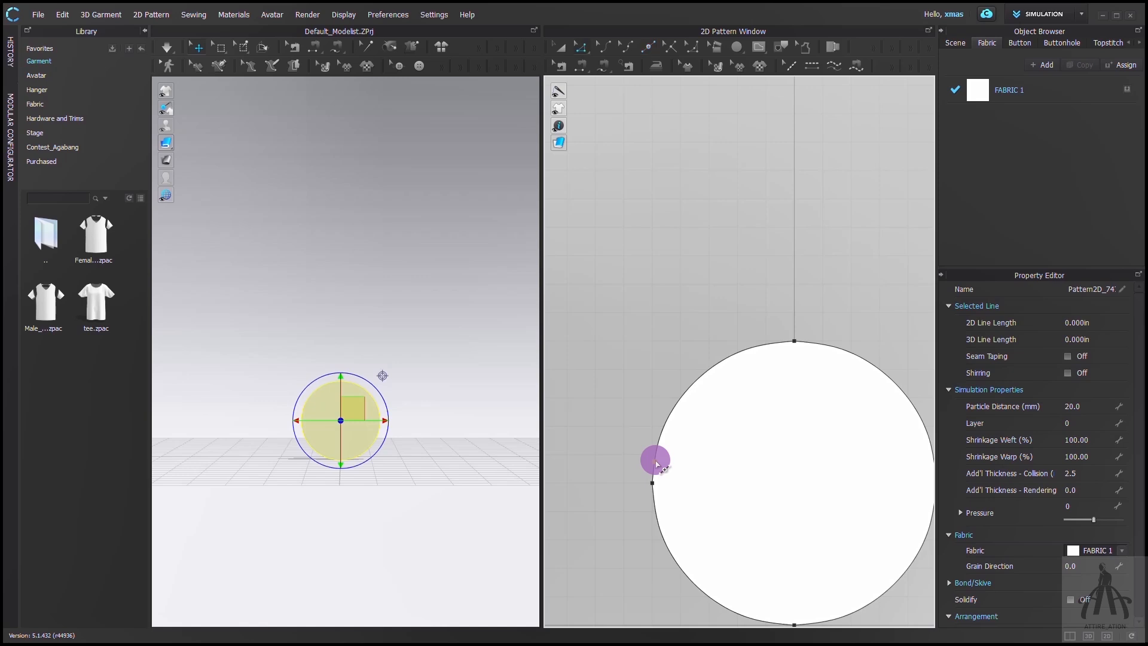
Add a perpendicular internal line at 90° across the circle, starting just above its left quadrant point and extended to the outline.
right_click(656, 463)
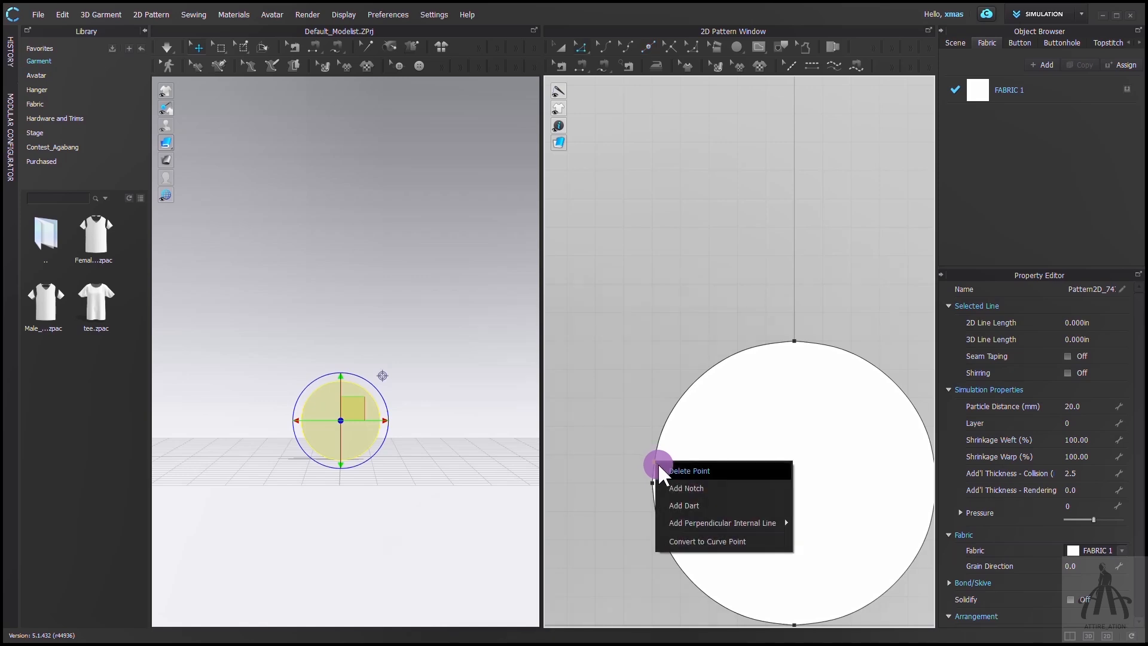
mouse_move(756, 523)
left_click(811, 526)
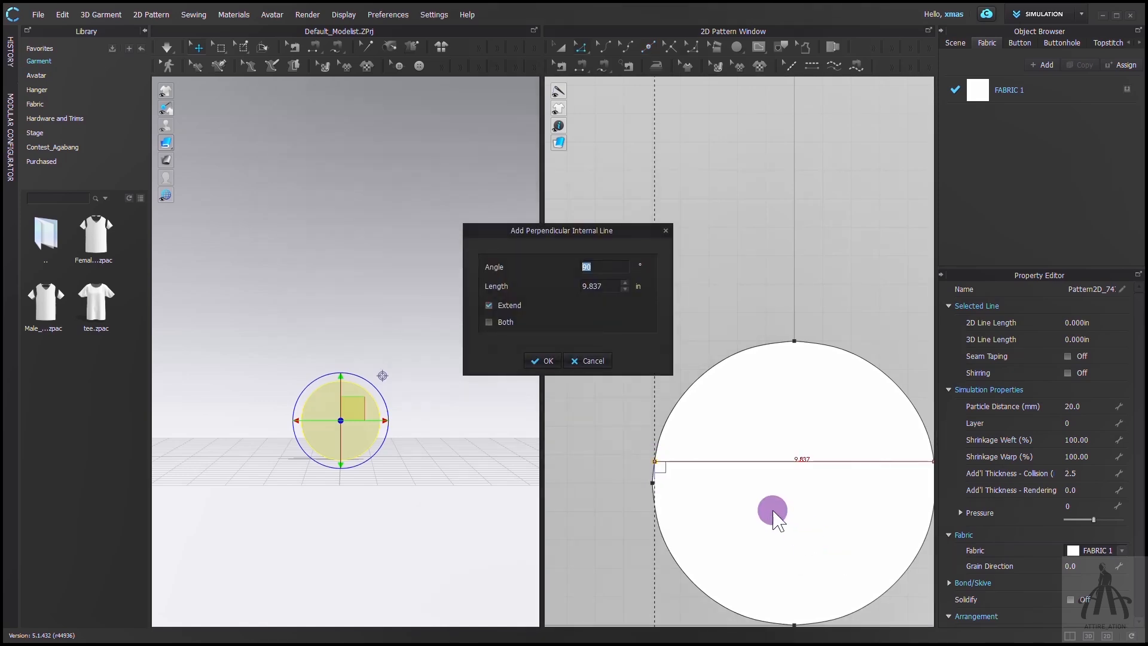
left_click(534, 360)
Extend the horizontal internal line to the circle's outline and add points where it meets the outline.
scroll(625, 427, "down", 5)
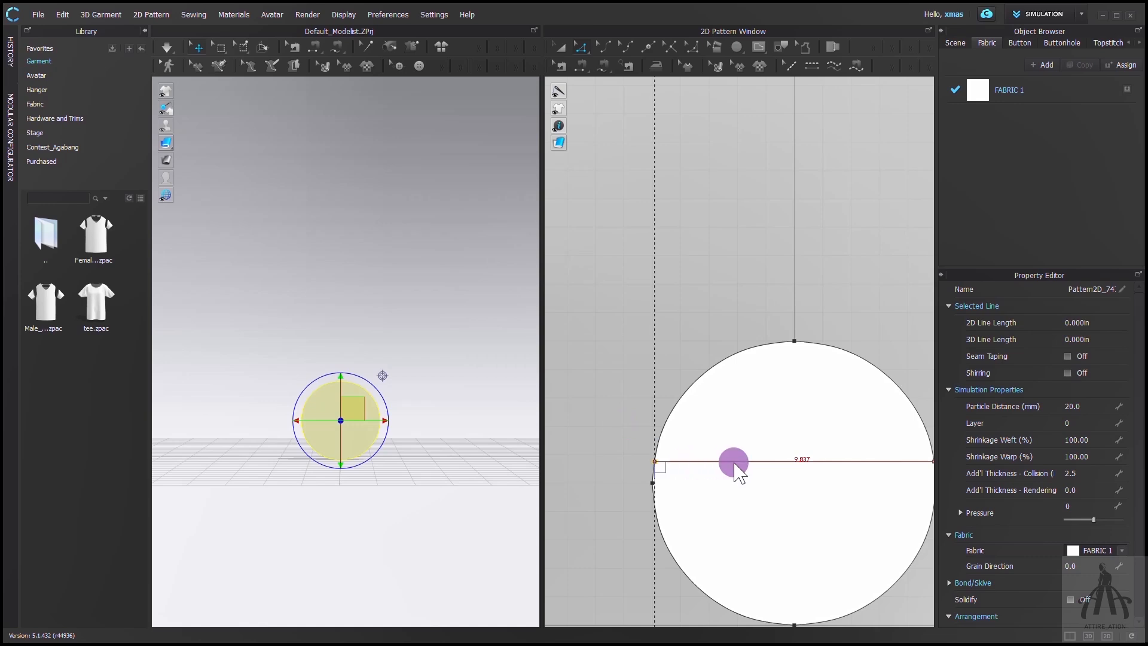
scroll(771, 445, "up", 2)
scroll(773, 446, "up", 3)
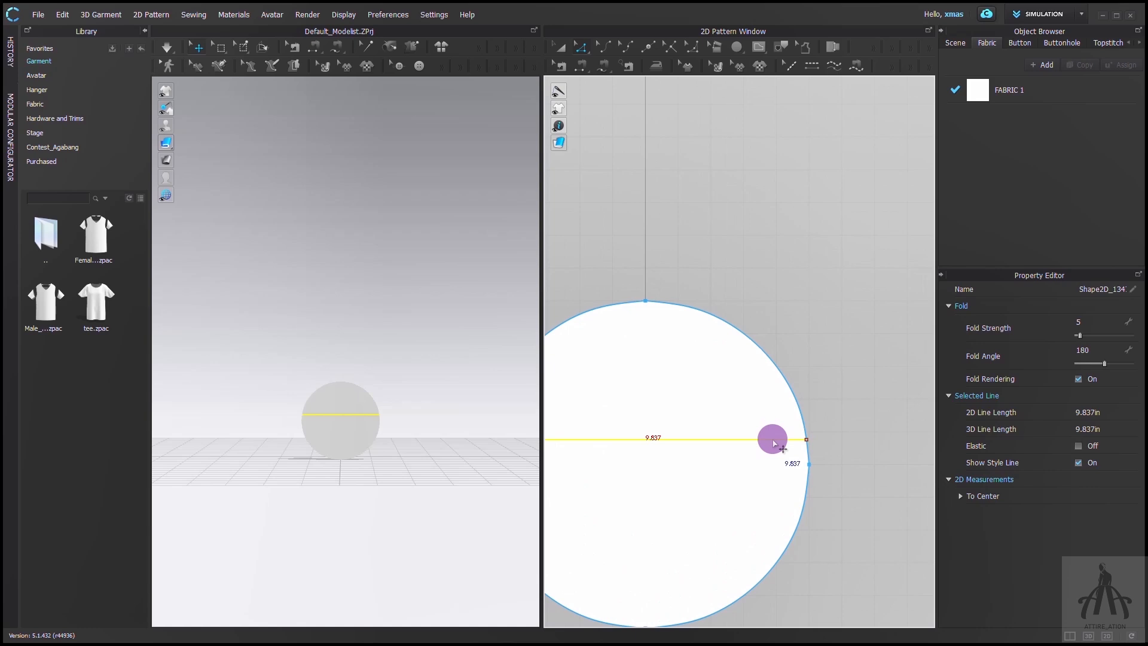
right_click(774, 443)
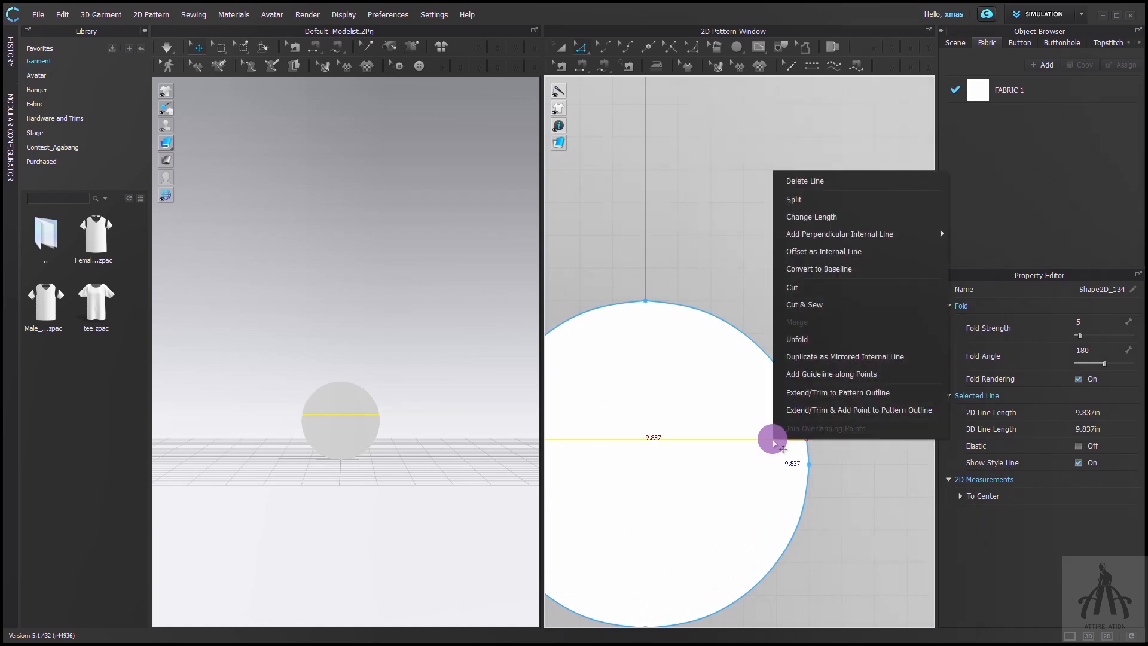
left_click(811, 410)
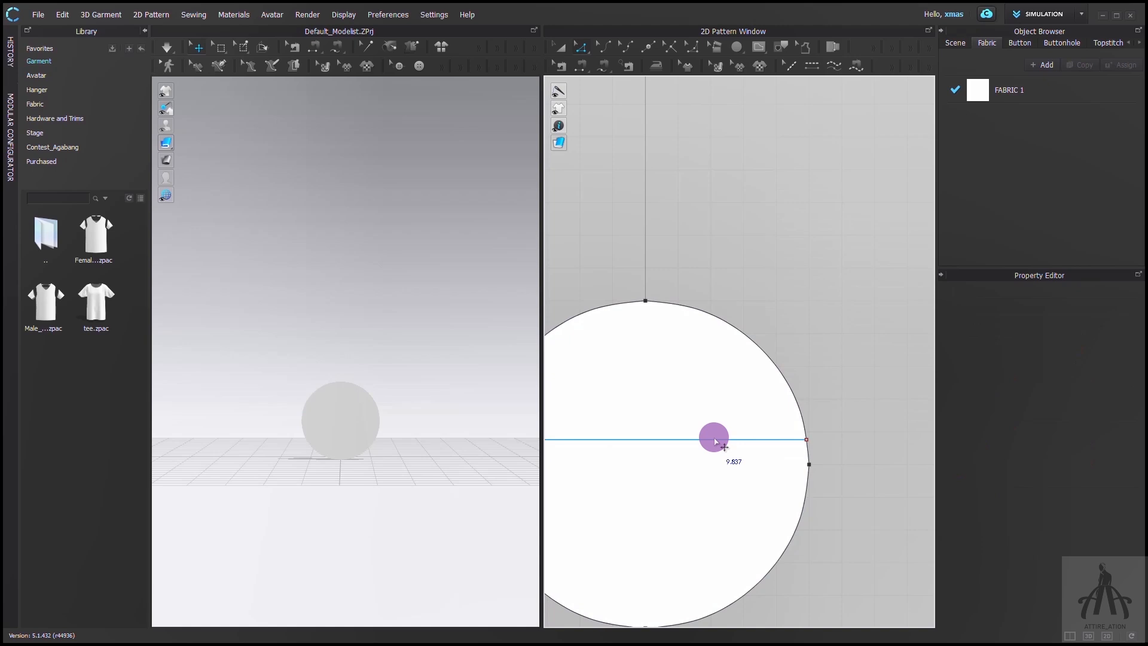
Delete the horizontal internal line from the circle pattern.
left_click(715, 441)
key("Delete")
scroll(671, 443, "down", 2)
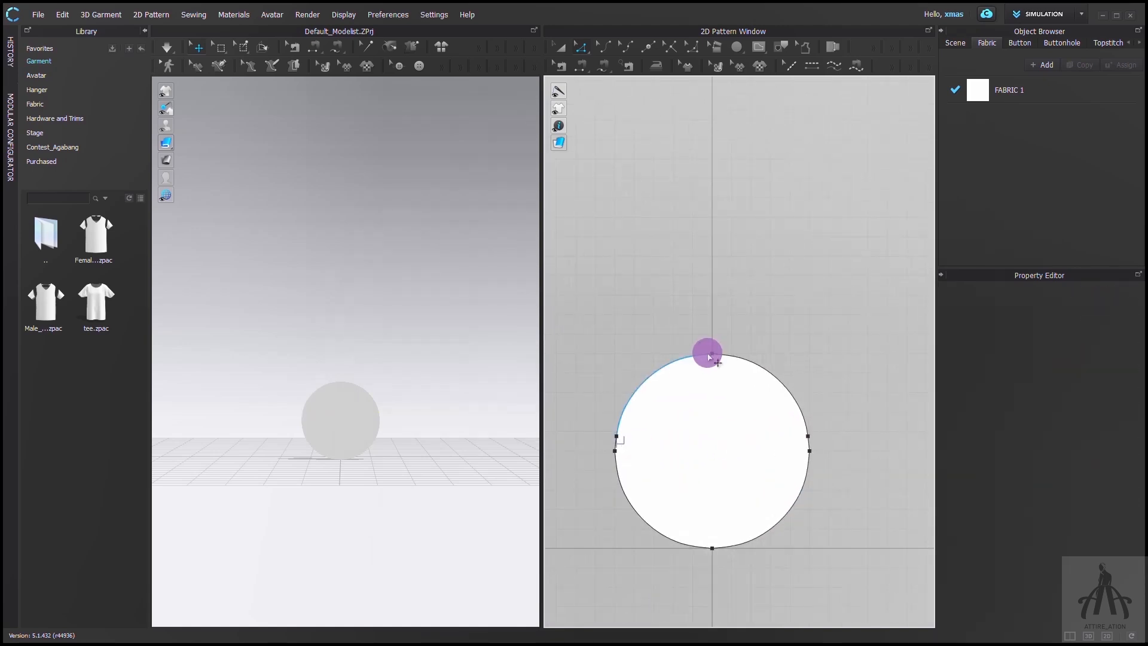
Delete the circle's top point so the upper side is flat, and move that edge up by 5 in.
left_click(715, 357)
key("Delete")
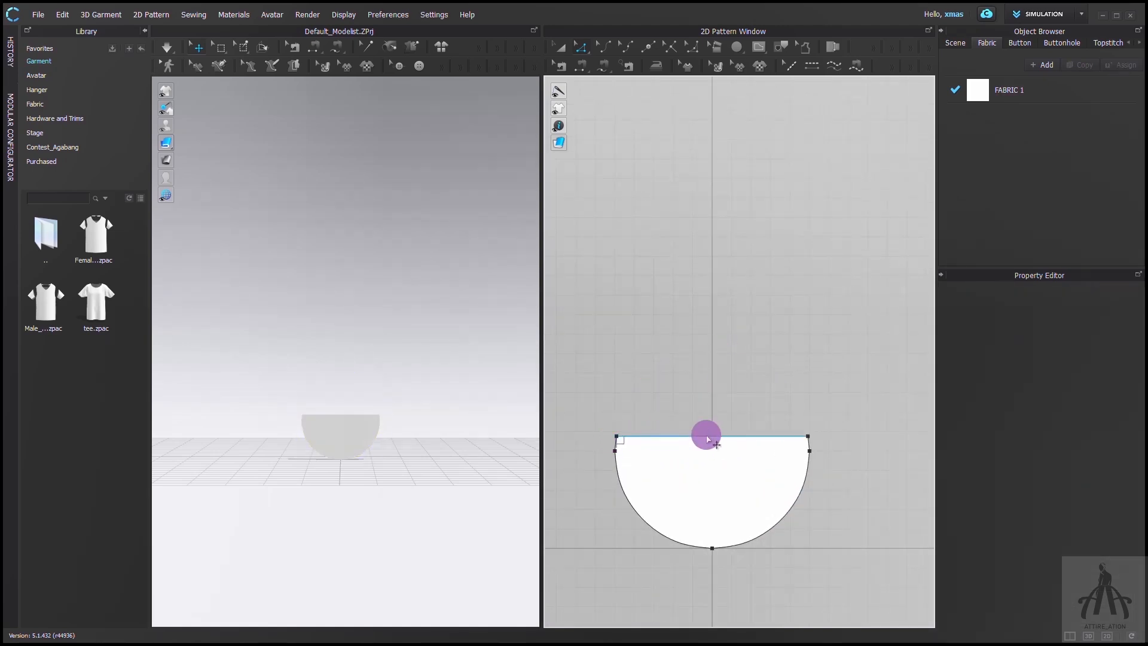
left_click_drag(715, 440, 718, 351)
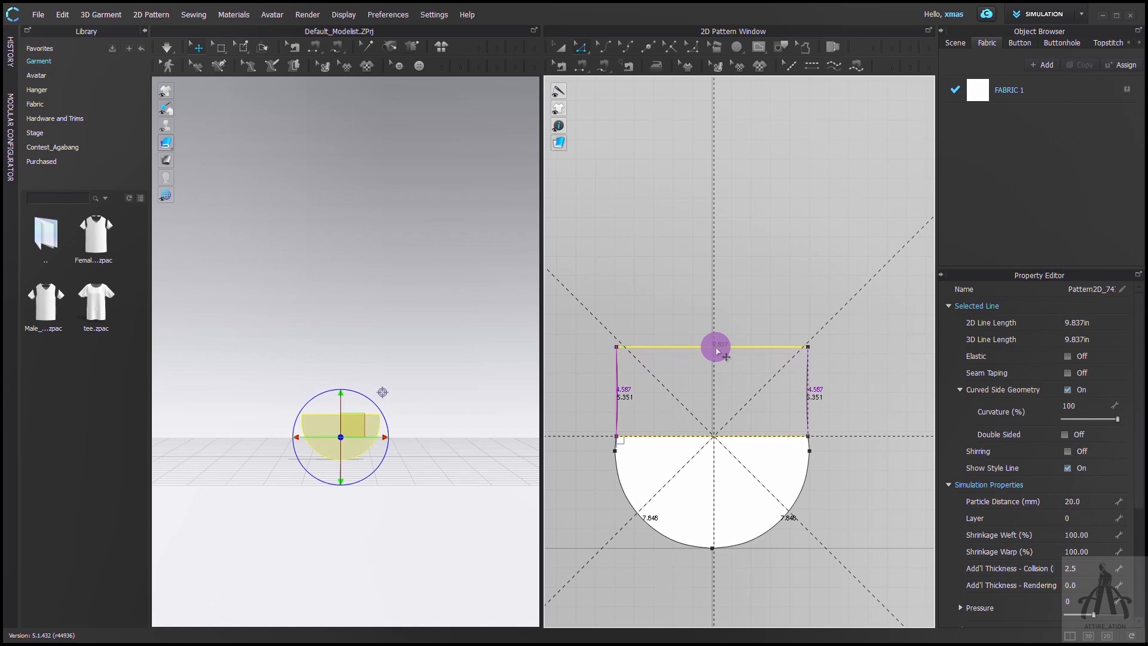
key("Return")
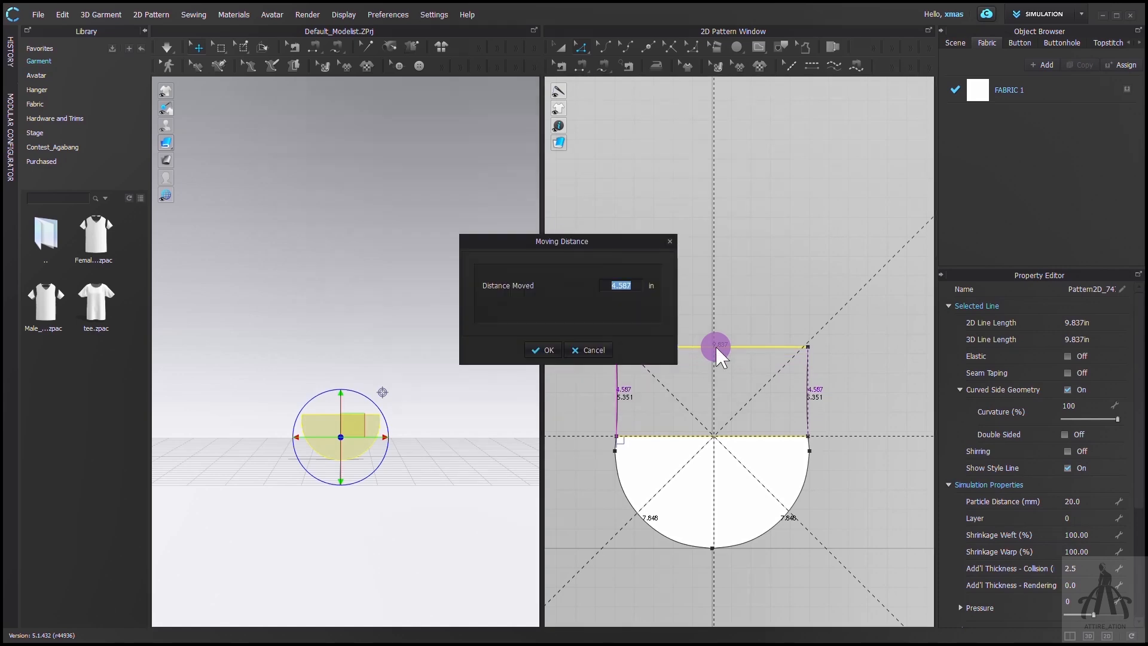
type("5")
left_click(530, 351)
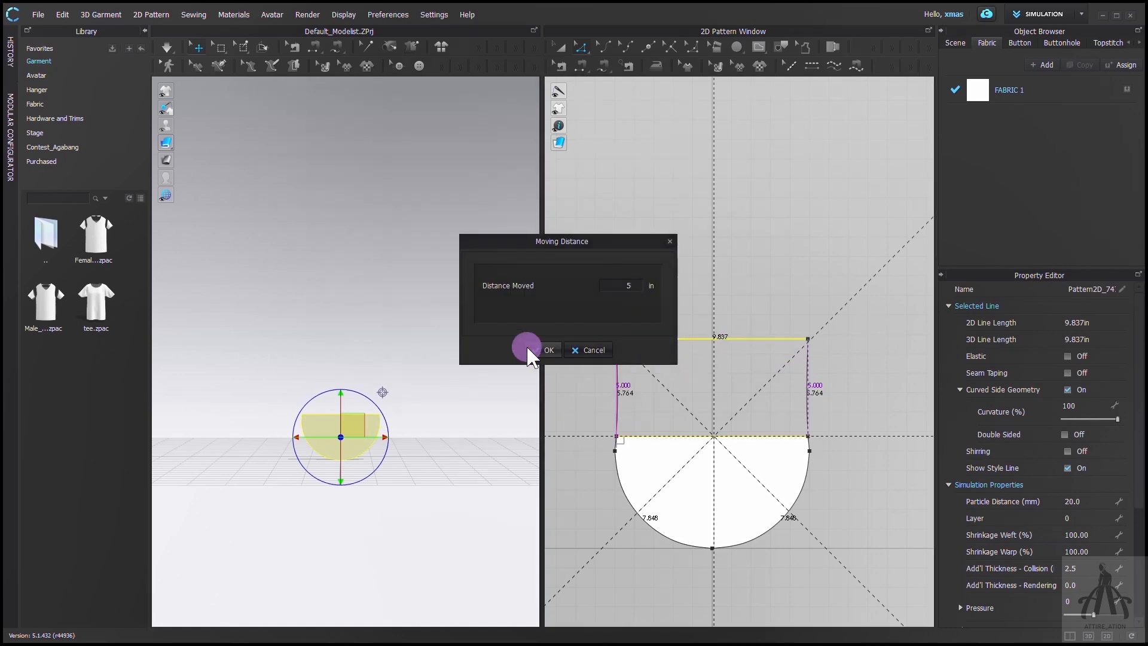
Convert the two side points and the bottom centre point of the pouch outline to curve points.
right_click(613, 451)
left_click(672, 525)
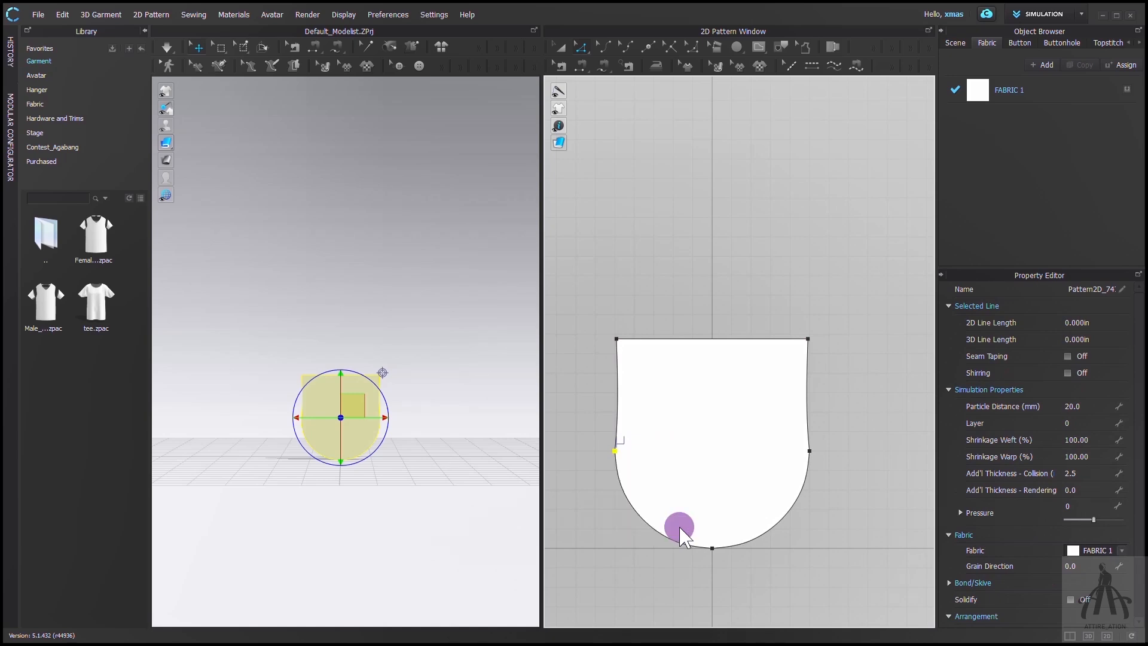
right_click(811, 451)
left_click(809, 447)
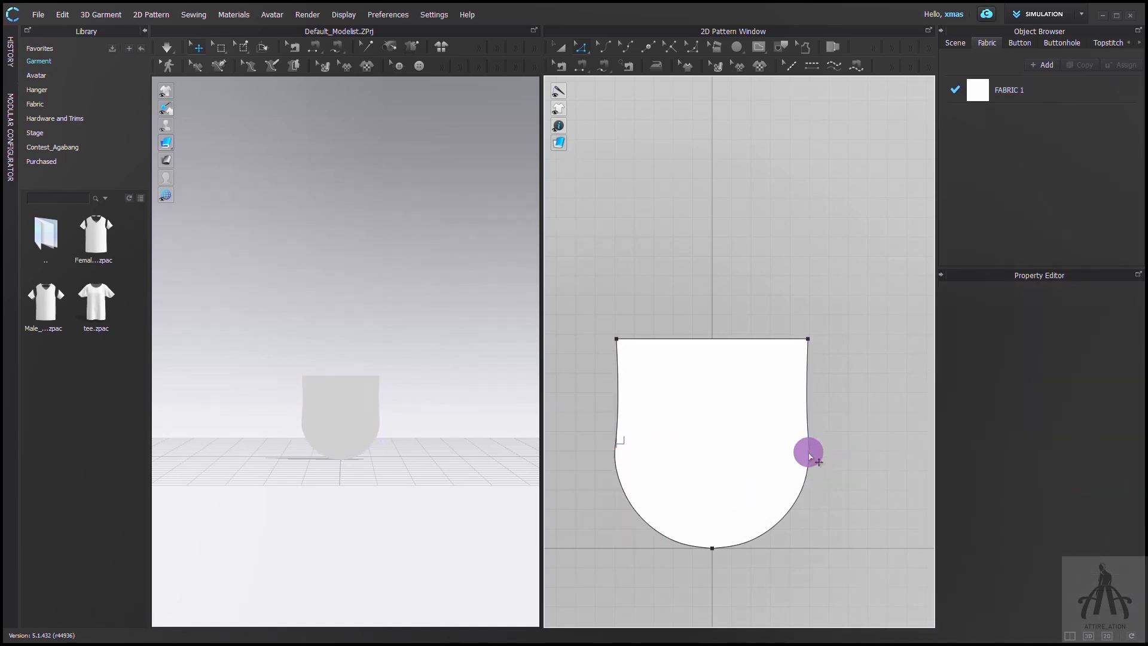
right_click(810, 455)
left_click(871, 530)
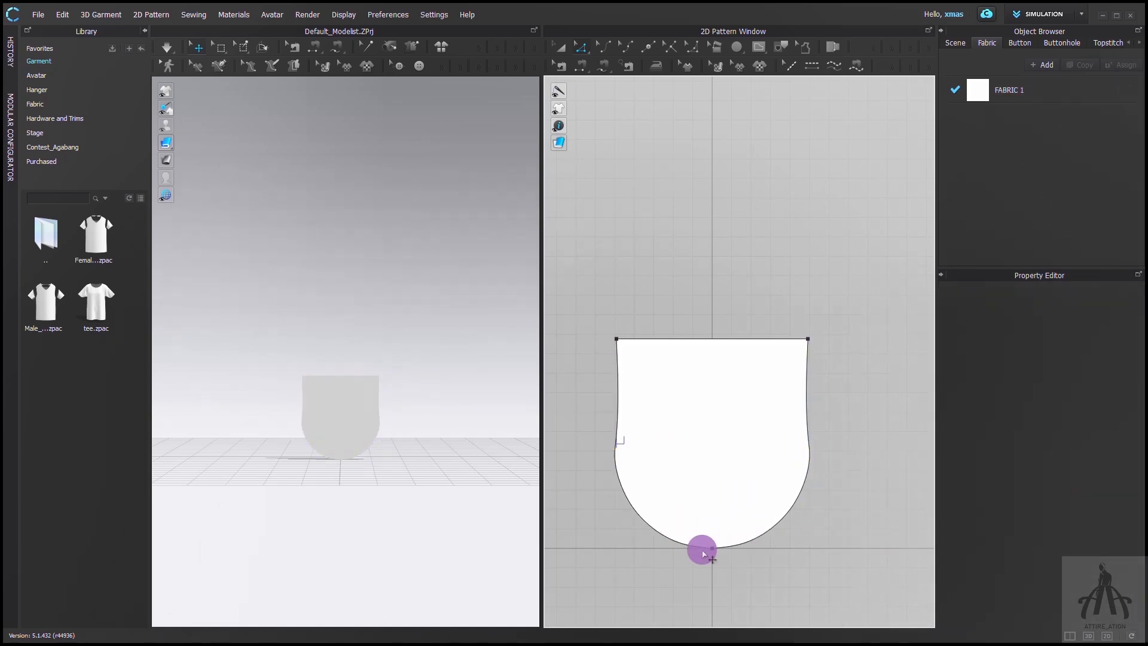
right_click(715, 549)
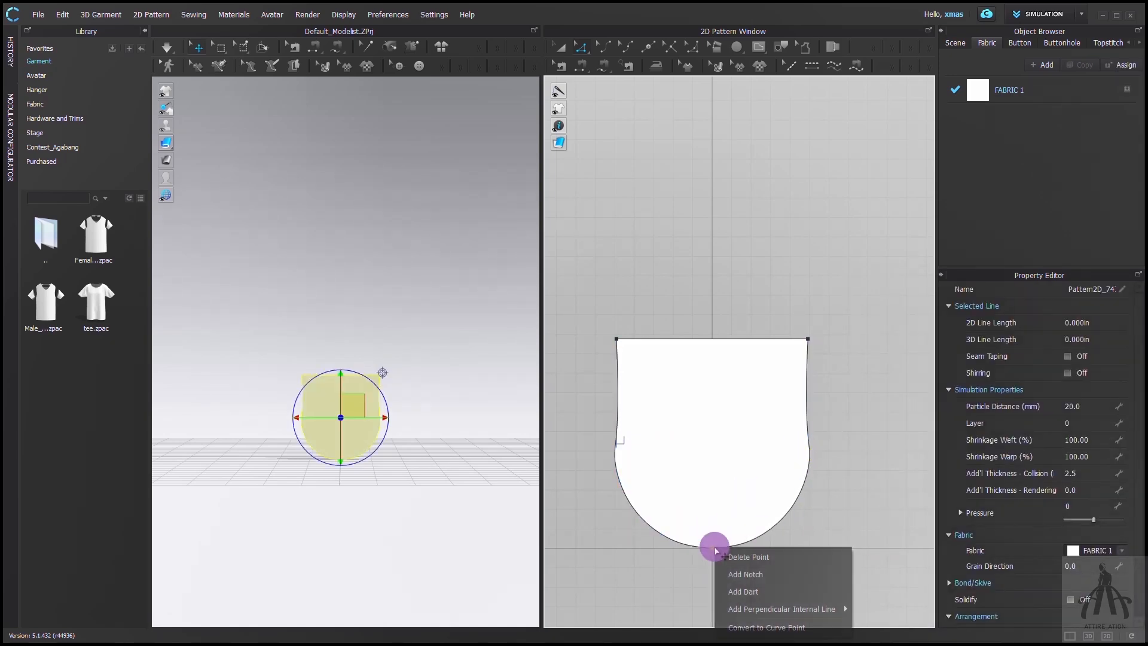
left_click(784, 628)
Clone the pouch pattern with Layer Clone (Under) and place the copy right beside the original.
scroll(646, 536, "down", 3)
right_click(672, 499)
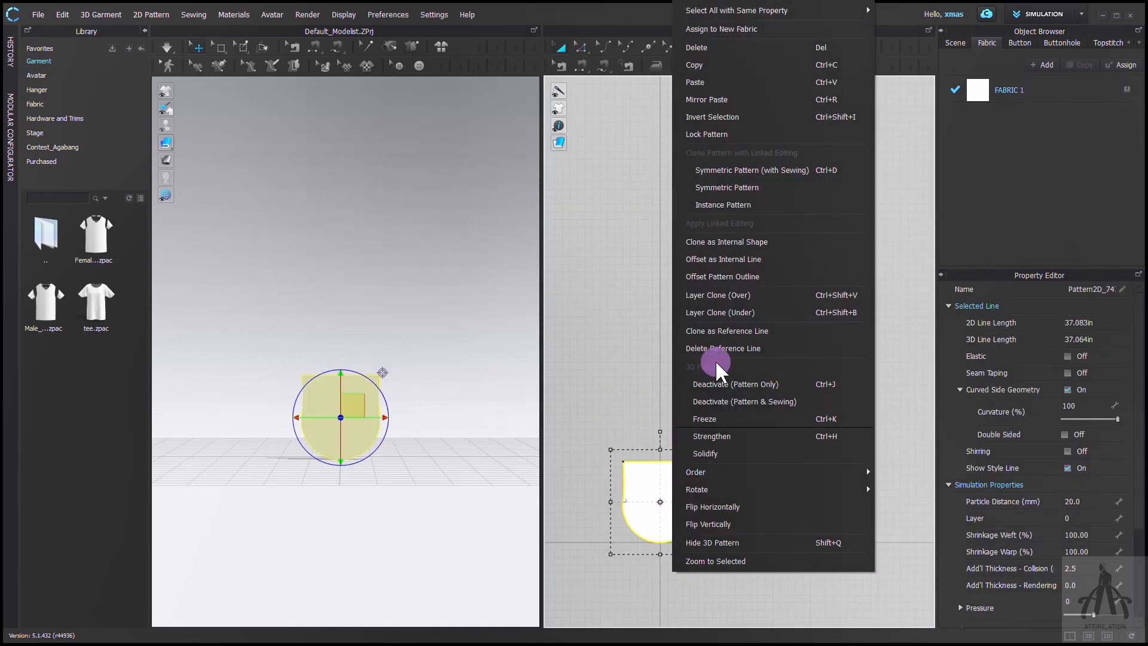
left_click(727, 312)
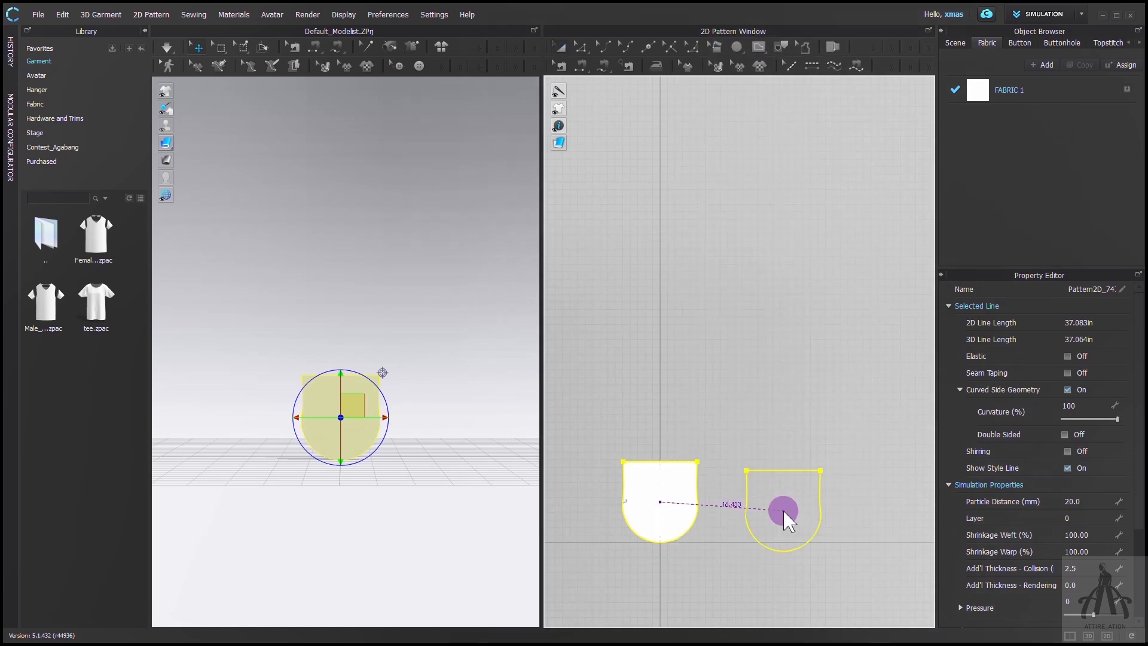
left_click(743, 501)
Move the cloned pouch piece slightly away from the original in the 3D window to leave a gap between them.
right_click_drag(365, 450, 485, 482)
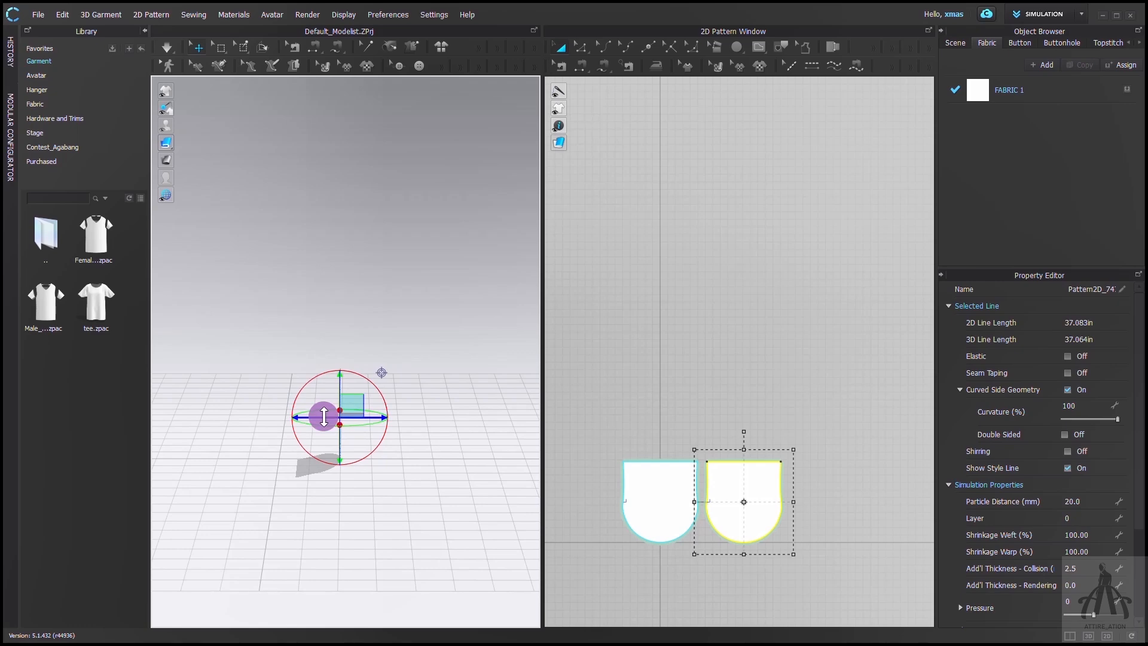
left_click_drag(323, 416, 316, 417)
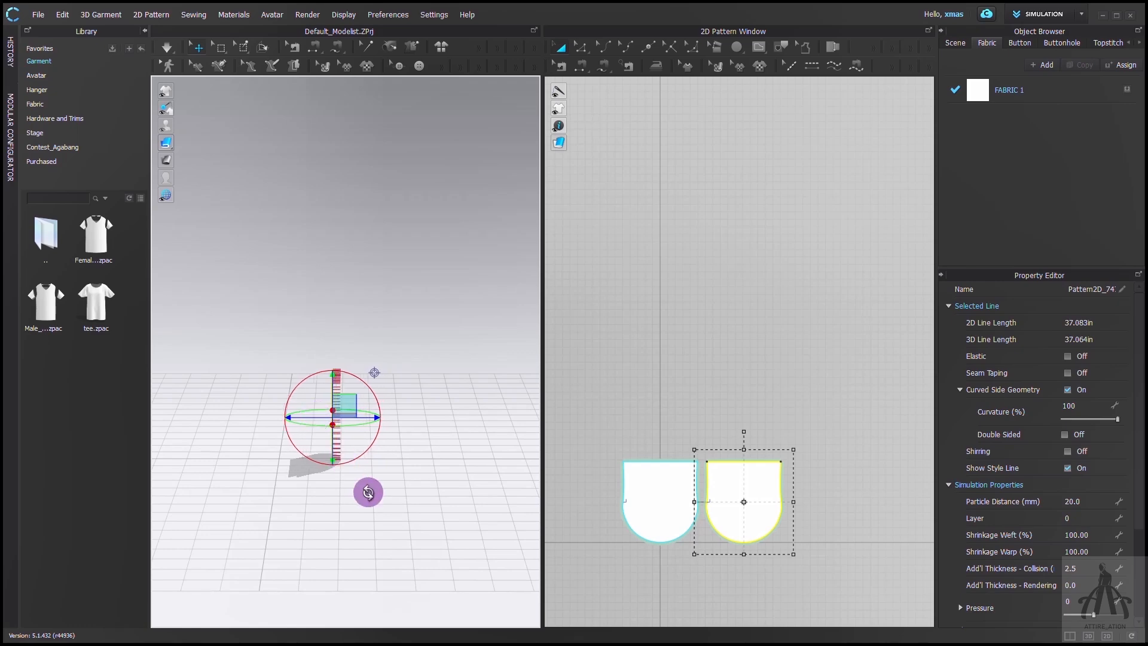
mouse_move(367, 492)
right_mouse_down()
mouse_move(468, 479)
mouse_move(346, 491)
mouse_move(399, 490)
mouse_move(376, 491)
right_mouse_up()
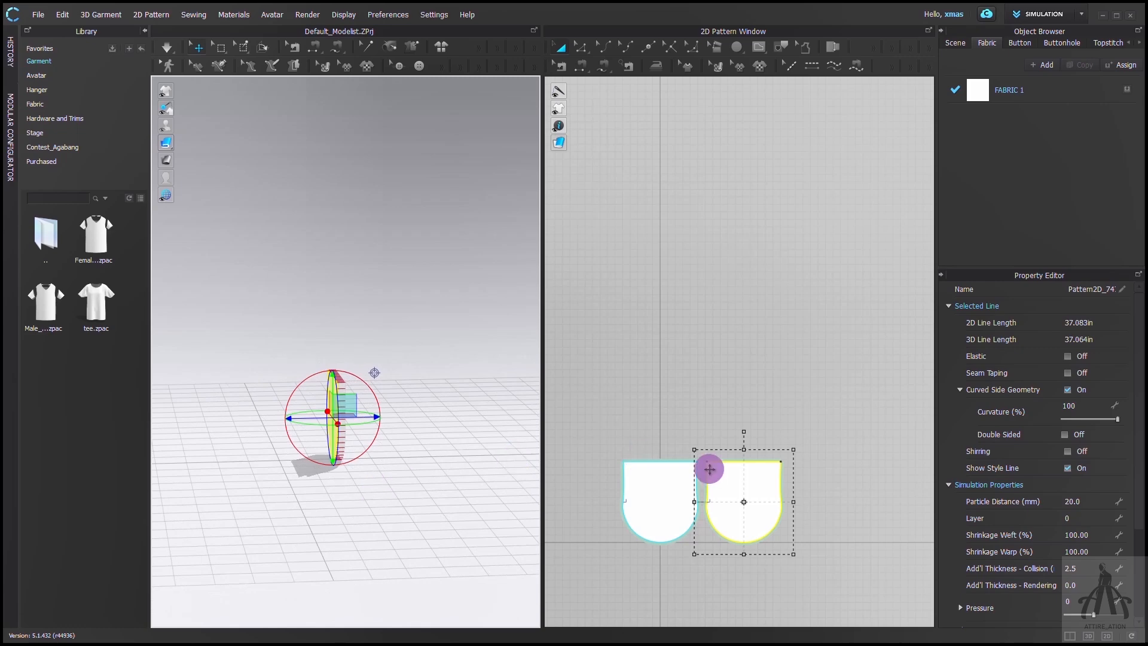
Delete the existing sewing around the outlines of the two pouch pieces.
key("b")
left_click(702, 450)
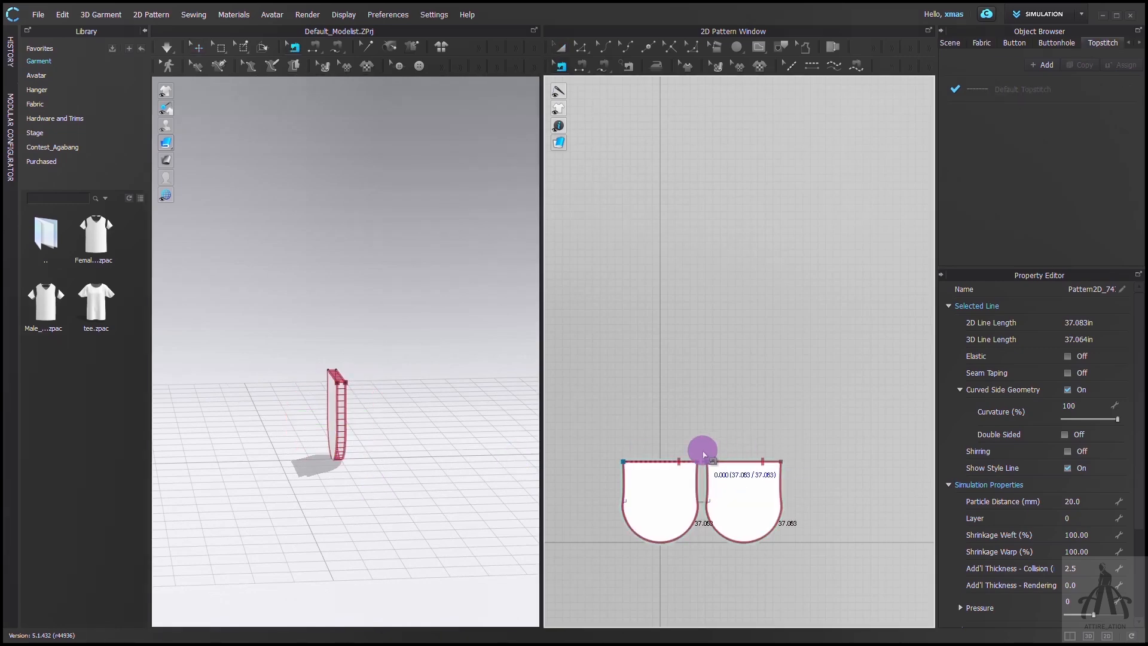
key("Delete")
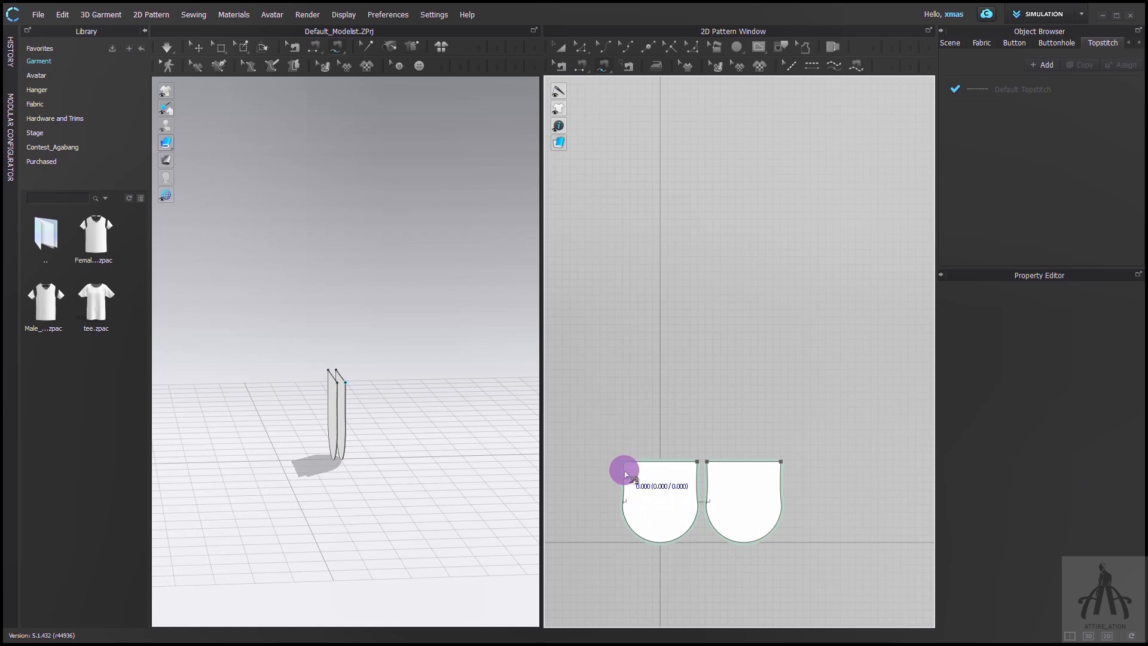
Sew the curved side and bottom edge of one pouch piece to the matching edge of the other, leaving the top open.
left_click(625, 474)
key("Escape")
key("n")
left_click(623, 476)
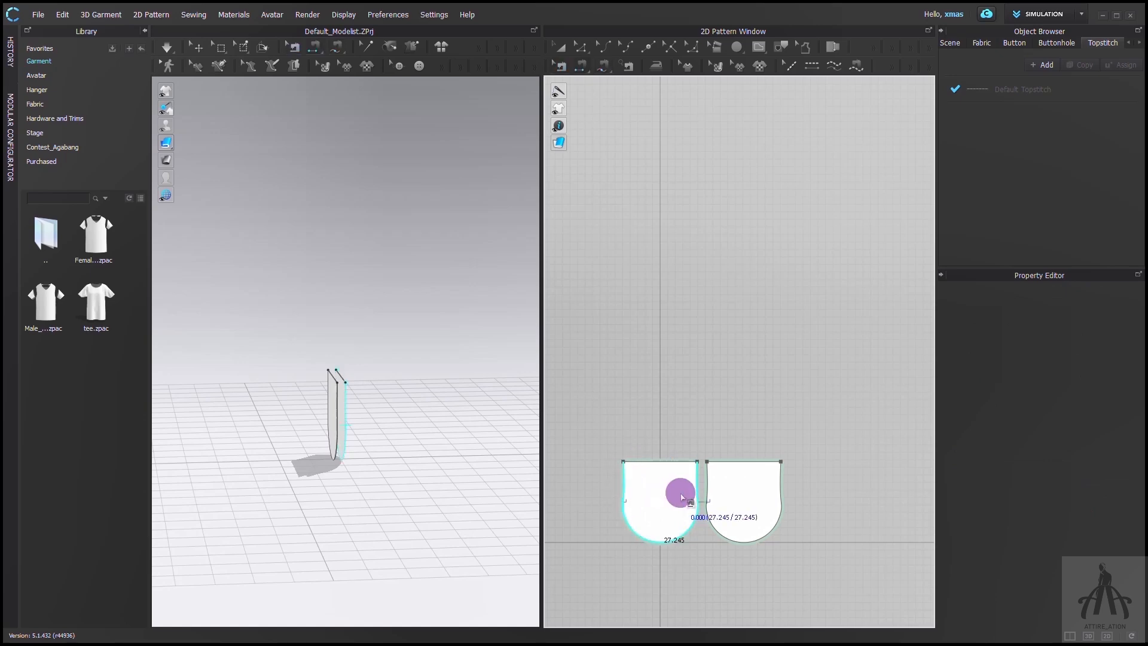
left_click(713, 486)
Pin small mesh areas at the top centre and bottom centre of both pouch pieces with the box mesh selection tool.
right_click_drag(454, 411, 323, 405)
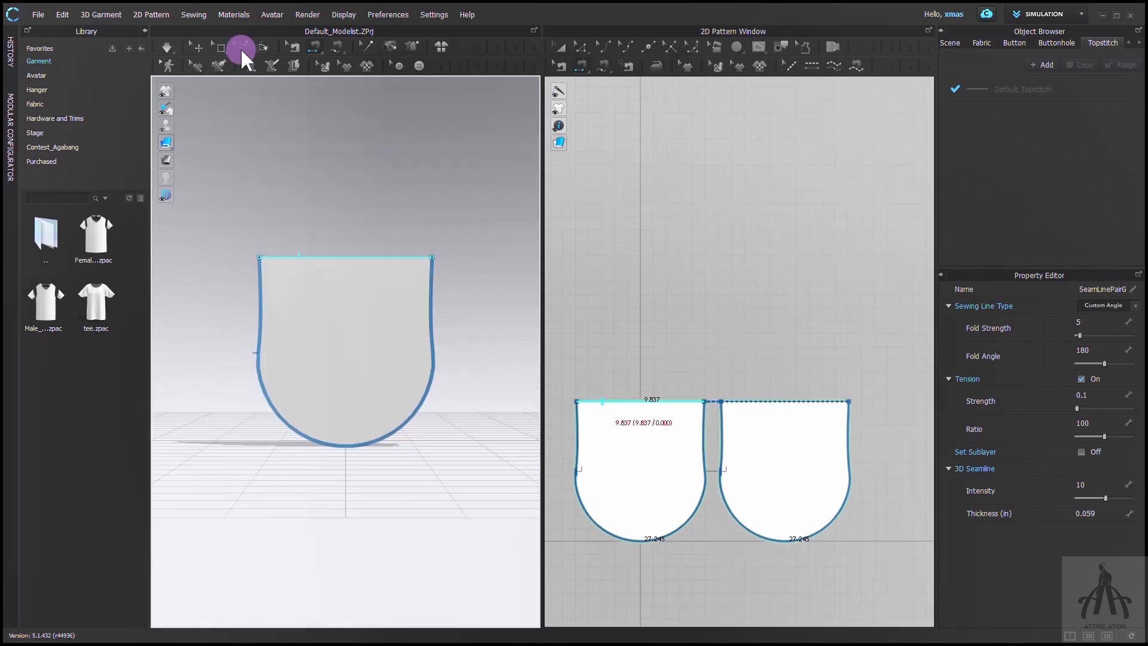
left_click(241, 49)
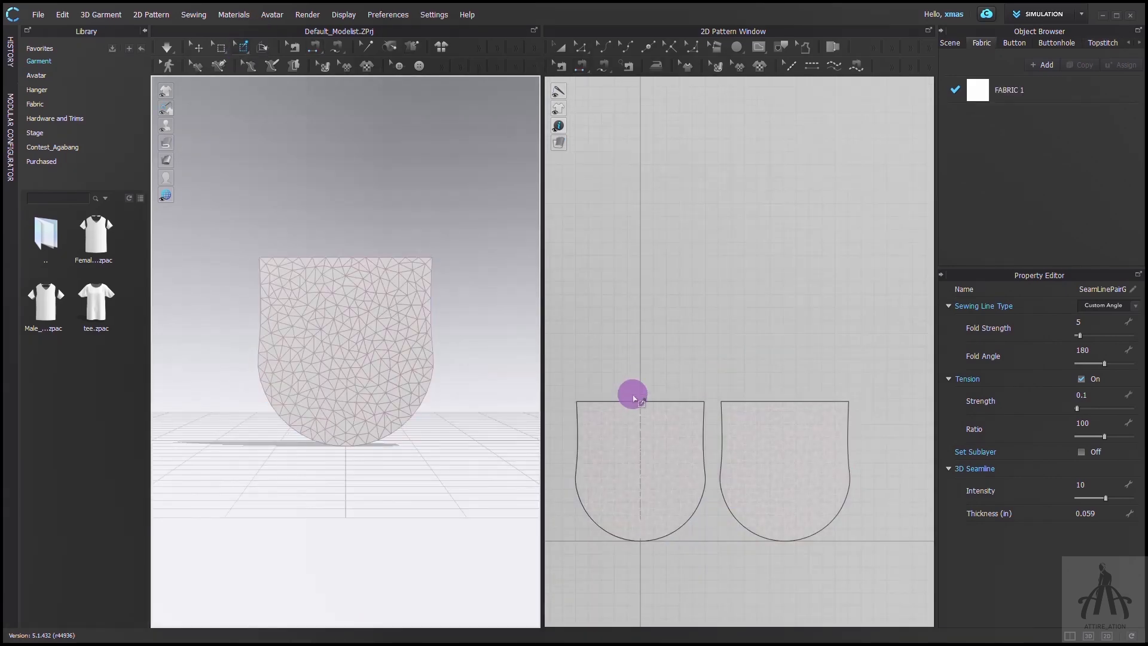
left_click_drag(633, 395, 651, 407)
left_click_drag(776, 397, 786, 405)
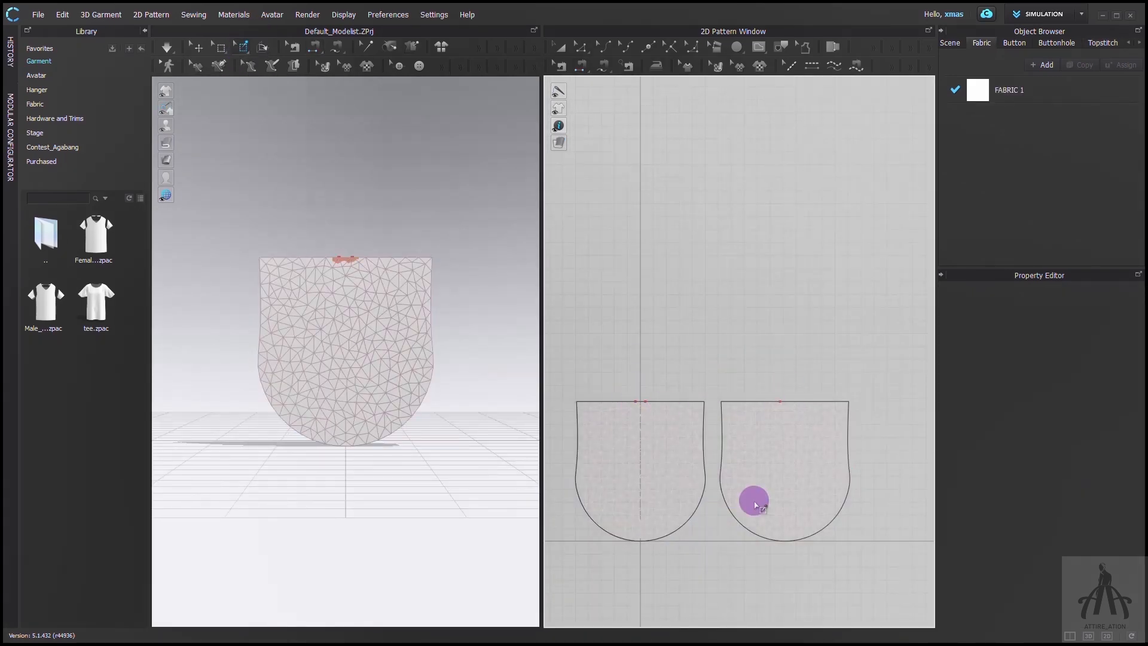
left_click_drag(632, 541, 631, 539)
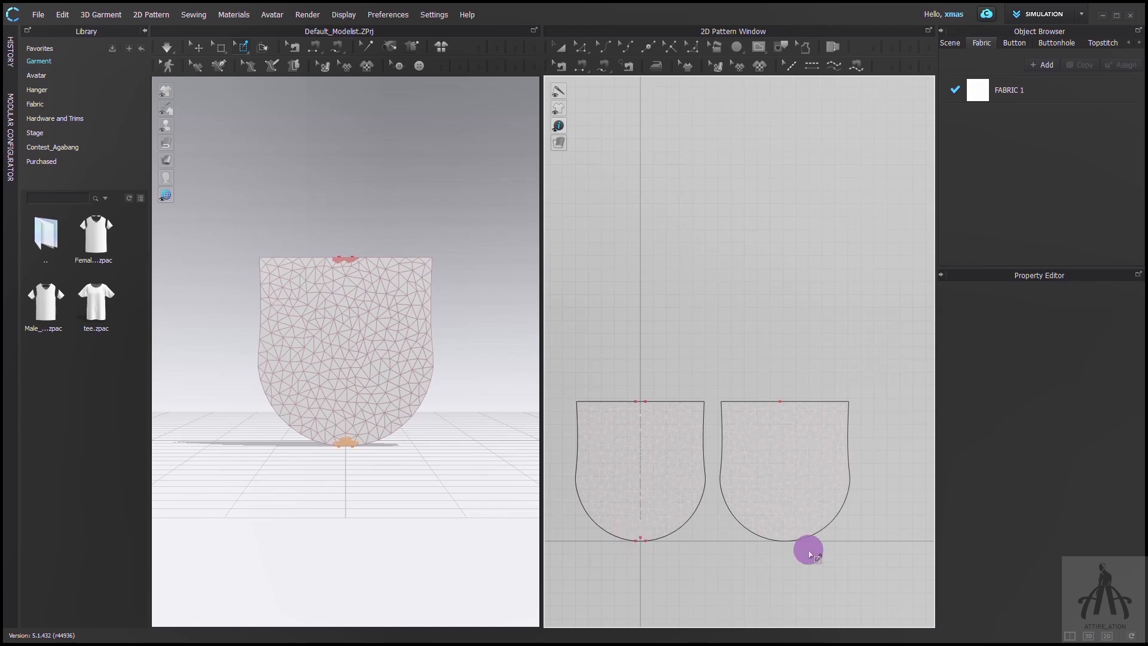
left_click_drag(796, 556, 778, 537)
Simulate the sewn pouch and strengthen both pattern pieces.
key("space")
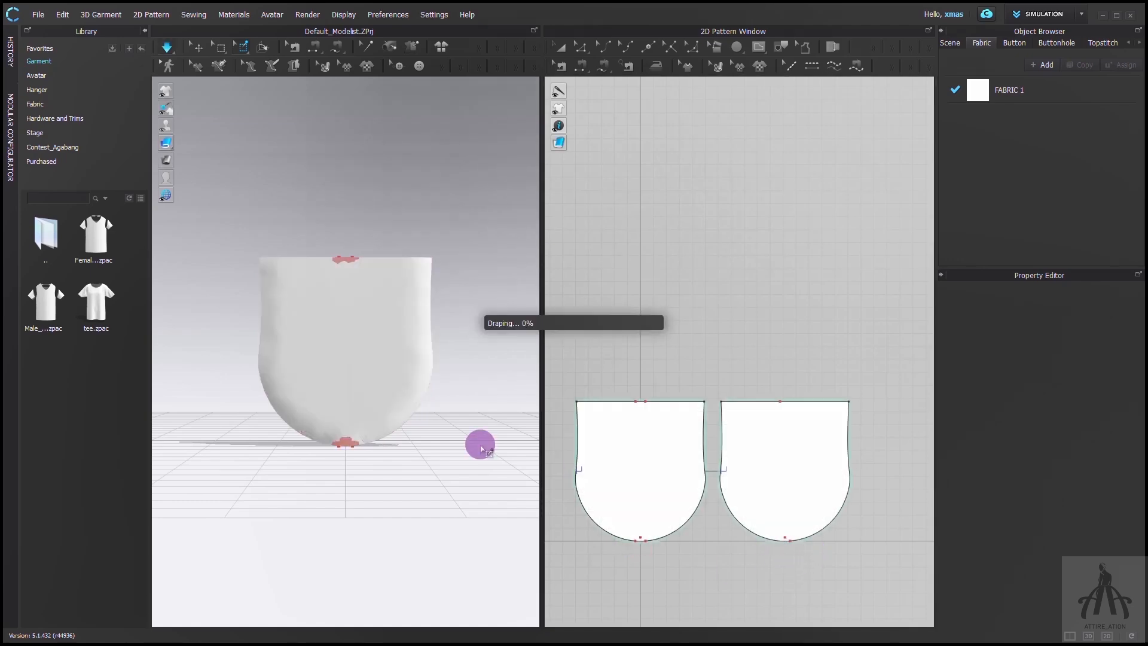
right_click_drag(489, 433, 600, 475)
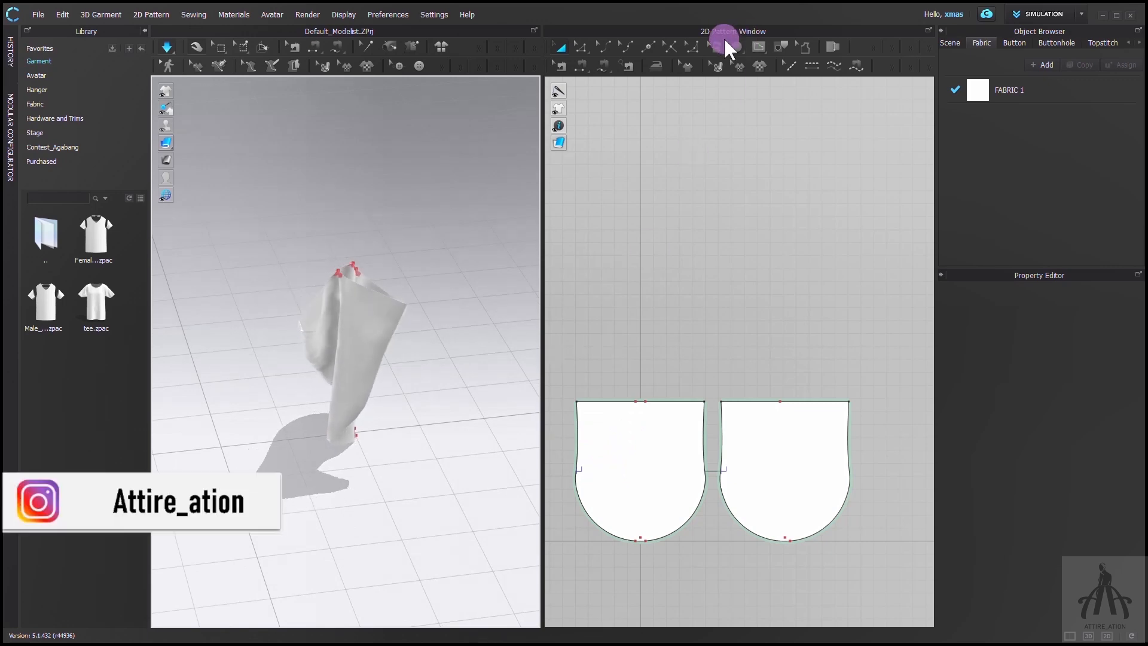
left_click(372, 402)
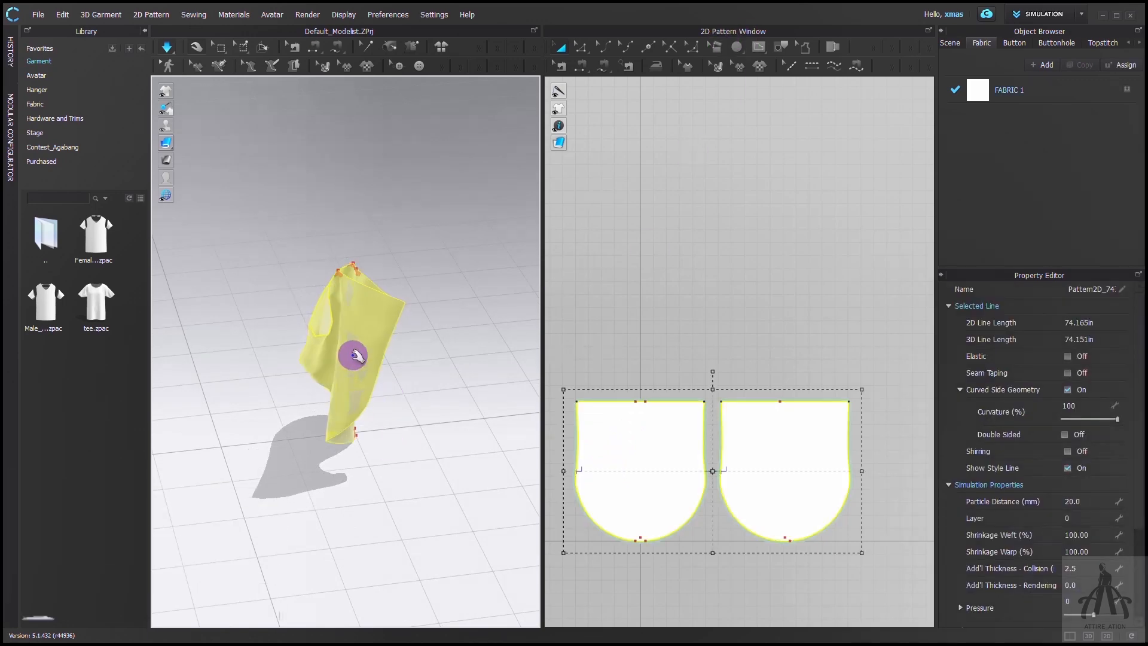
right_click(357, 356)
left_click(420, 136)
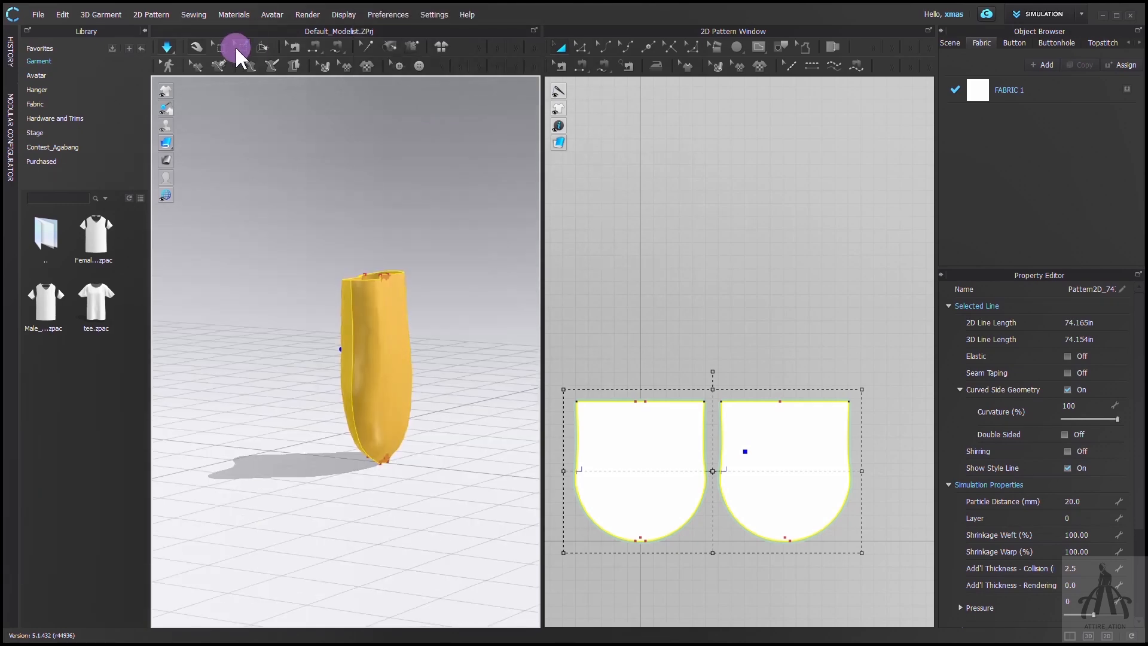
Remove the pins at the bottom centre of both pouch pieces, keeping the top pins.
left_click(237, 48)
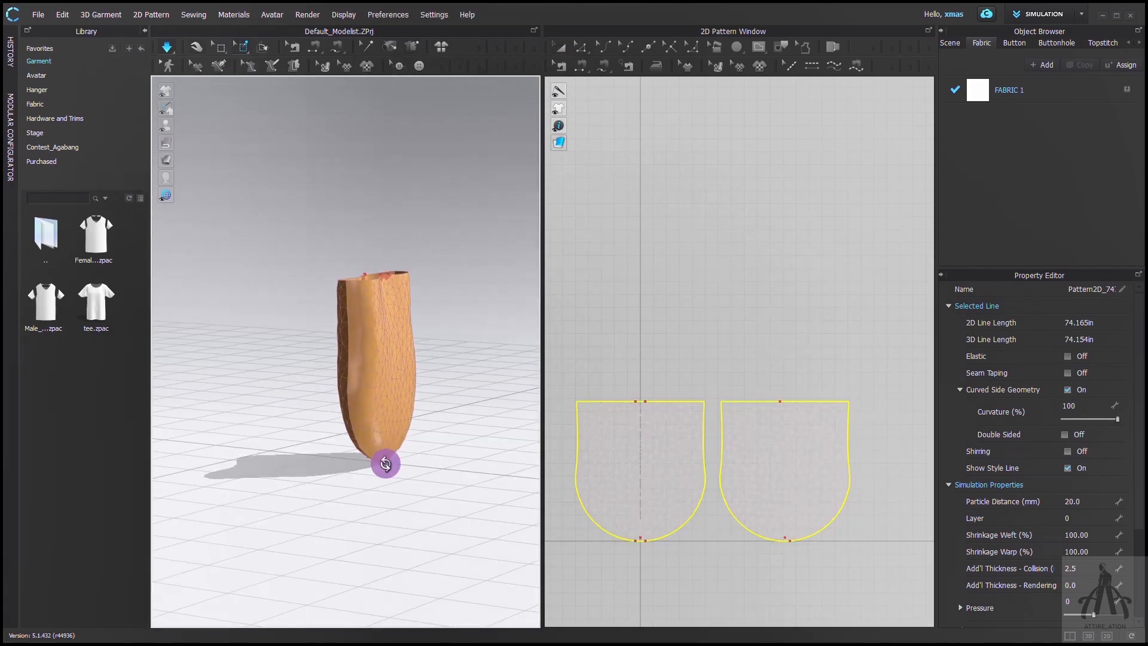
right_click(386, 464)
left_click(449, 476)
right_click_drag(448, 476, 395, 465)
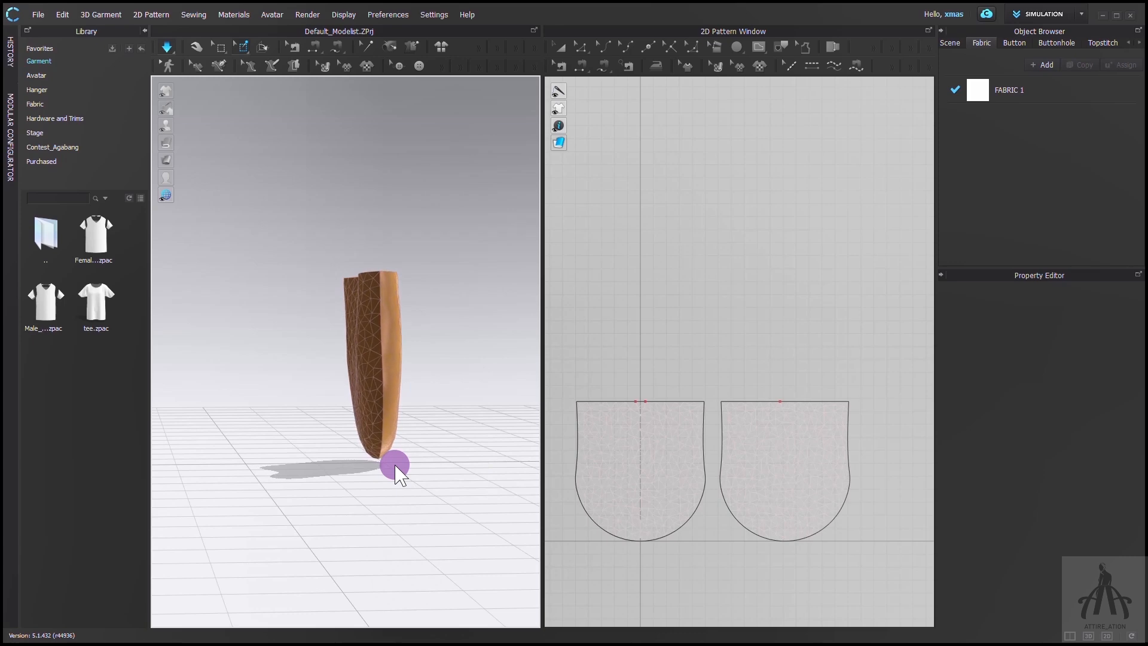
left_click(791, 478)
left_click(784, 81)
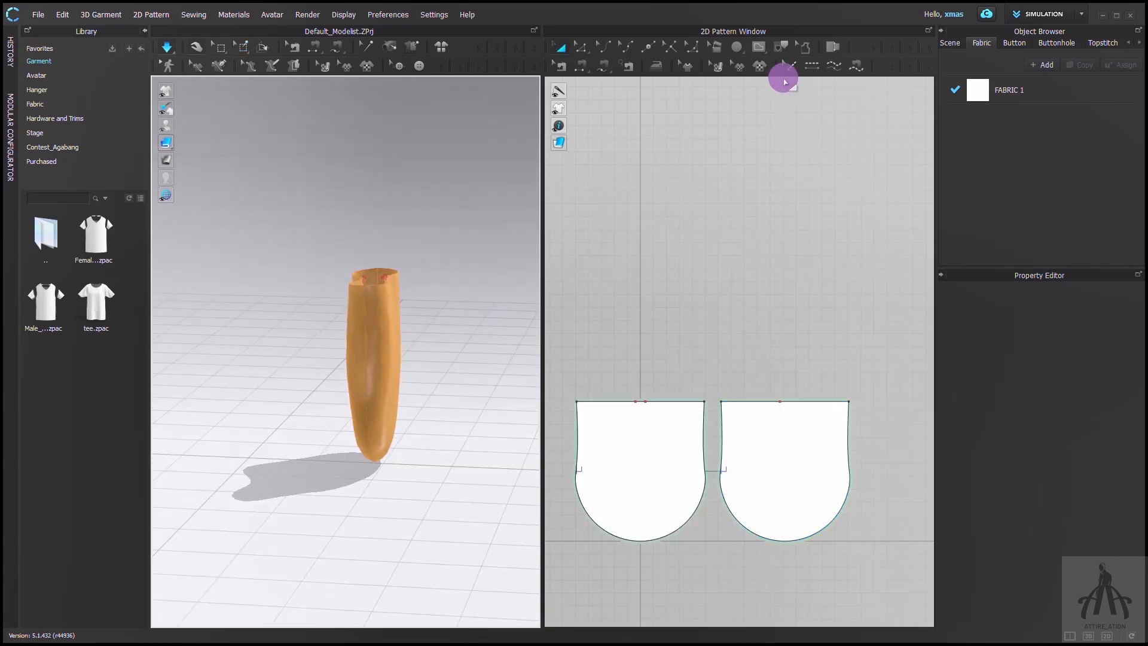
Draw a horizontal internal line about 9.78 in long across the pouch piece, just below its top edge.
left_click(759, 47)
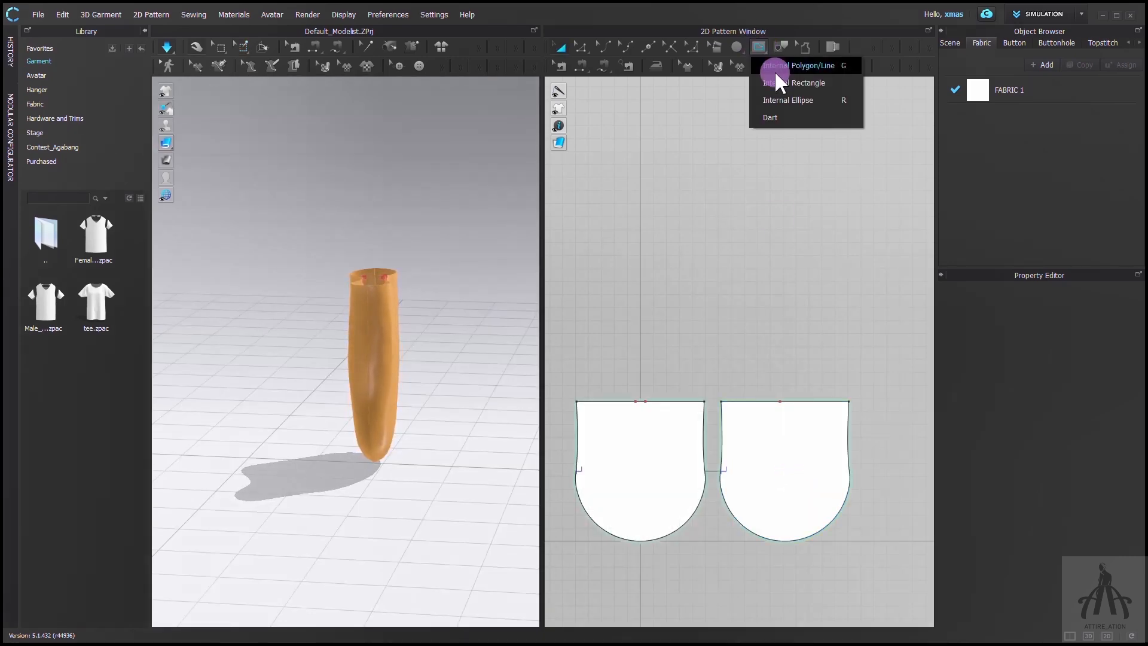
left_click(774, 70)
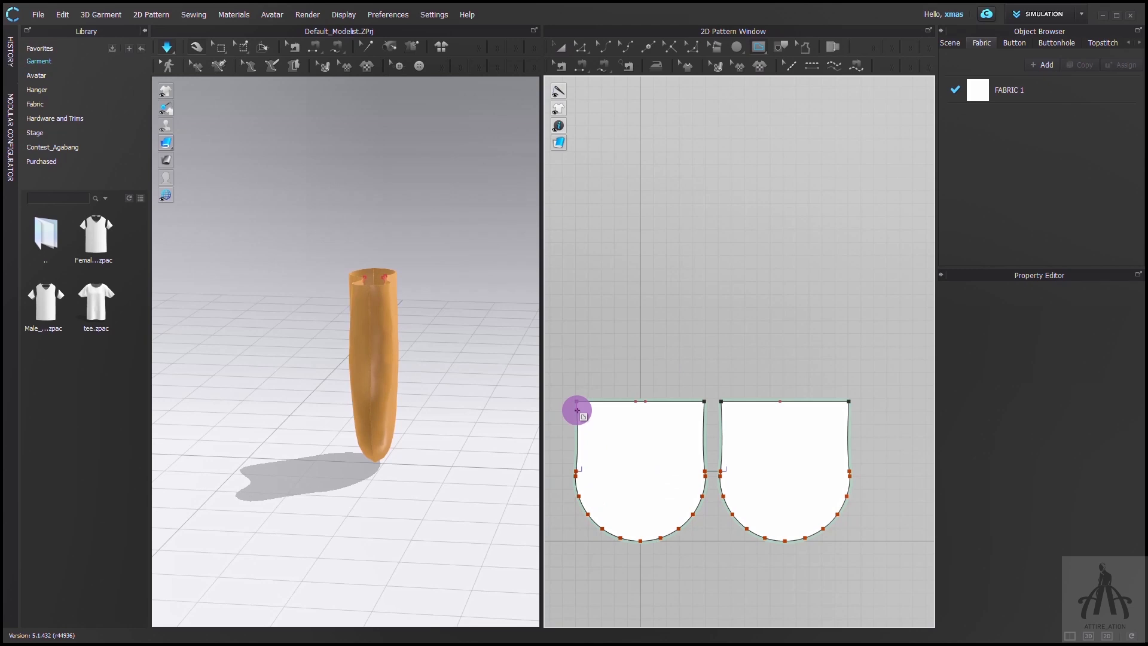
left_click(576, 410)
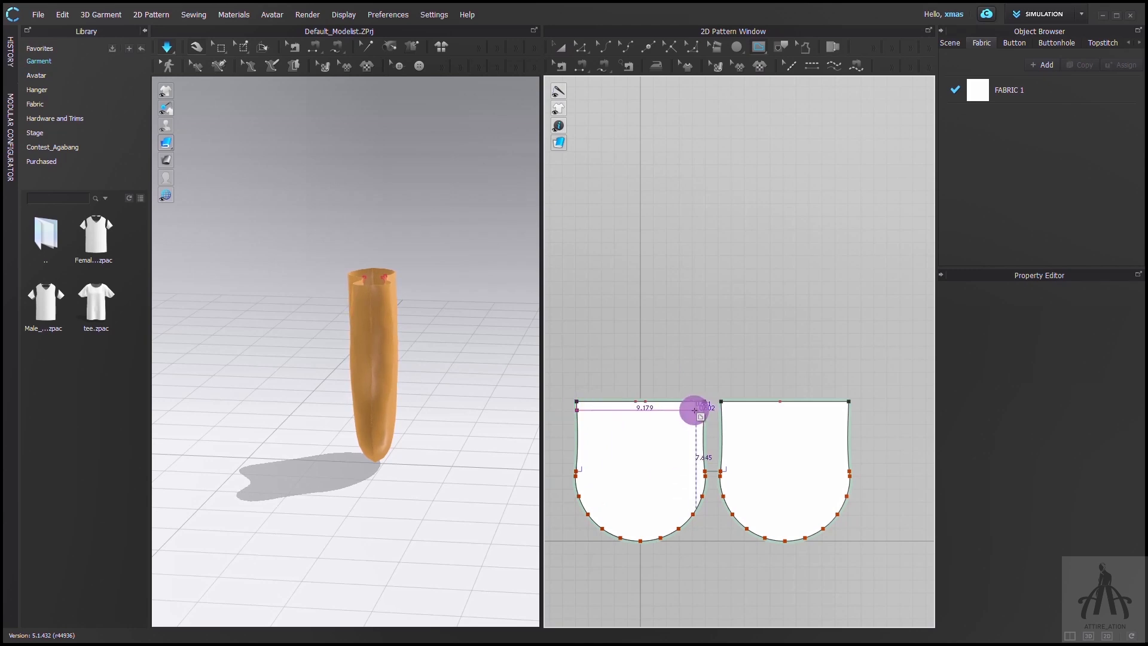
left_click(700, 410)
Paste one copy of the internal line directly below it at an interval of 0.5 in, and select the original line.
scroll(636, 407, "up", 3)
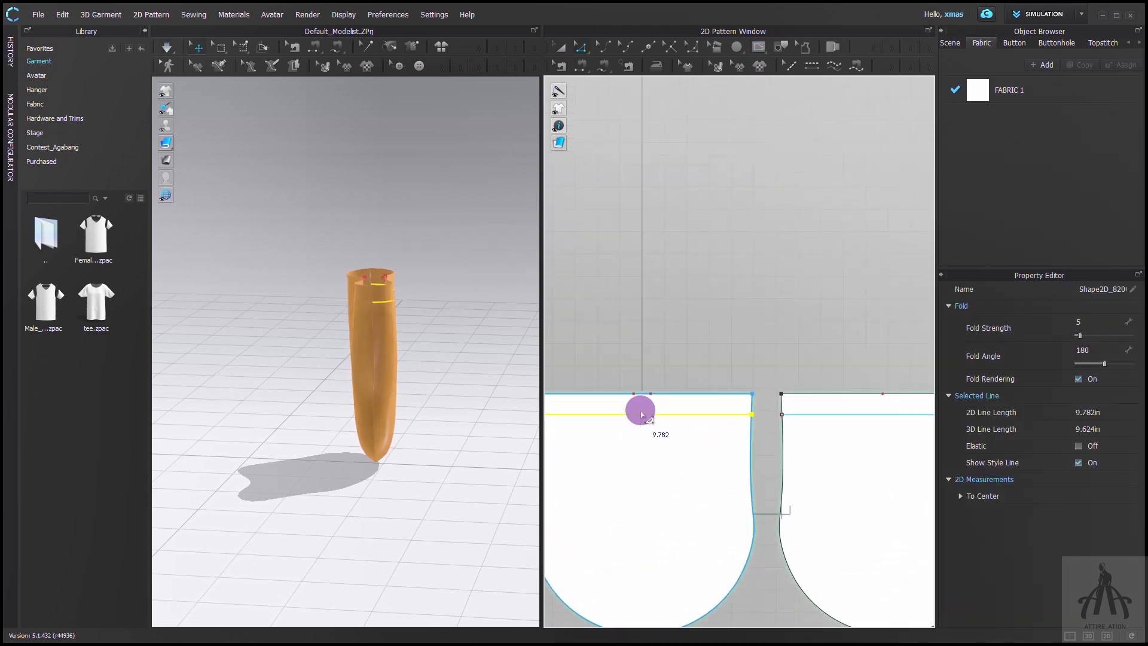
left_click_drag(636, 414, 640, 433)
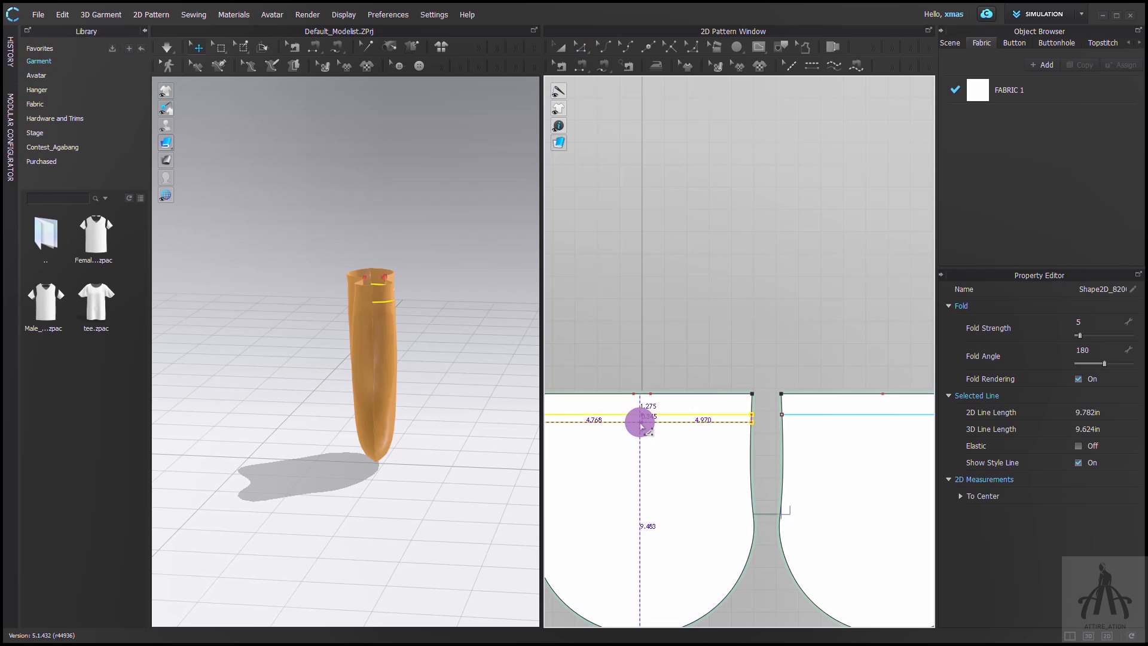
right_click(640, 426)
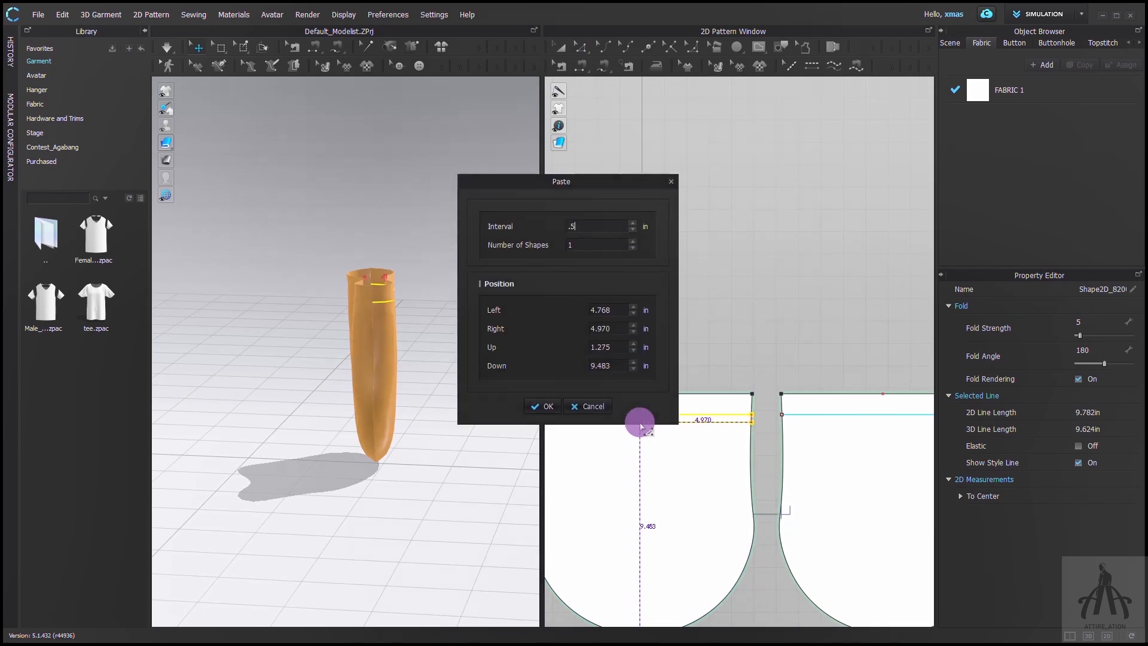
type(".5")
key("Return")
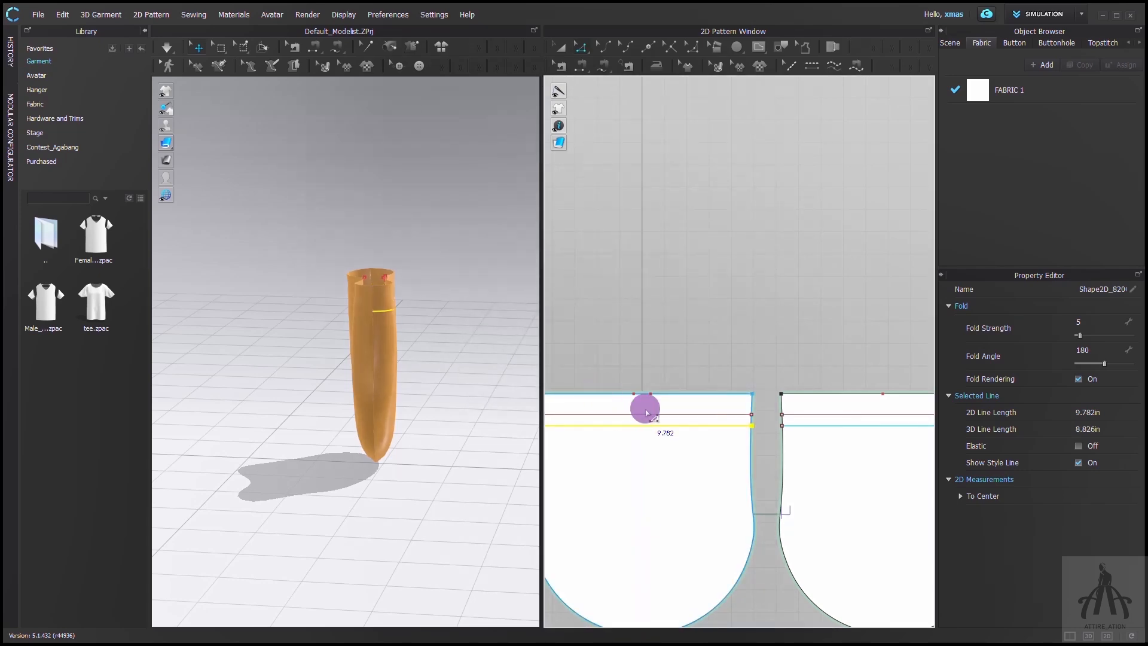
left_click(660, 413)
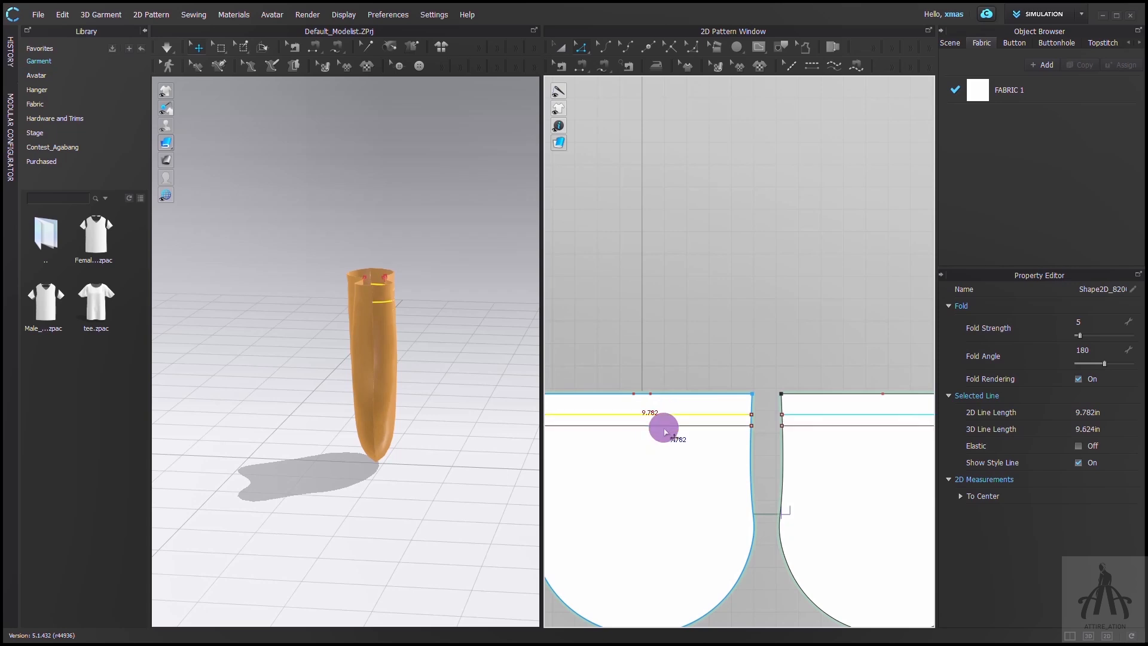
Enable Elastic with a ratio of 50 on both horizontal internal lines of the pouch and simulate the gathered neck.
left_click(665, 425, "shift")
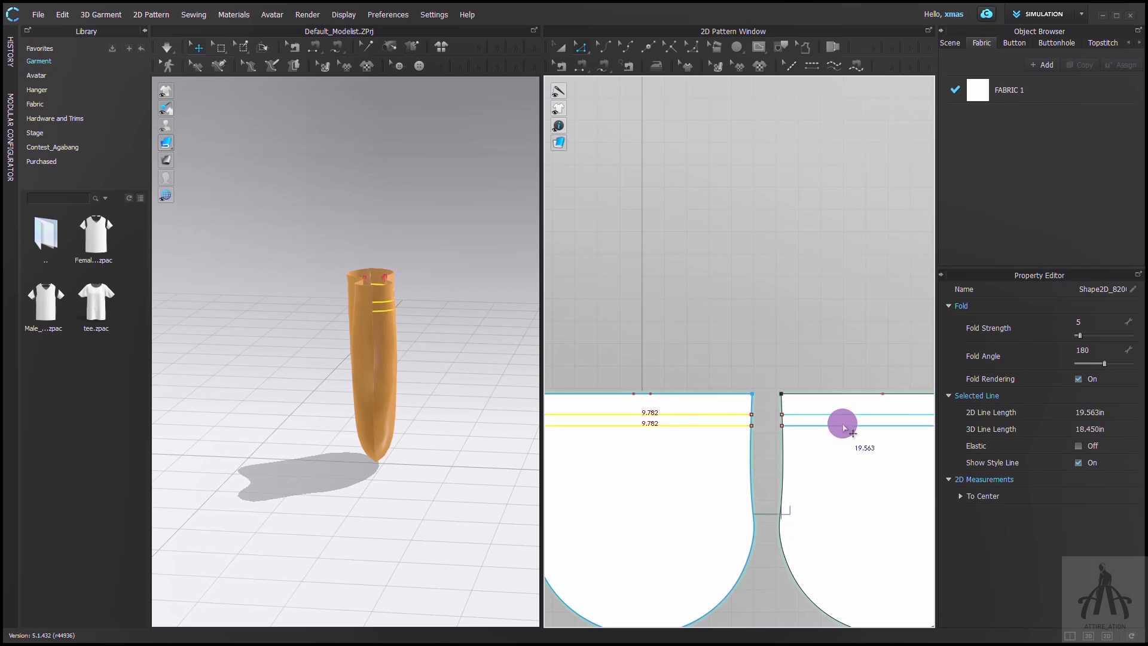
left_click(1077, 445)
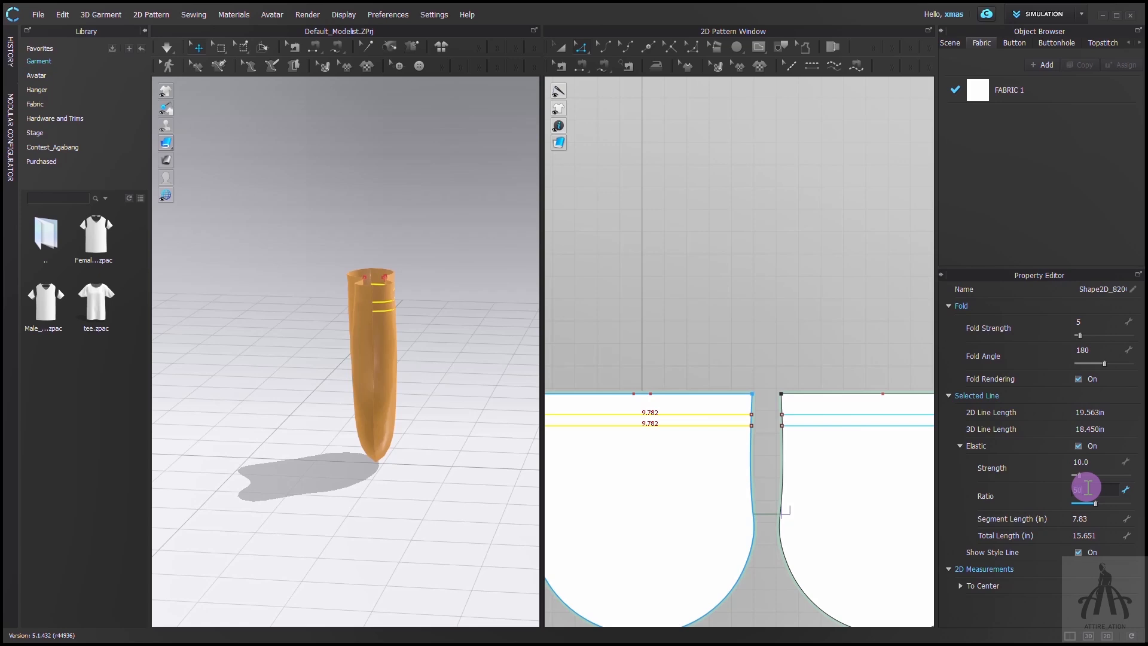
key("Return")
key("space")
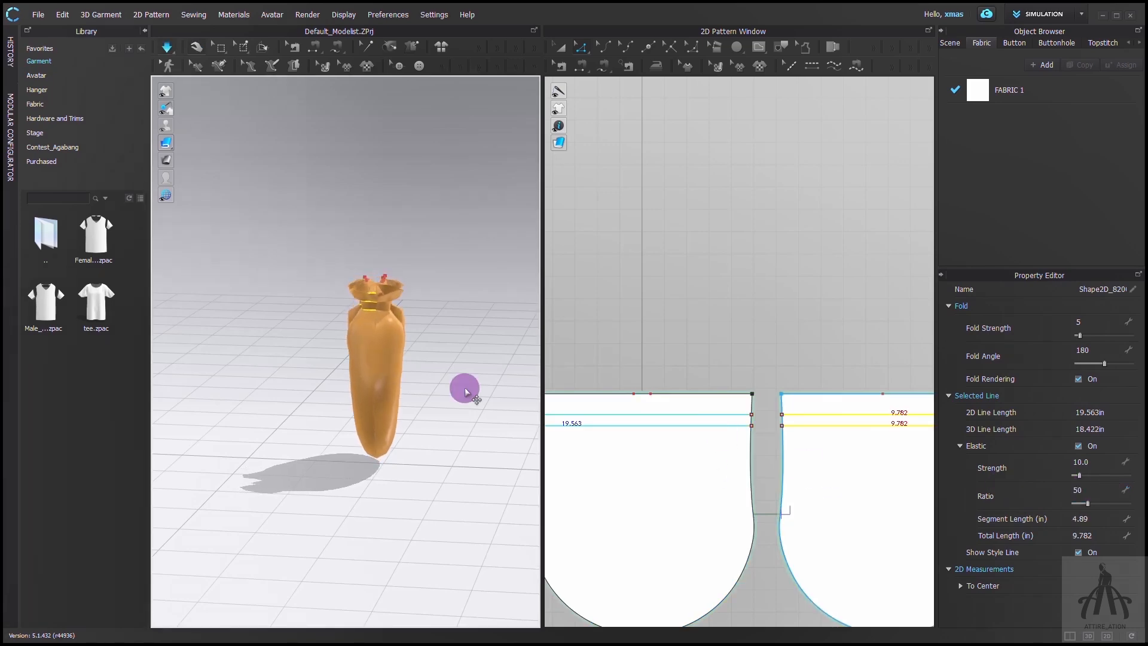
right_click_drag(465, 389, 430, 380)
scroll(430, 382, "up", 5)
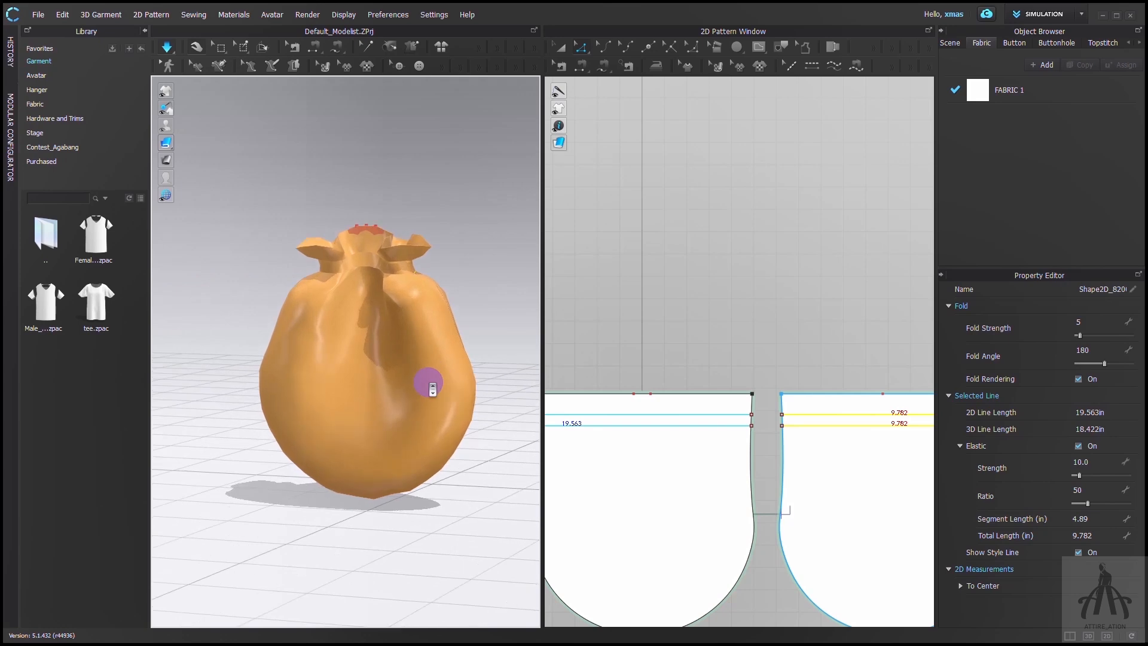
left_click(584, 389)
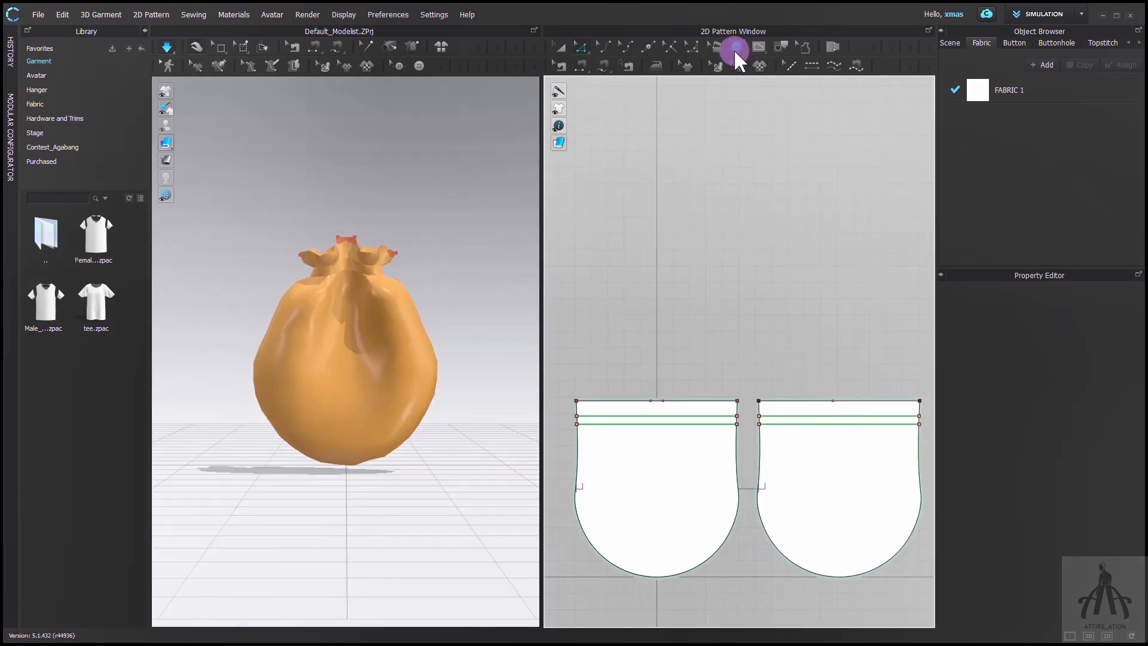
Create a narrow vertical rectangle pattern 0.5 in wide above the pouch pieces as the handle strap.
left_click(734, 52)
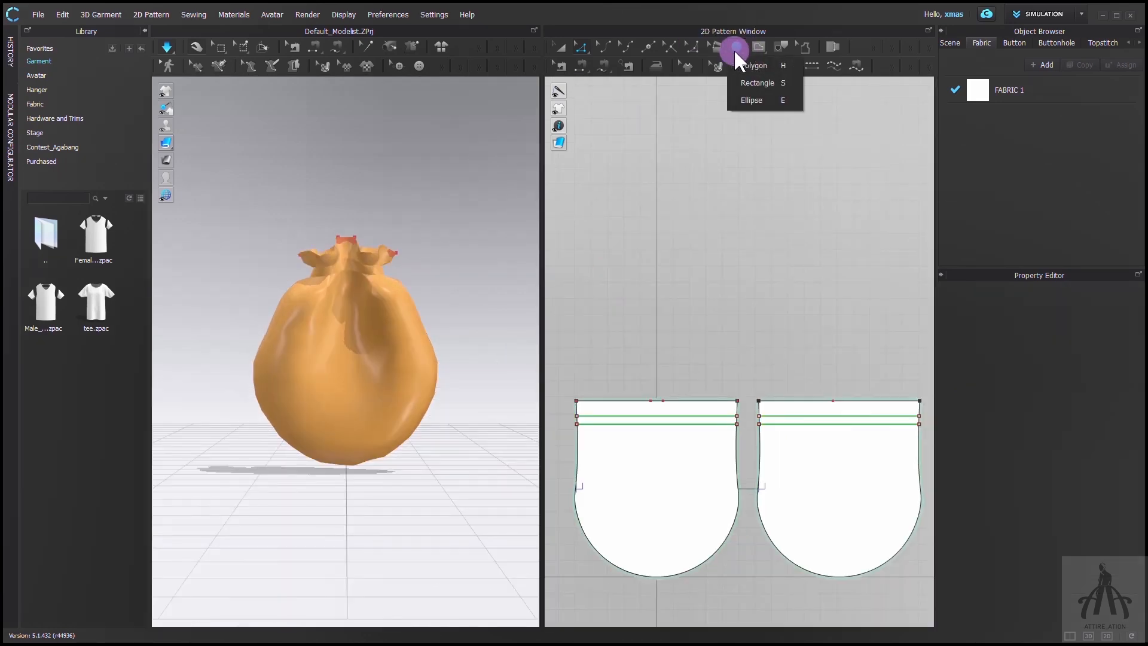
left_click(751, 72)
left_click(680, 212)
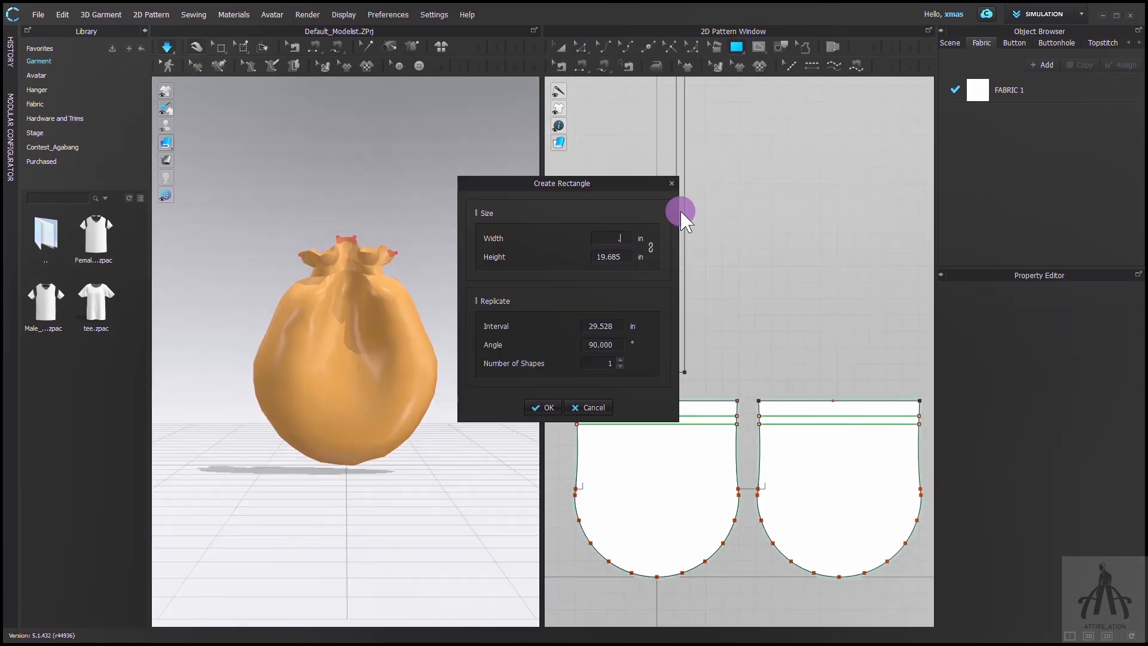
left_click(620, 256)
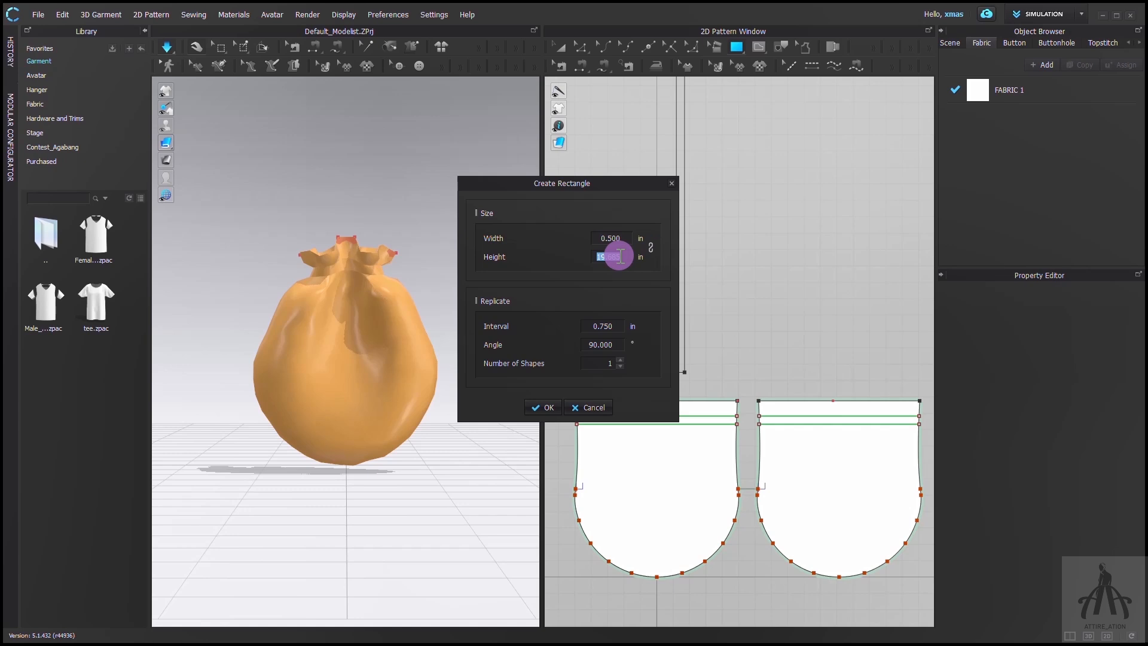
key("Return")
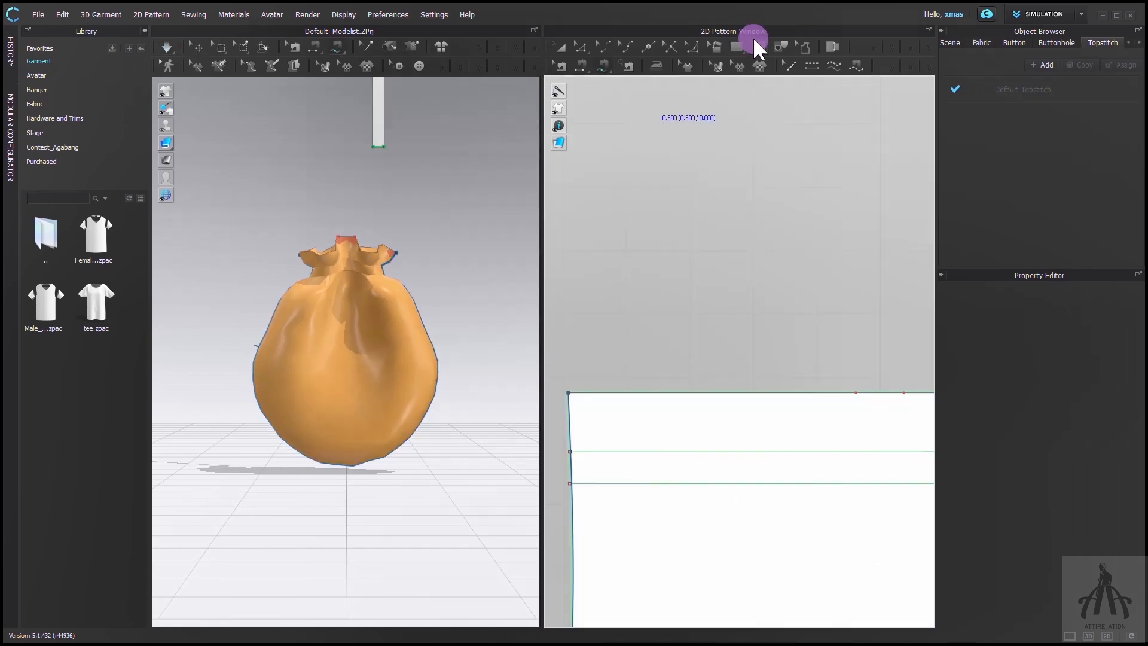
Draw short horizontal internal lines, about 0.26 in and 0.33 in long, inward from the pouch piece's two side edges above the elastic lines.
left_click(755, 43)
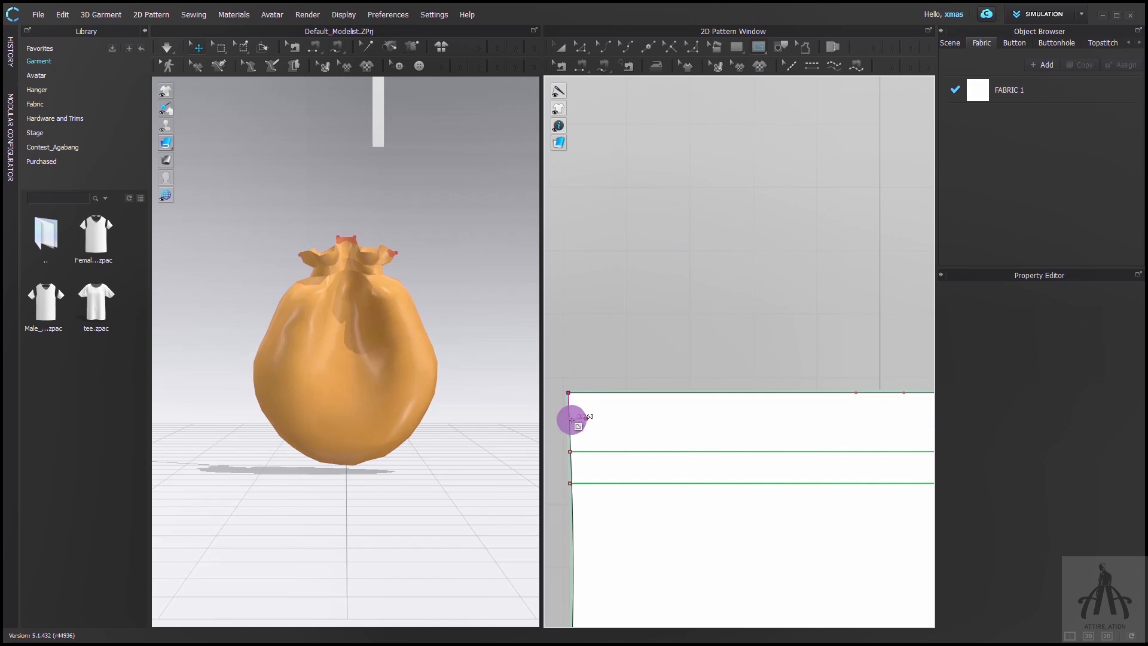
double_click(560, 412)
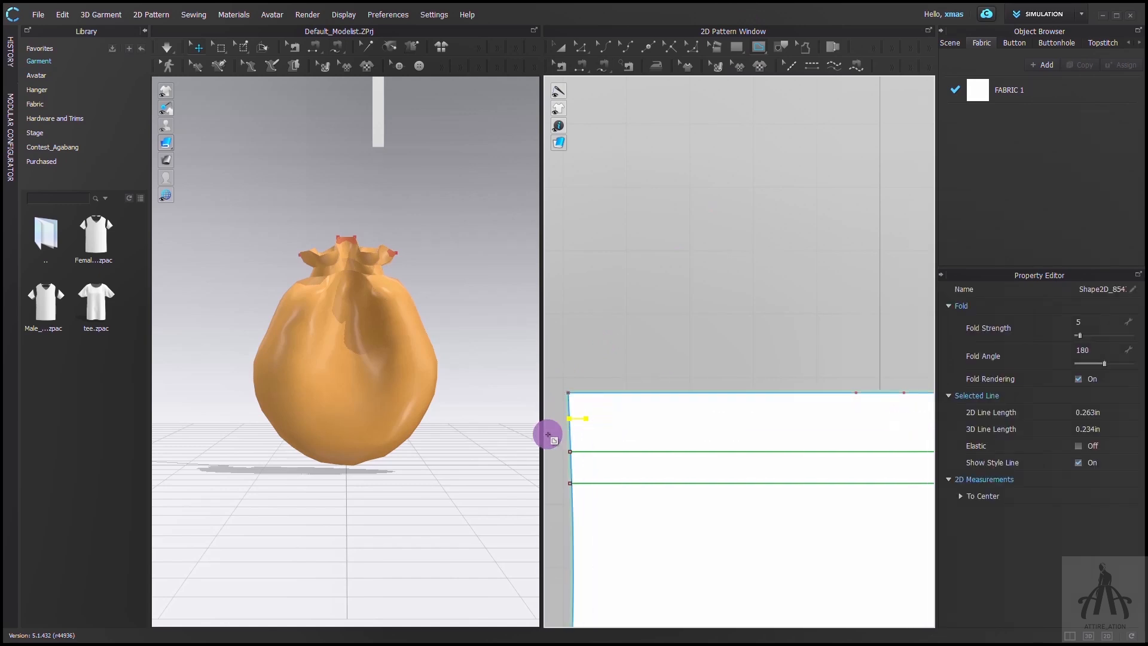
scroll(547, 436, "down", 4)
scroll(737, 431, "up", 2)
left_click(784, 427)
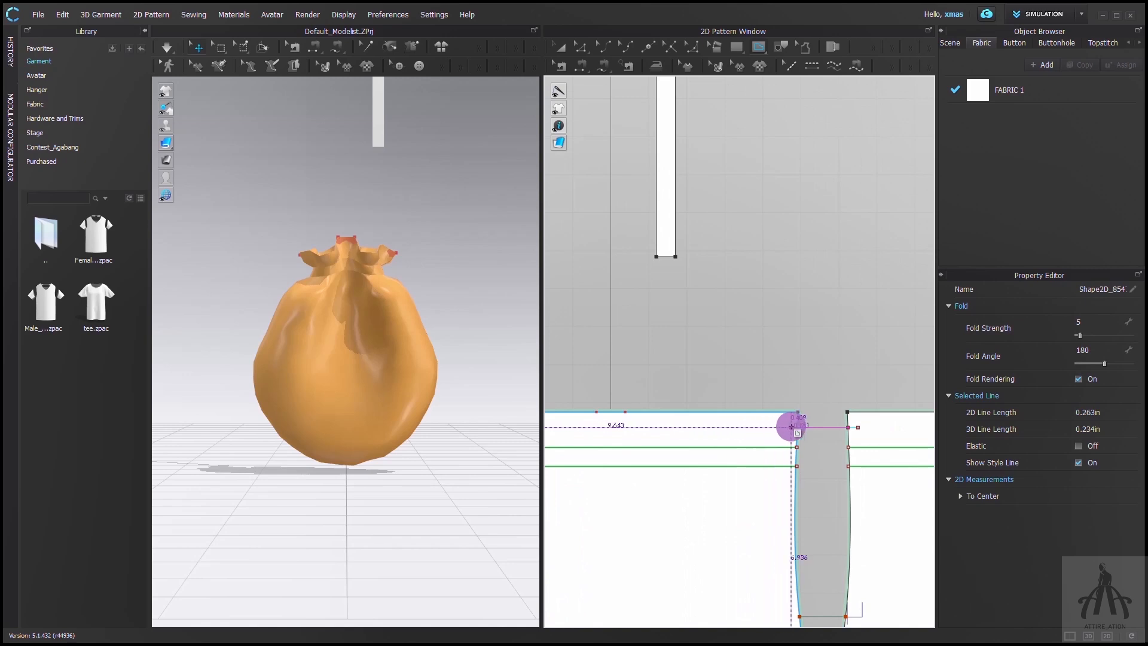
double_click(797, 426)
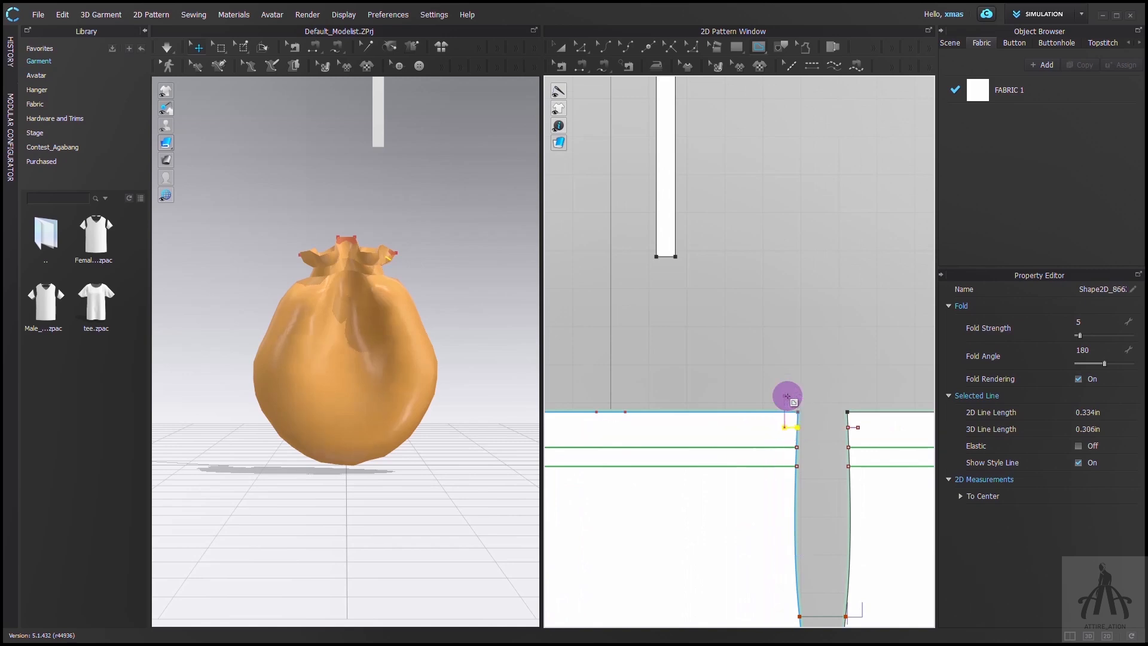
Free-sew each end of the strap to one of the short internal lines at the pouch piece's upper sides.
left_click(677, 261)
scroll(684, 343, "down", 3)
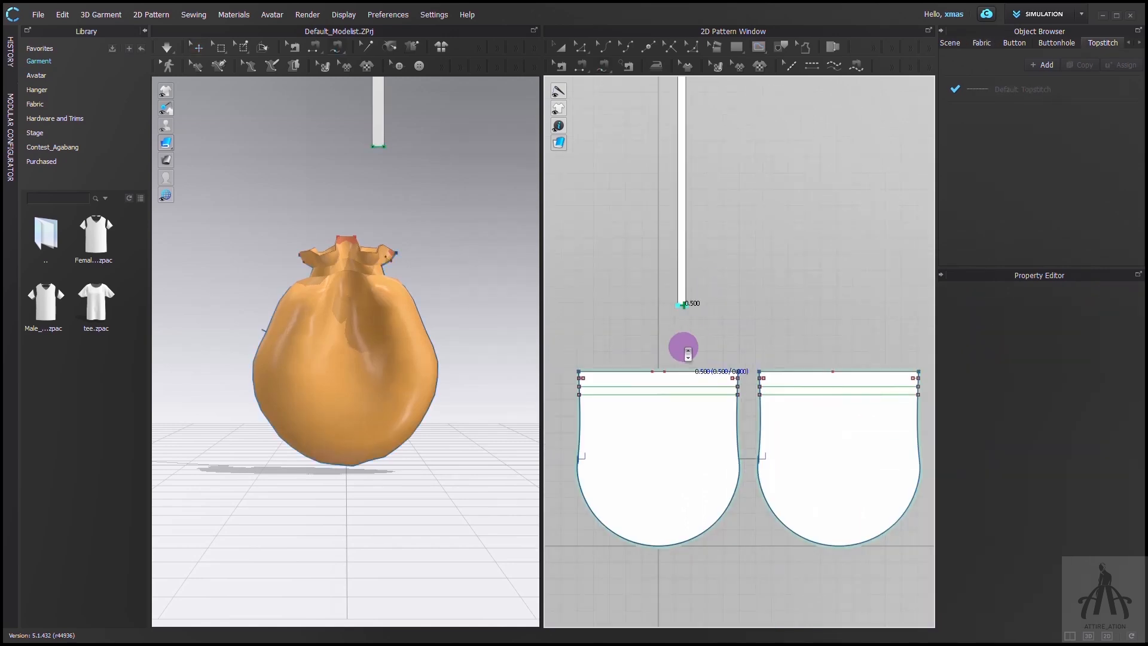
scroll(561, 386, "up", 3)
left_click(592, 376)
scroll(574, 389, "down", 4)
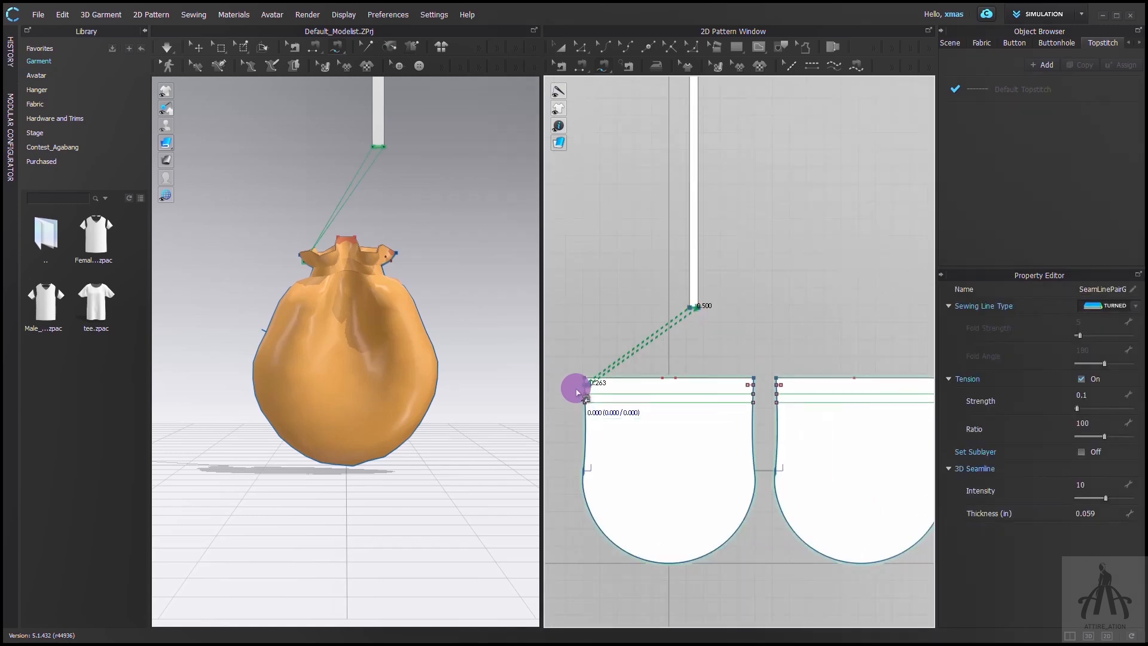
left_click(663, 154)
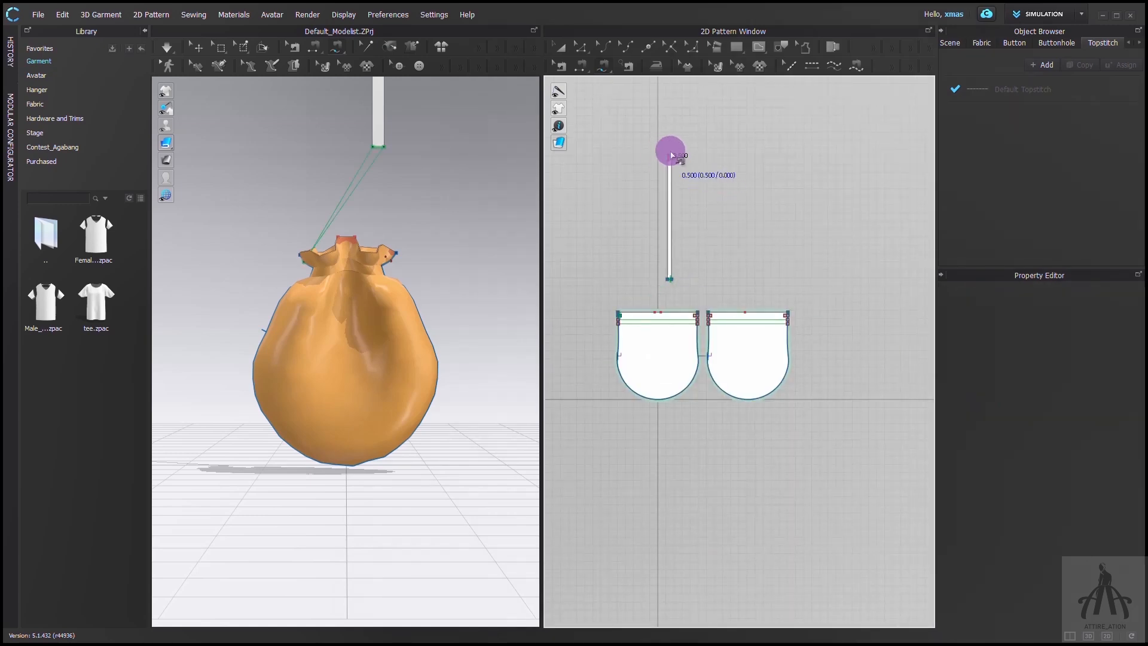
scroll(678, 305, "up", 5)
left_click(760, 296)
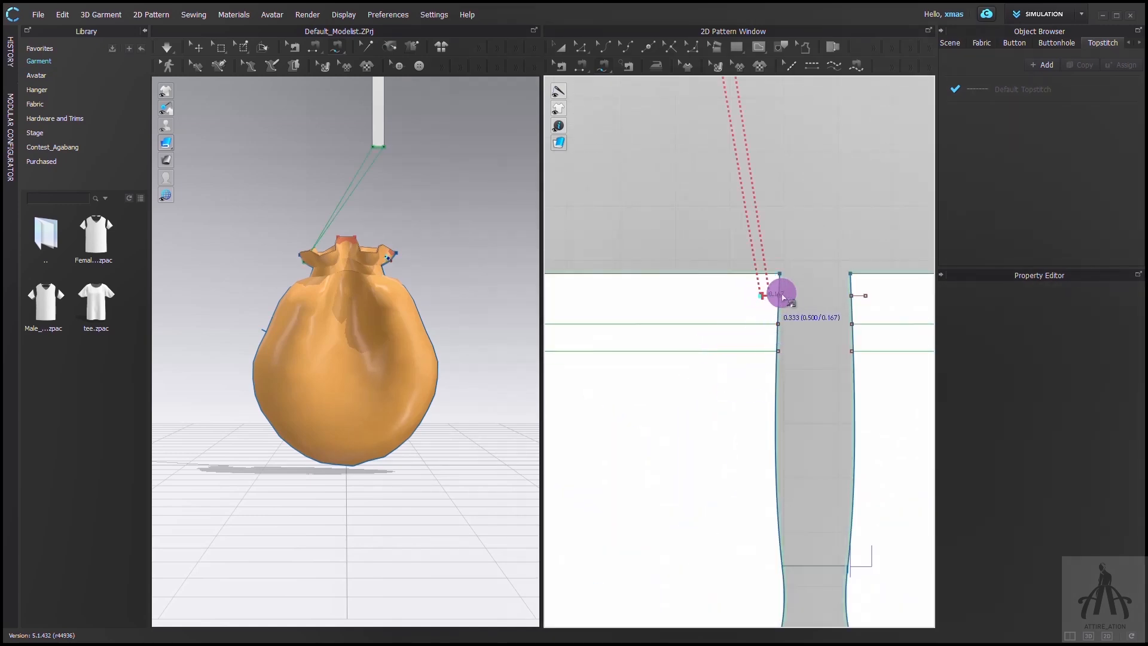
left_click(778, 297)
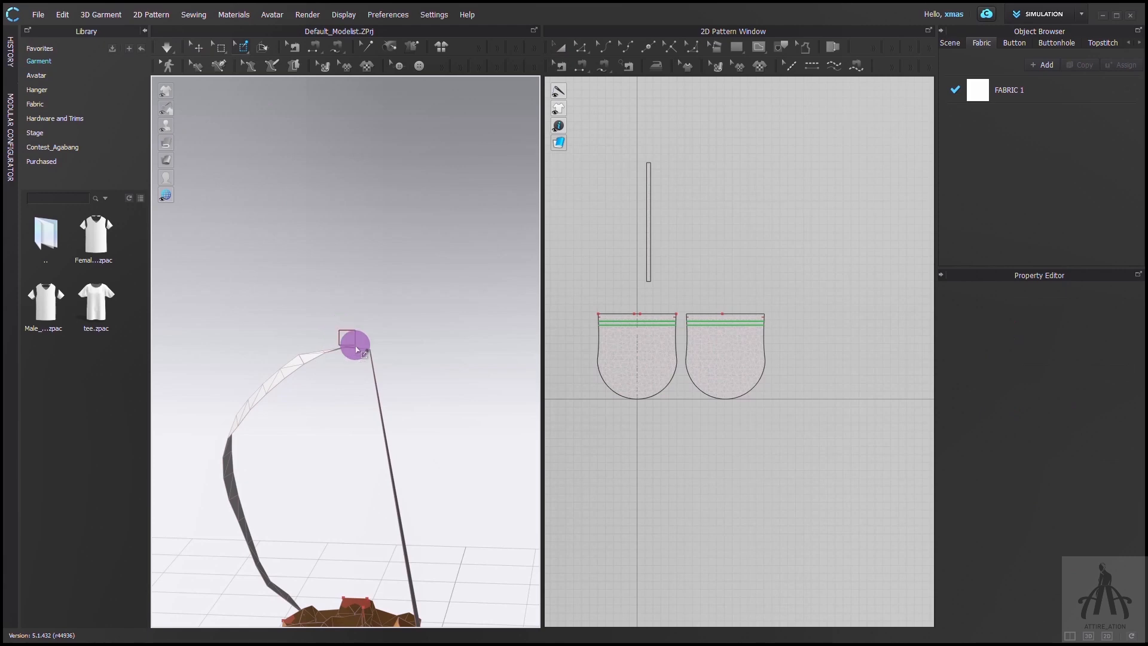
Pin the highest point of the strap in the 3D view and simulate it hanging above the pouch.
left_click(364, 356)
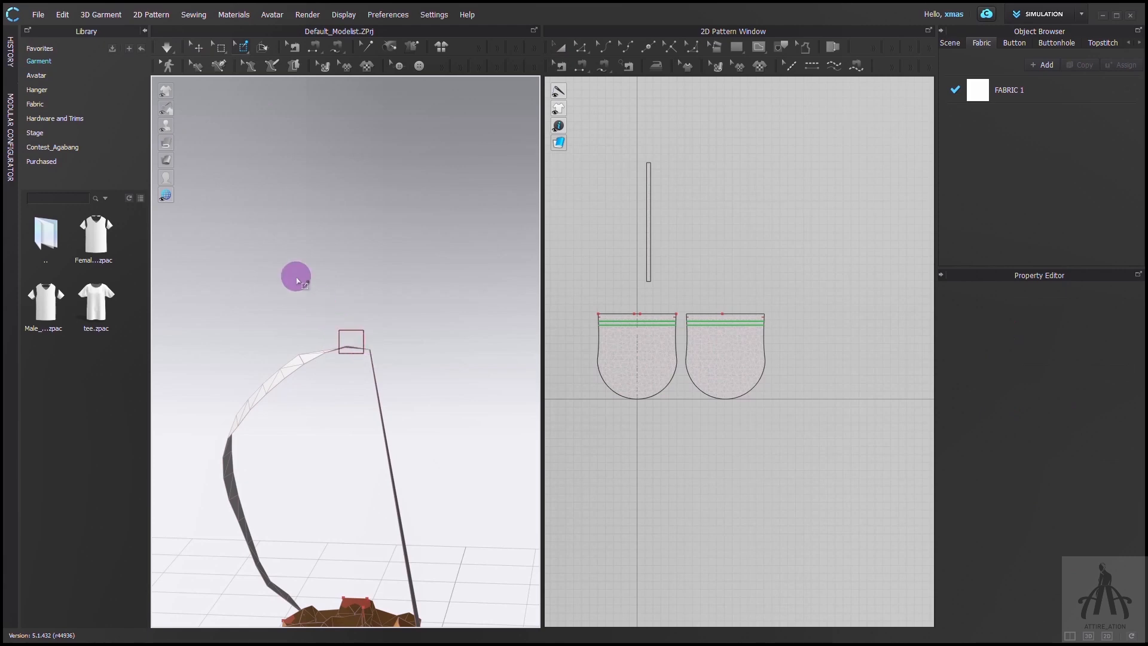
left_click(197, 46)
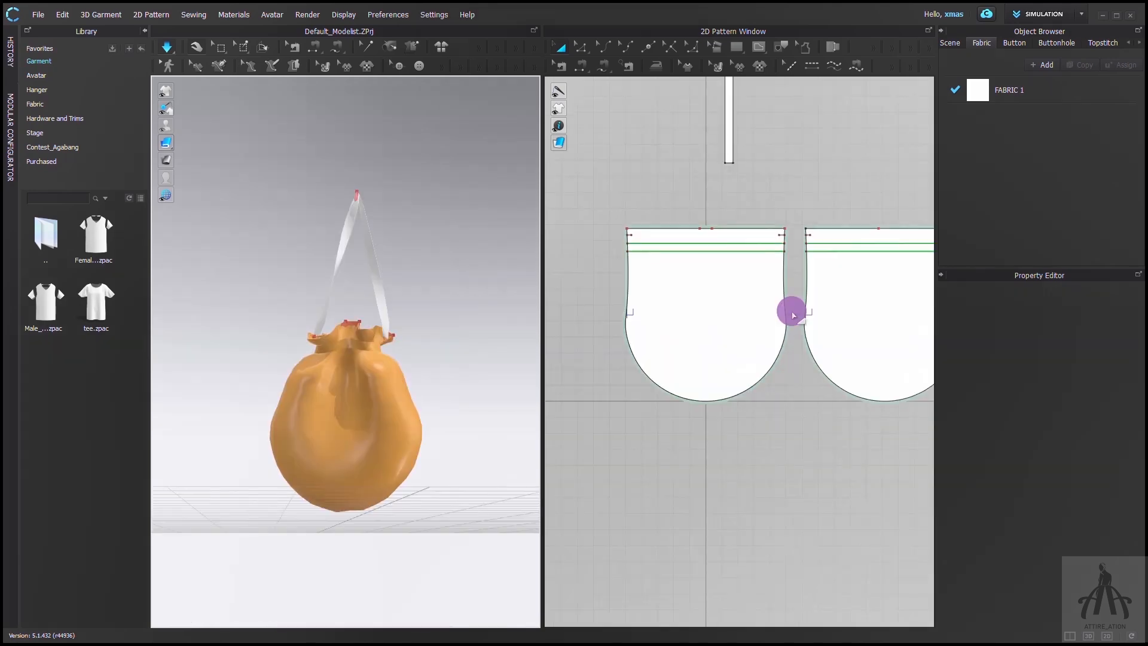
Check the length of the pouch piece's curved outer edge, and create a 29 by 1.5 in rectangle pattern below the pouch pieces.
left_click(624, 310)
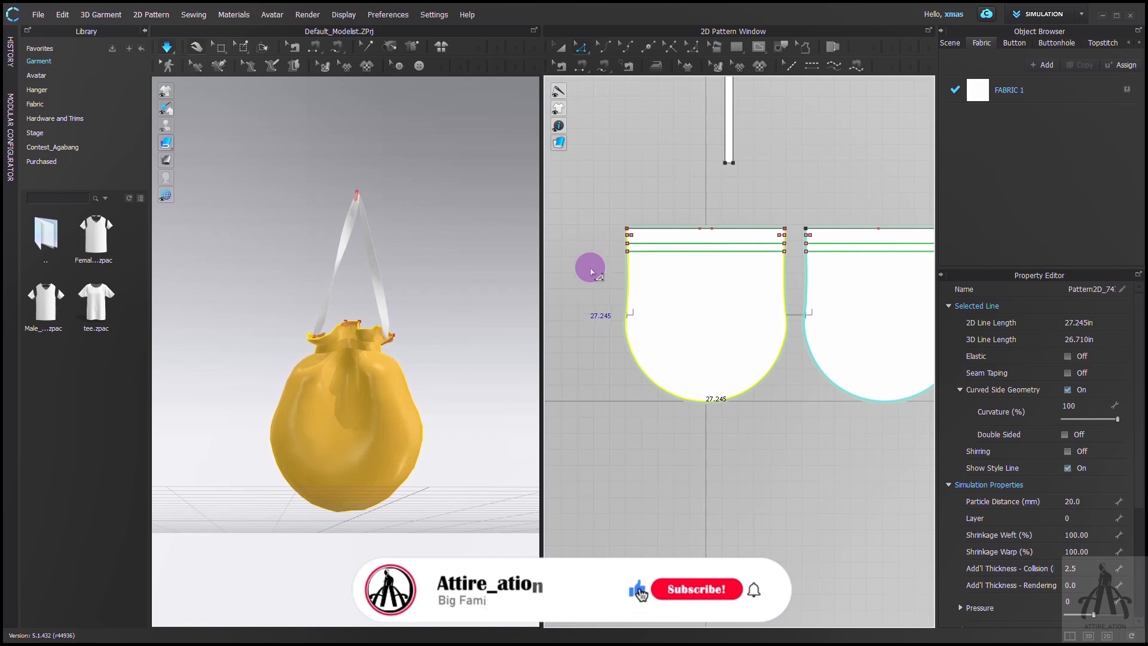
scroll(607, 251, "up", 3)
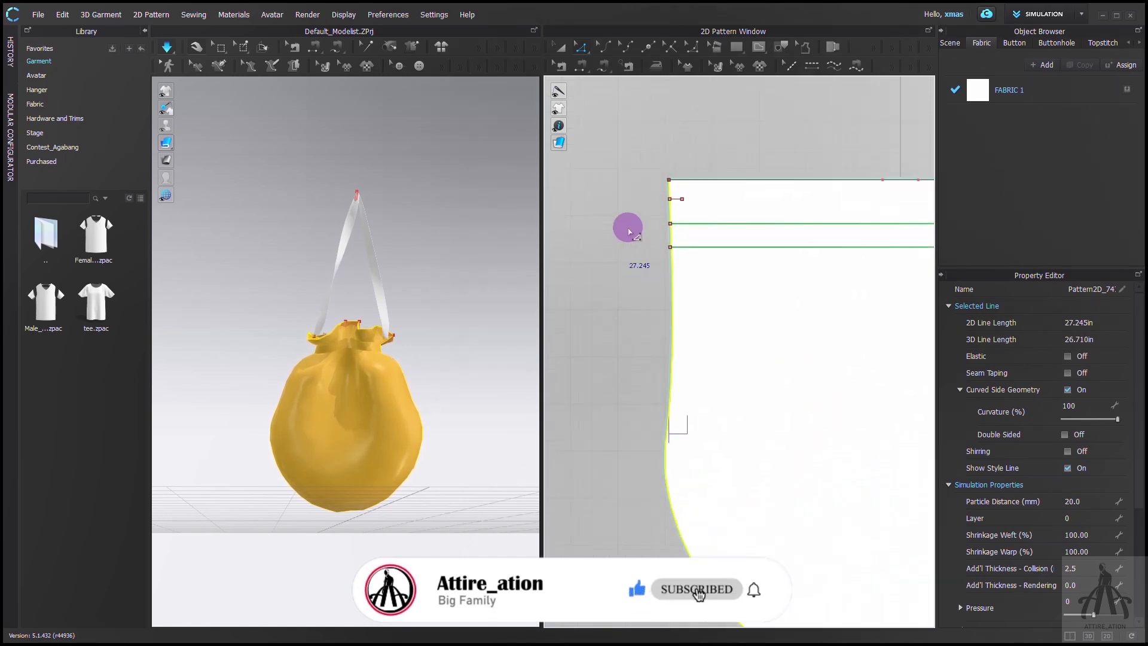
scroll(615, 232, "down", 6)
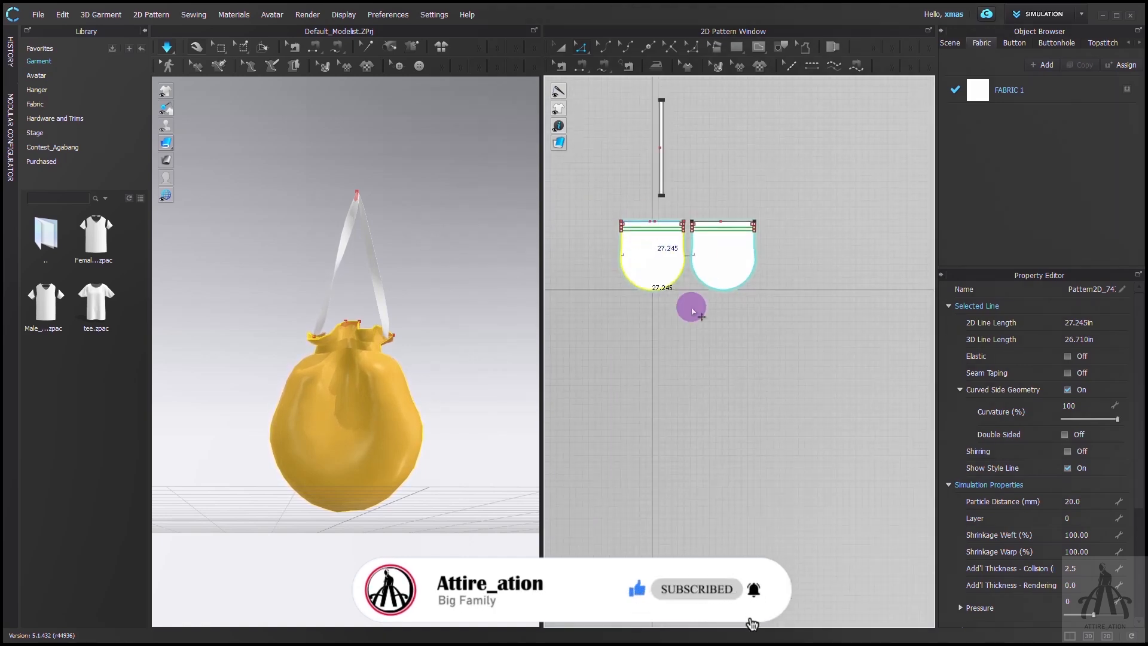
left_click(736, 46)
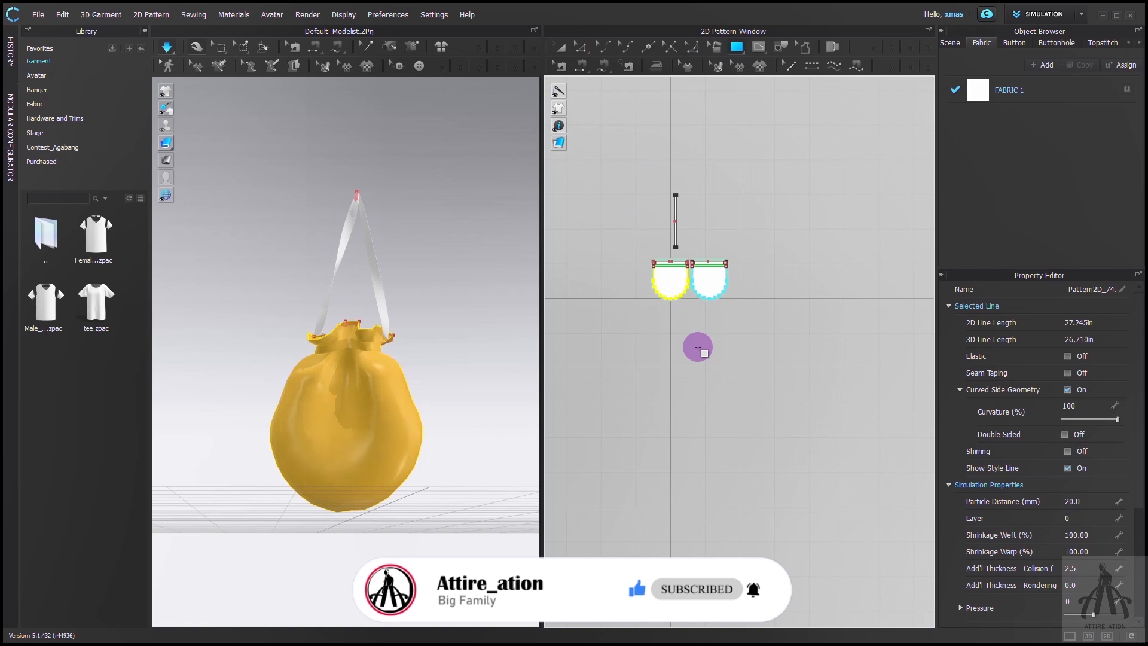
left_click(649, 331)
double_click(611, 256)
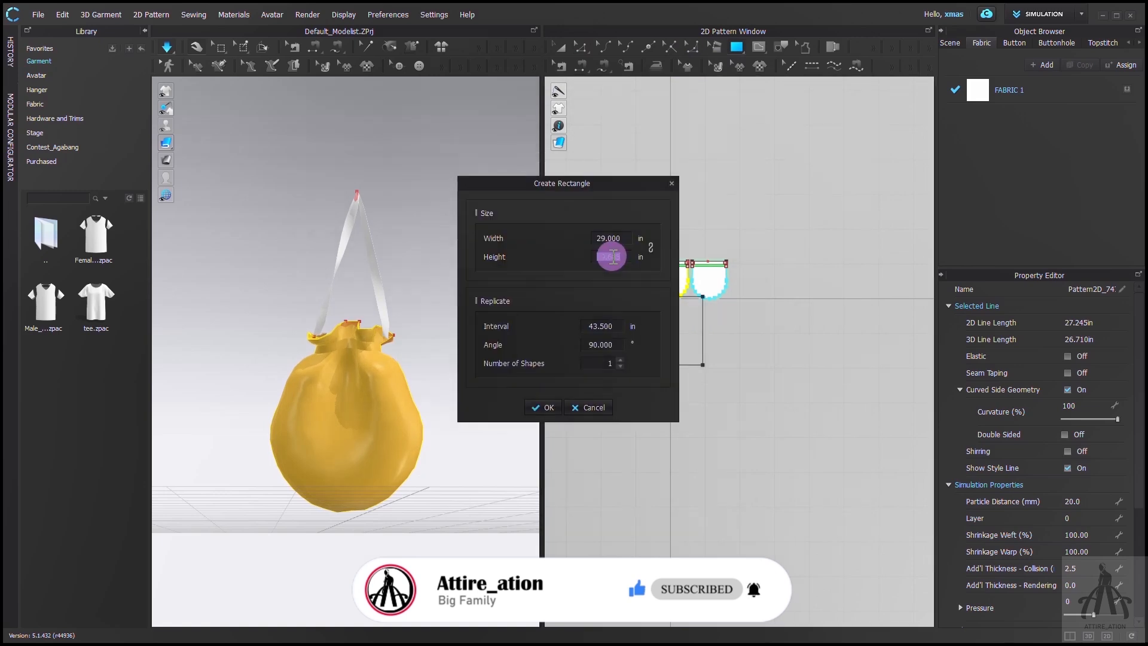
type("1.5")
key("Return")
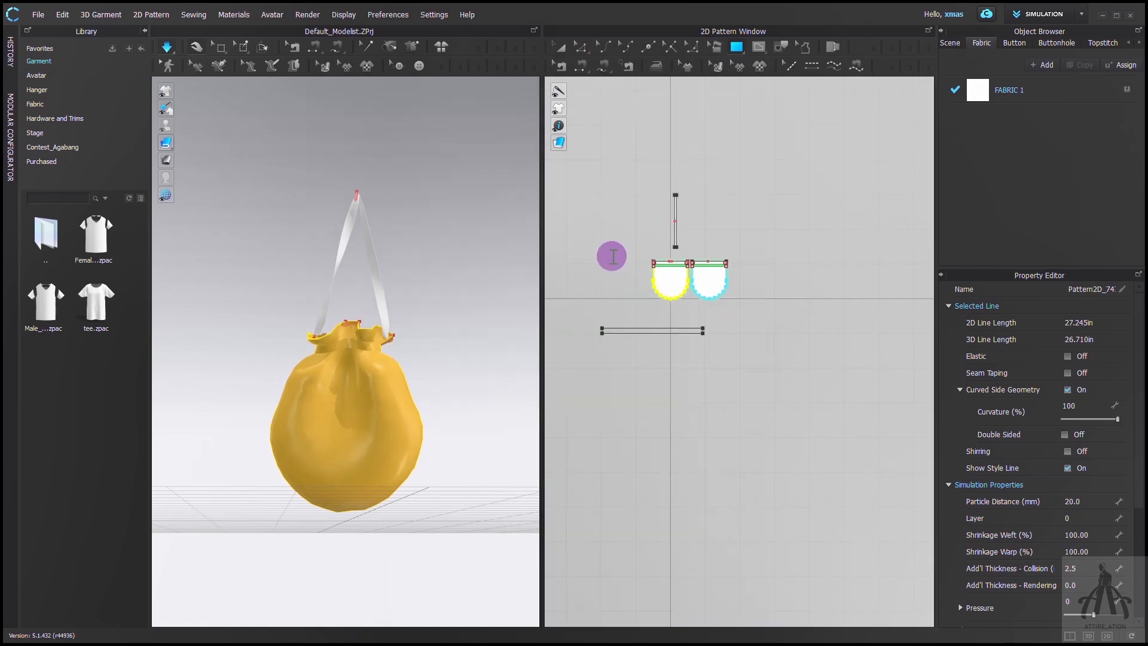
scroll(673, 325, "up", 2)
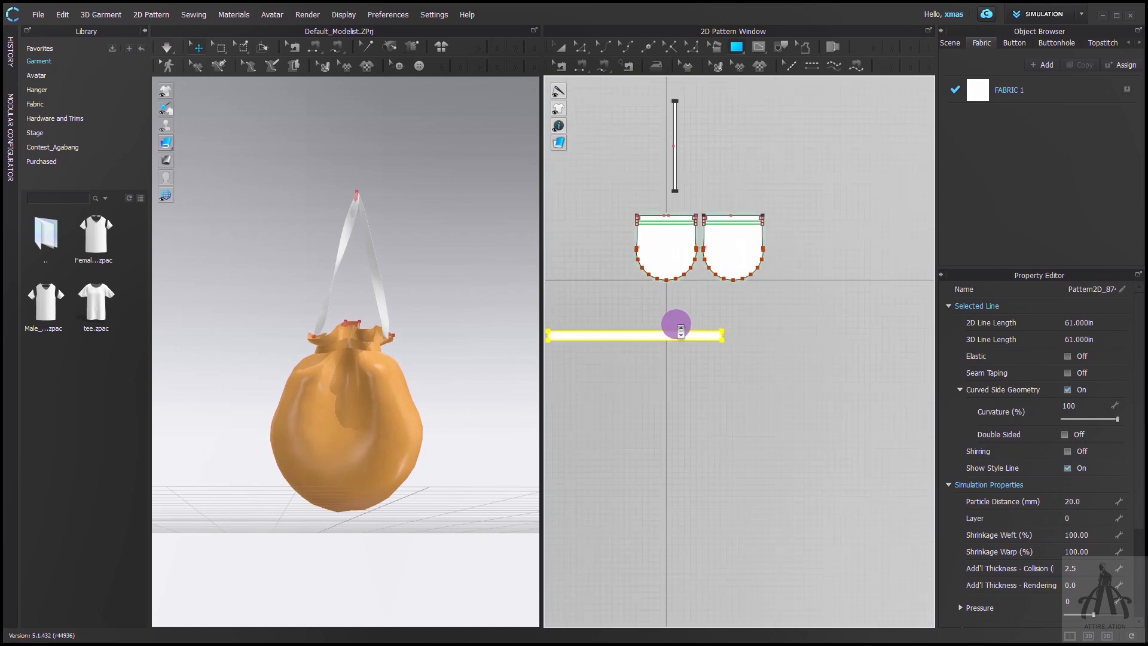
Free-sew the curved outer edge of the first pouch piece to the long upper edge of the horizontal strip.
key("m")
scroll(636, 218, "up", 2)
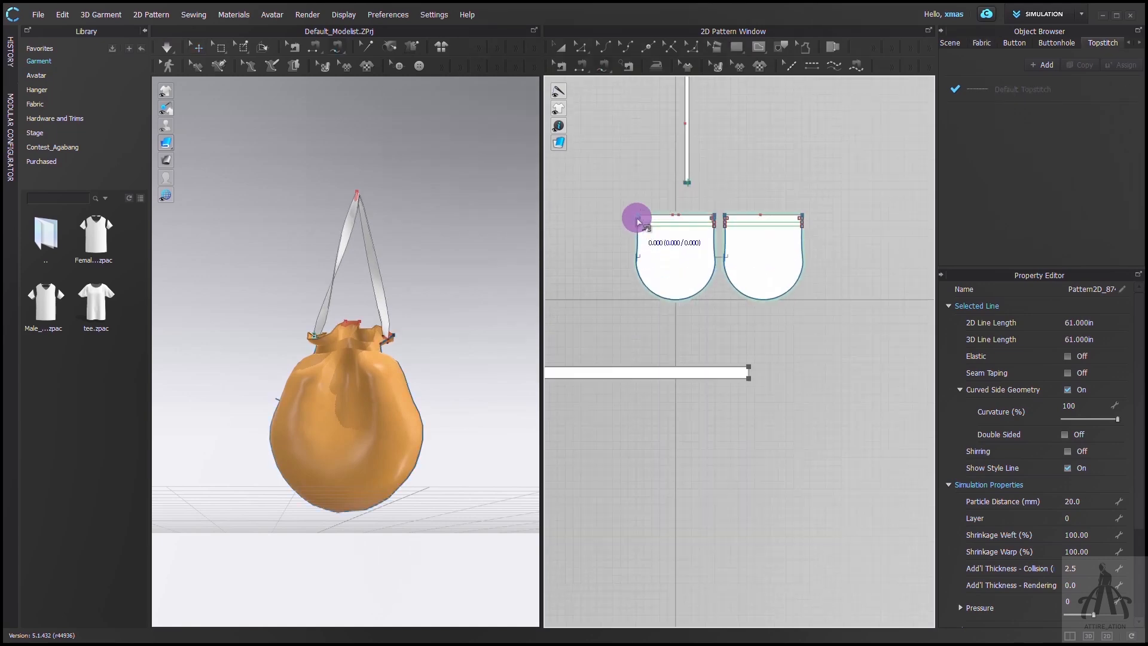
left_click(637, 222)
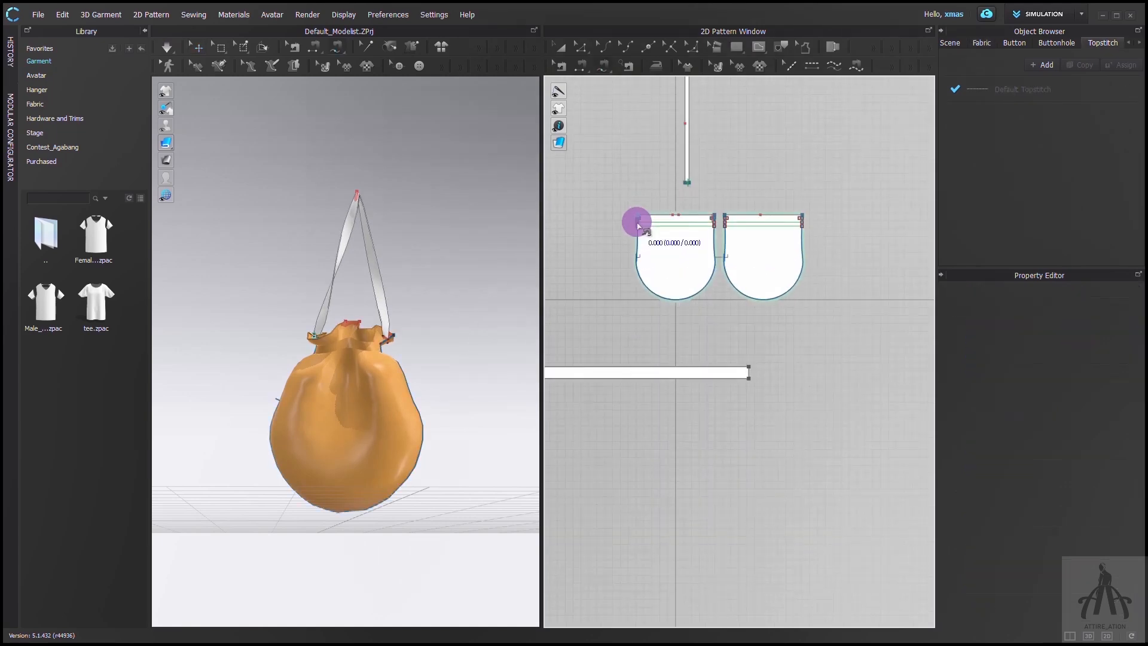
left_click(714, 215)
scroll(759, 366, "down", 2)
left_click(634, 367)
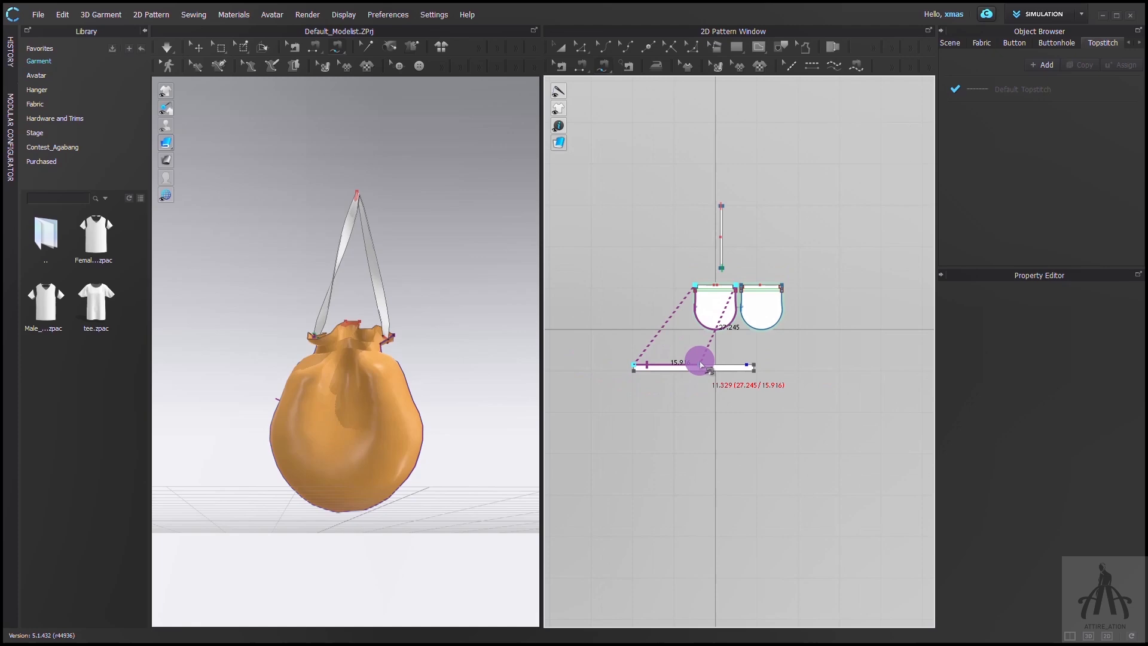
left_click(754, 366)
Simulate the sewn side strip on the pouch and strengthen it.
key("a")
left_click(691, 325)
key("space")
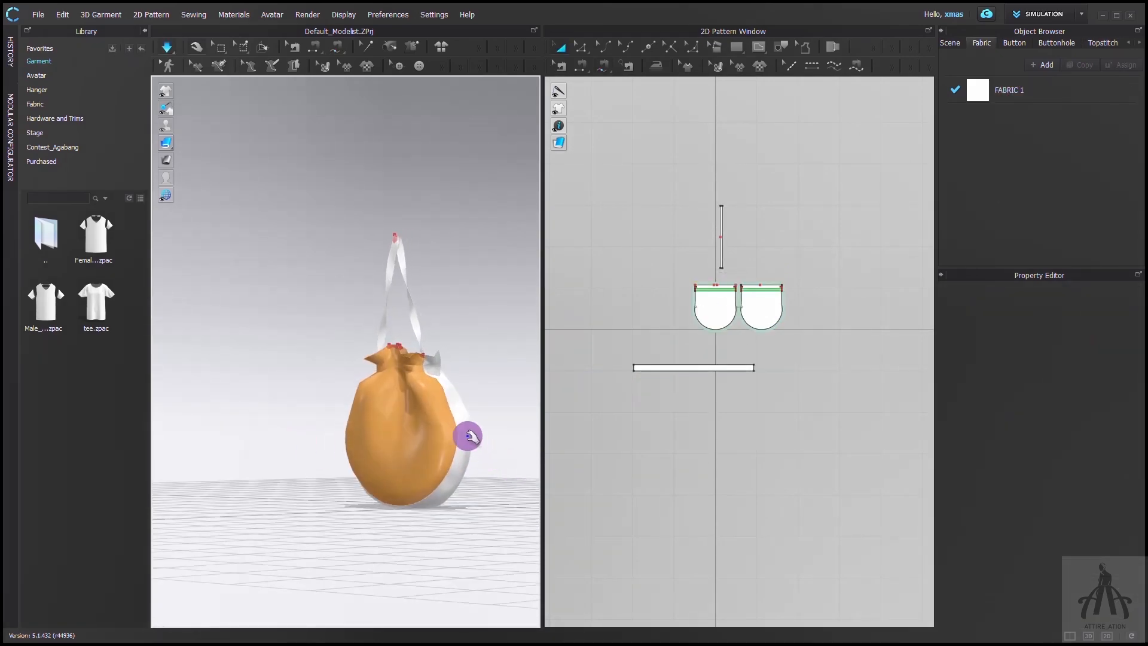
right_click(467, 435)
left_click(564, 132)
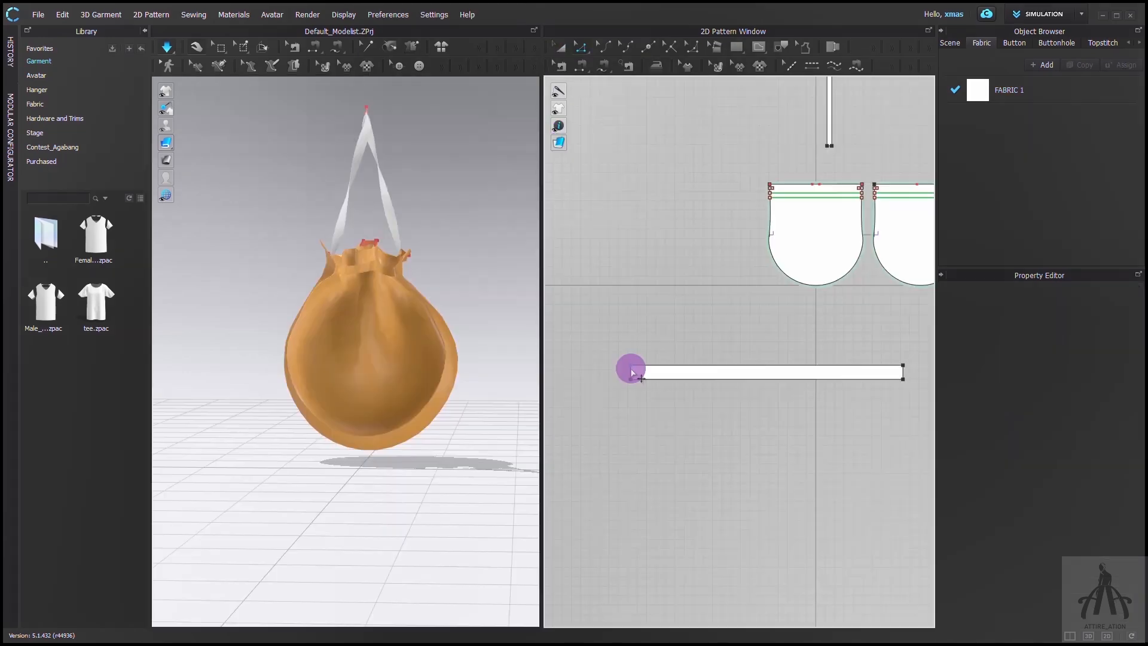
Extend one short end of the side strip outward by about 2.6 in and simulate the pouch.
left_click(631, 374)
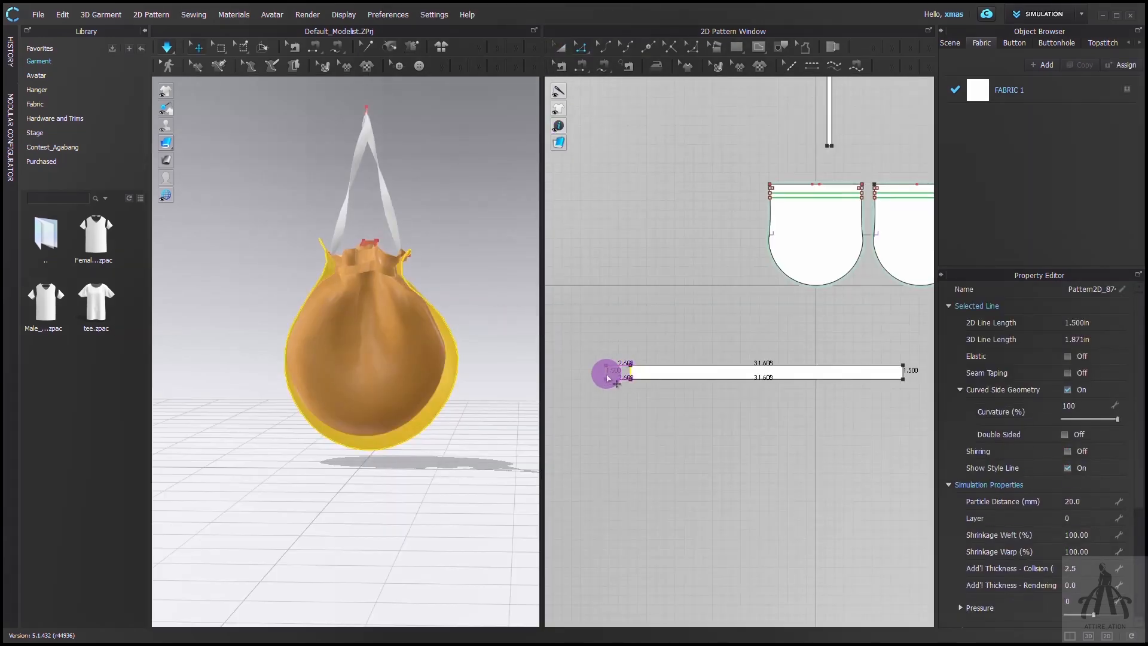
key("space")
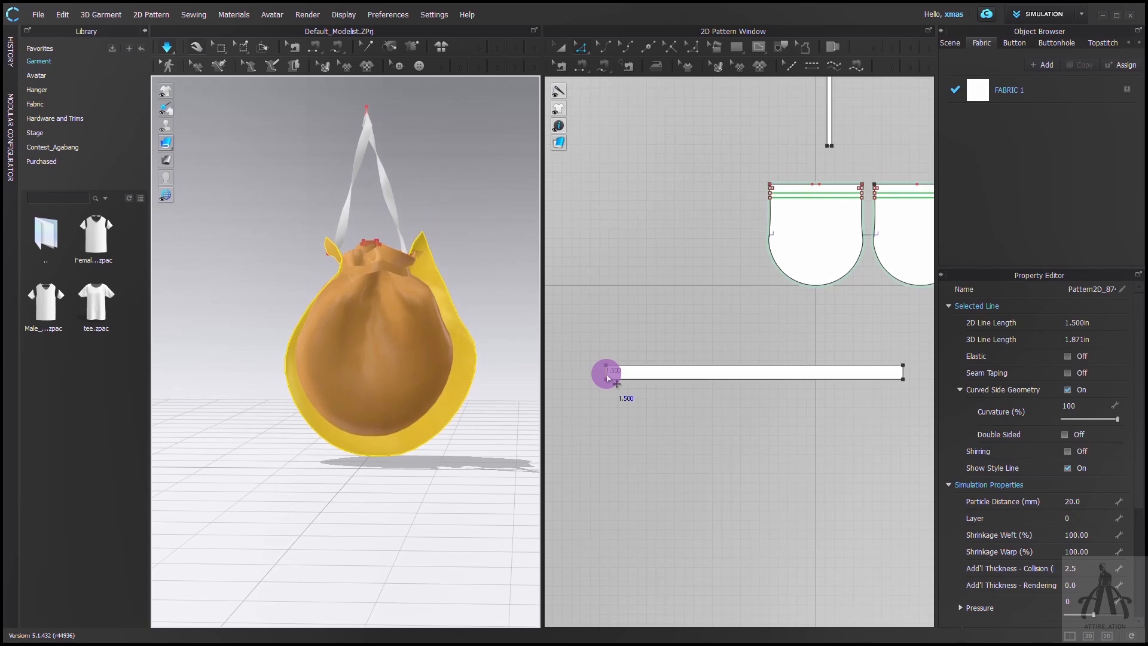
left_click(1052, 23)
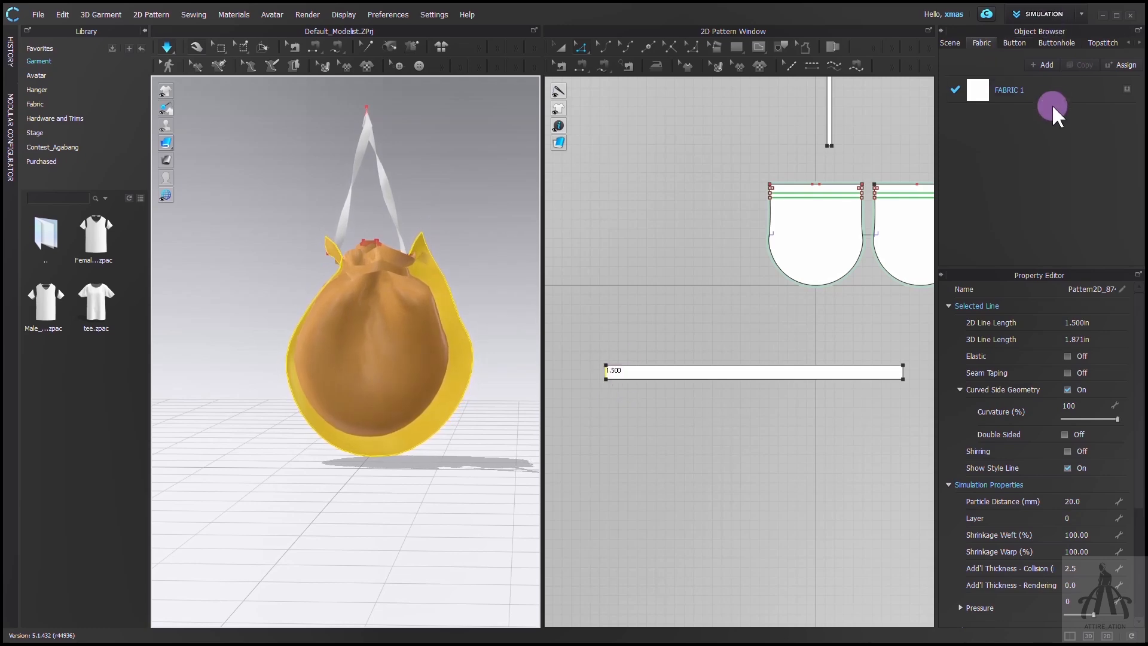
Duplicate the fabric, assign the copy to the side strip, and set its opacity to 0.
left_click(1085, 63)
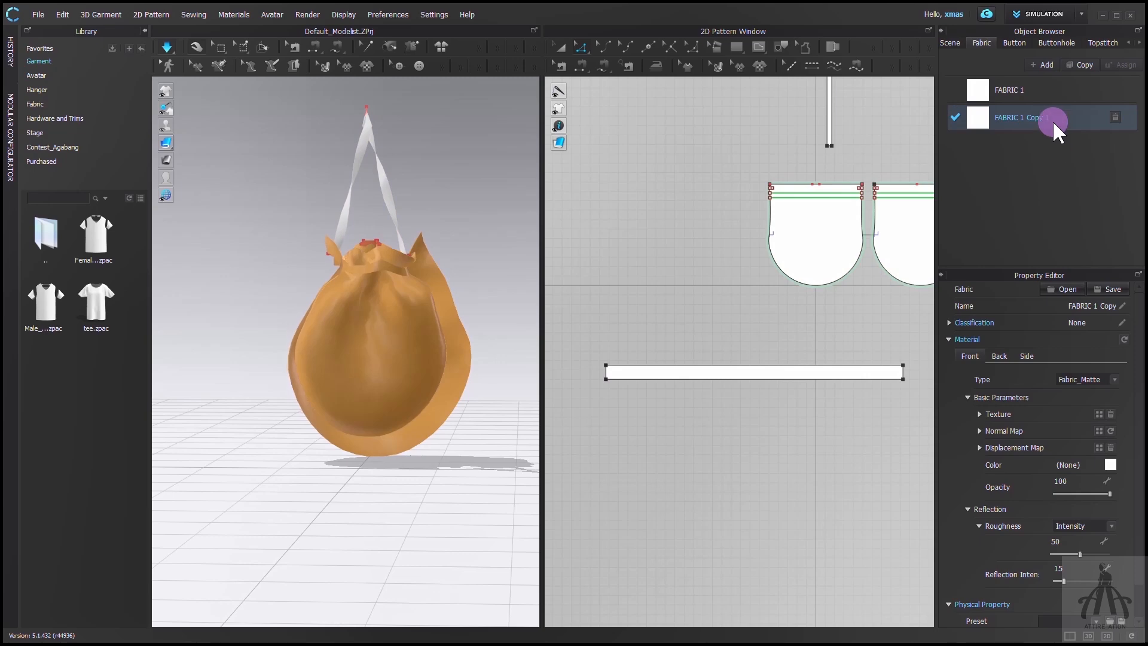
left_click_drag(1022, 118, 857, 375)
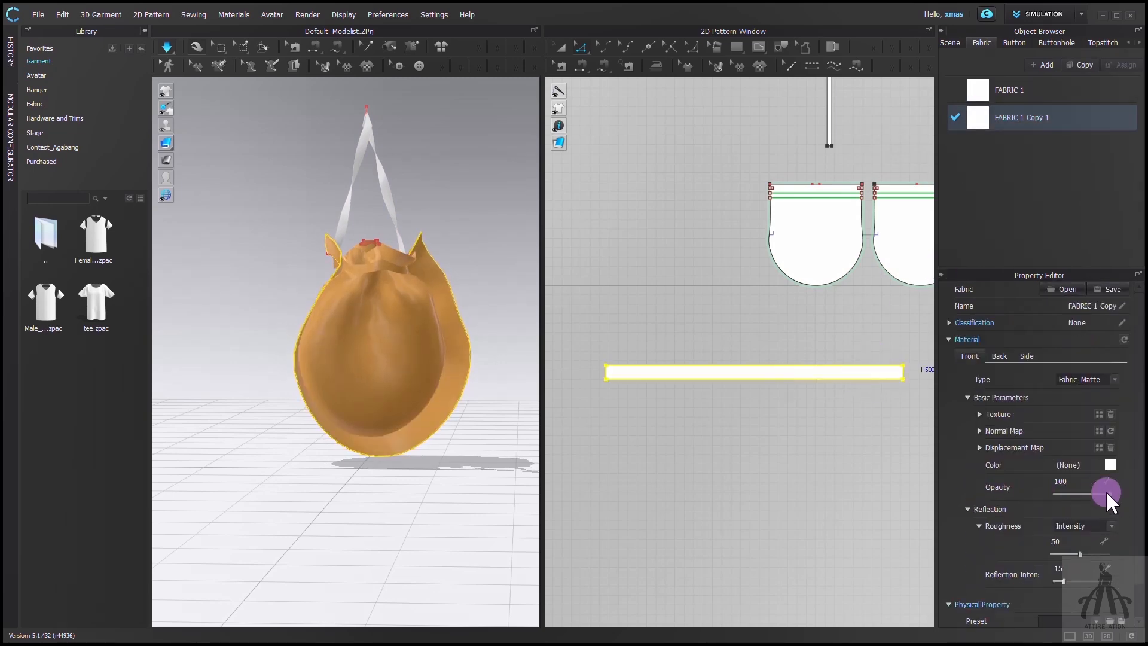
left_click_drag(1105, 491, 1009, 511)
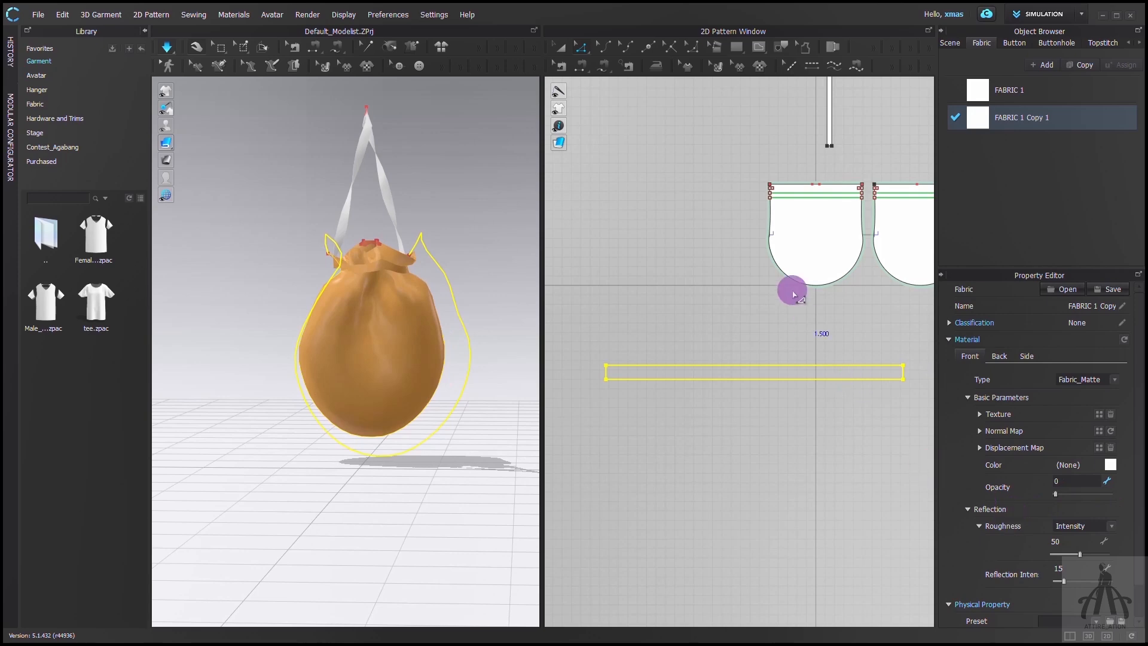
Place the Lace.png image as a graphic on the side strip.
left_click(754, 63)
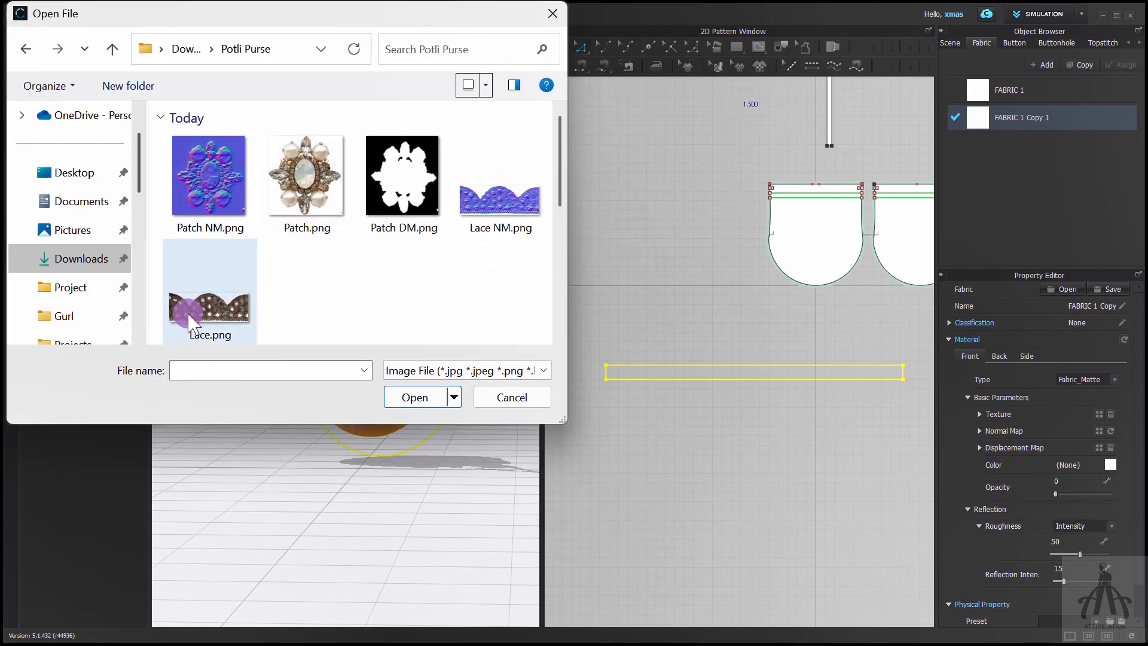
left_click(206, 284)
left_click(412, 395)
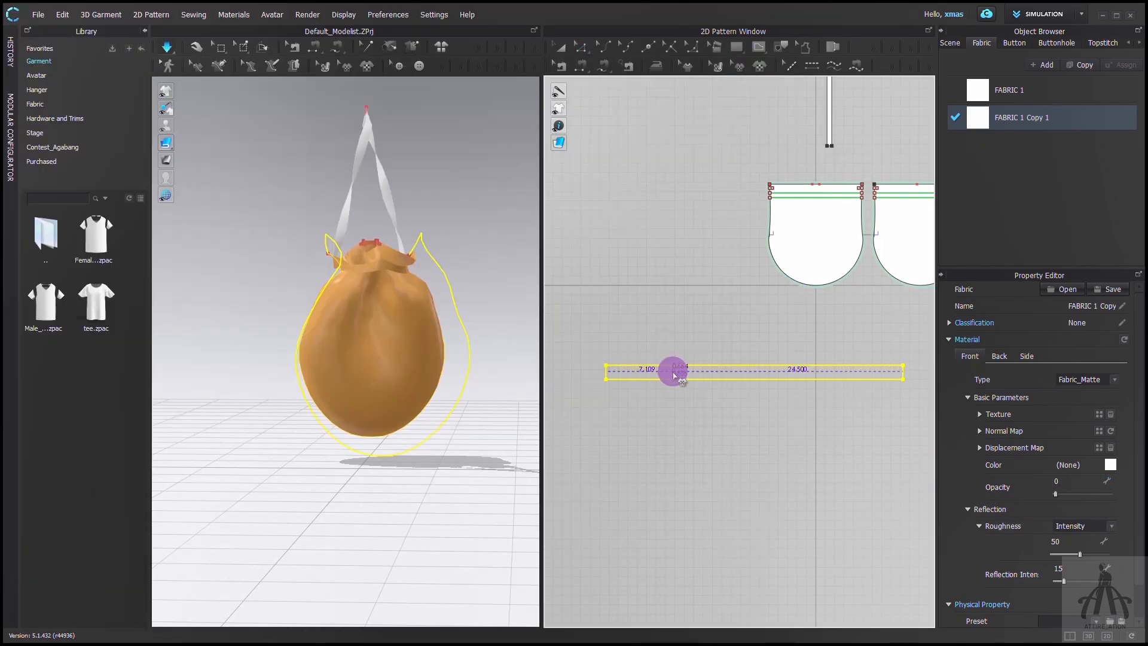
left_click(681, 380)
left_click(539, 417)
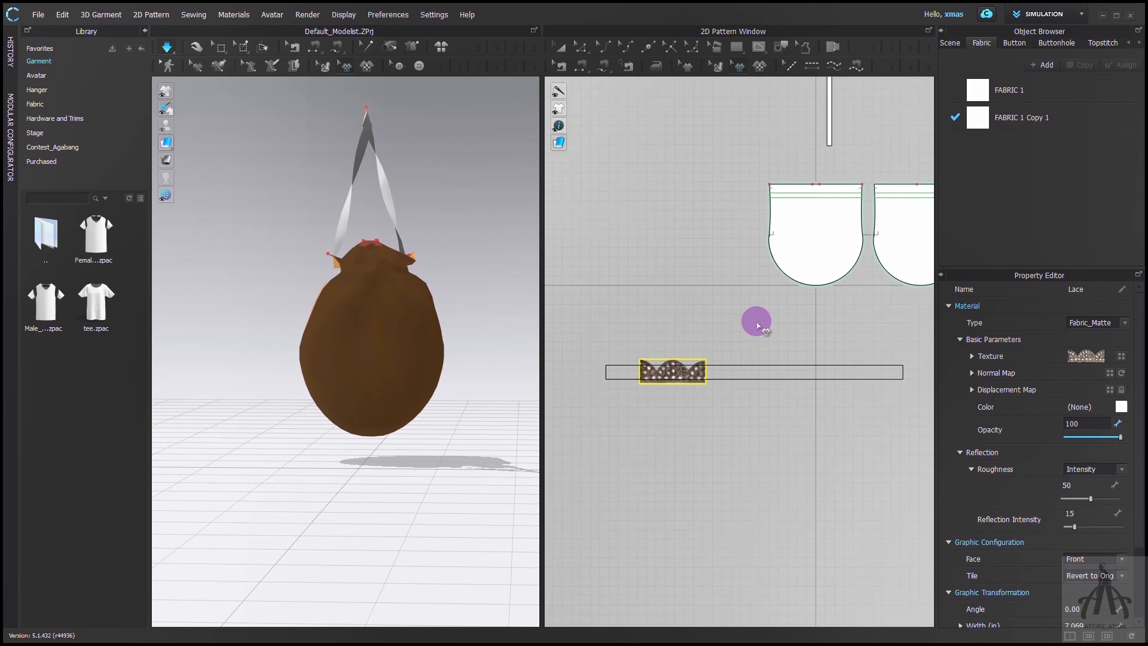
Load Lace NM.png as the normal map of the lace graphic.
left_click(1107, 370)
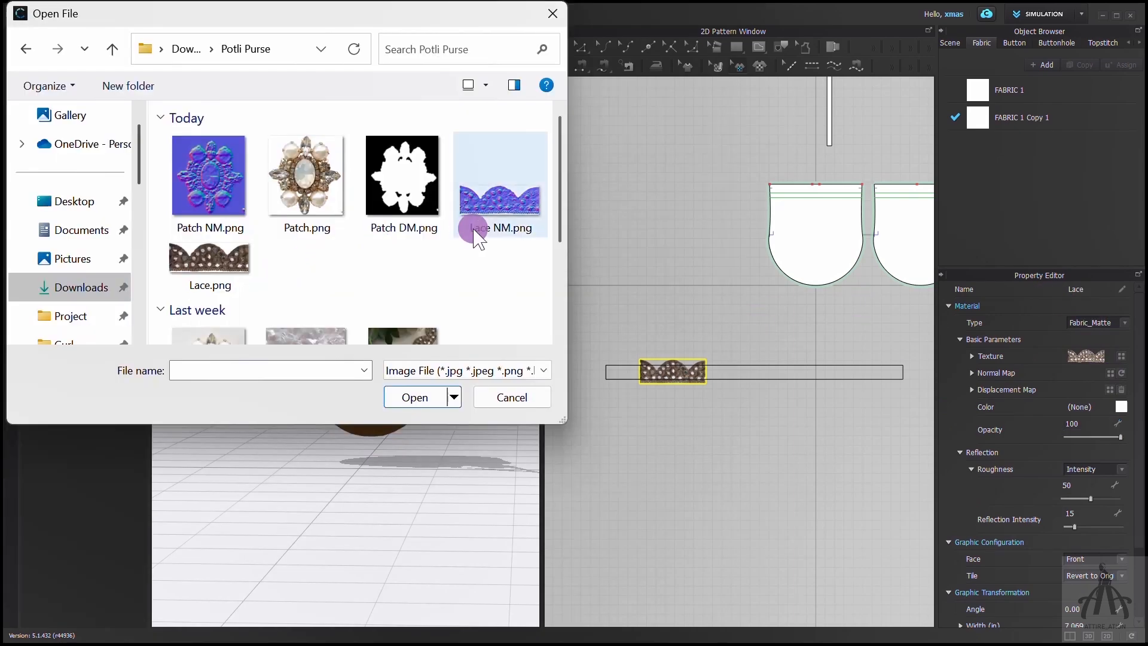
left_click(474, 235)
left_click(413, 395)
Tile the lace graphic along the X-axis so it repeats over the whole strip.
scroll(707, 367, "up", 3)
right_click(707, 367)
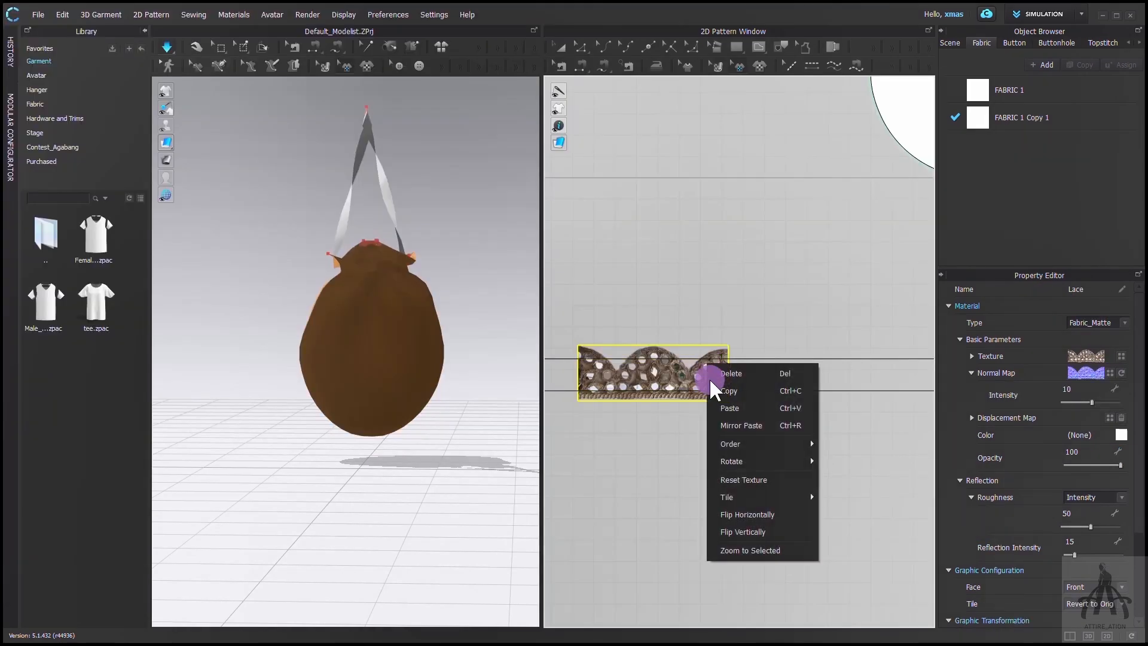
mouse_move(798, 501)
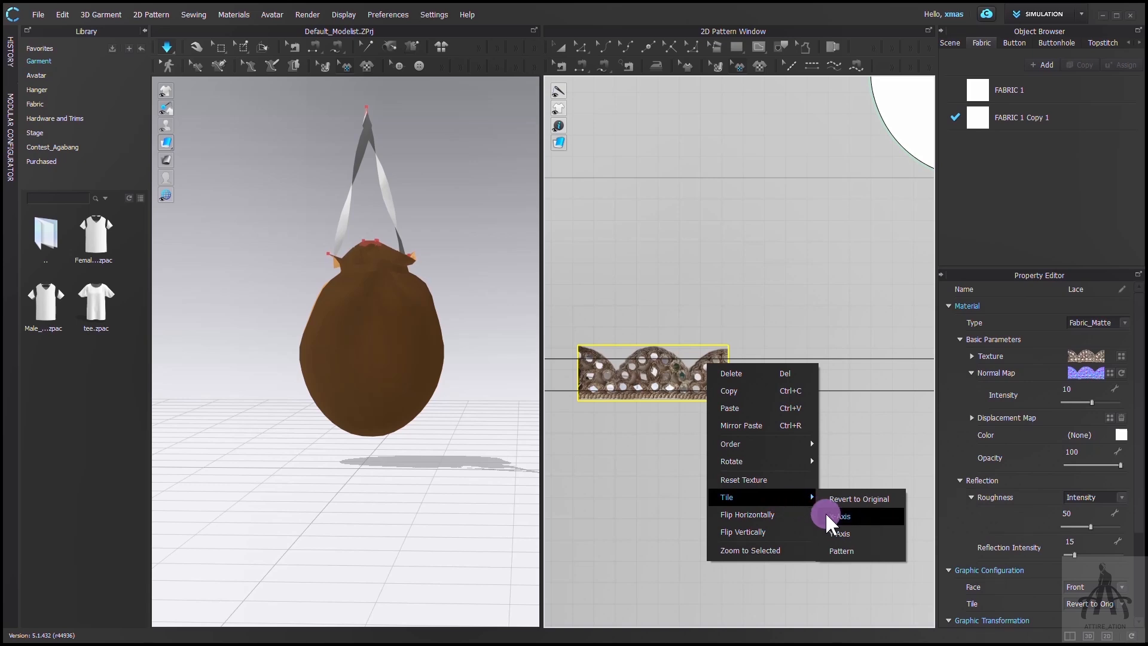
left_click(827, 514)
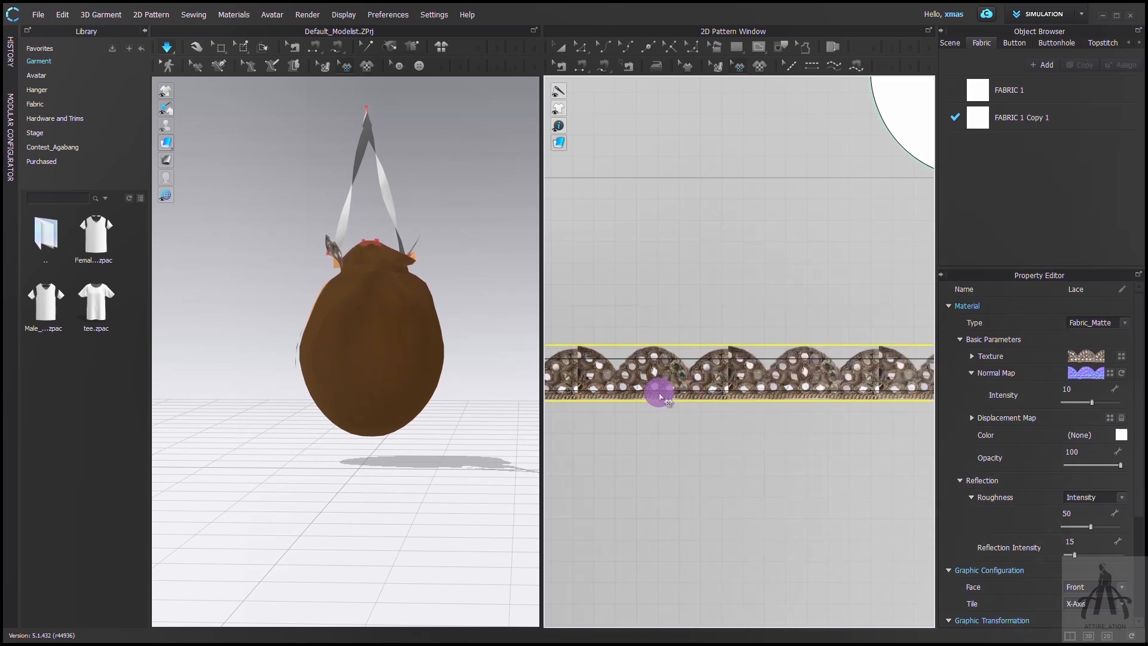
scroll(660, 396, "down", 3)
scroll(676, 389, "down", 2)
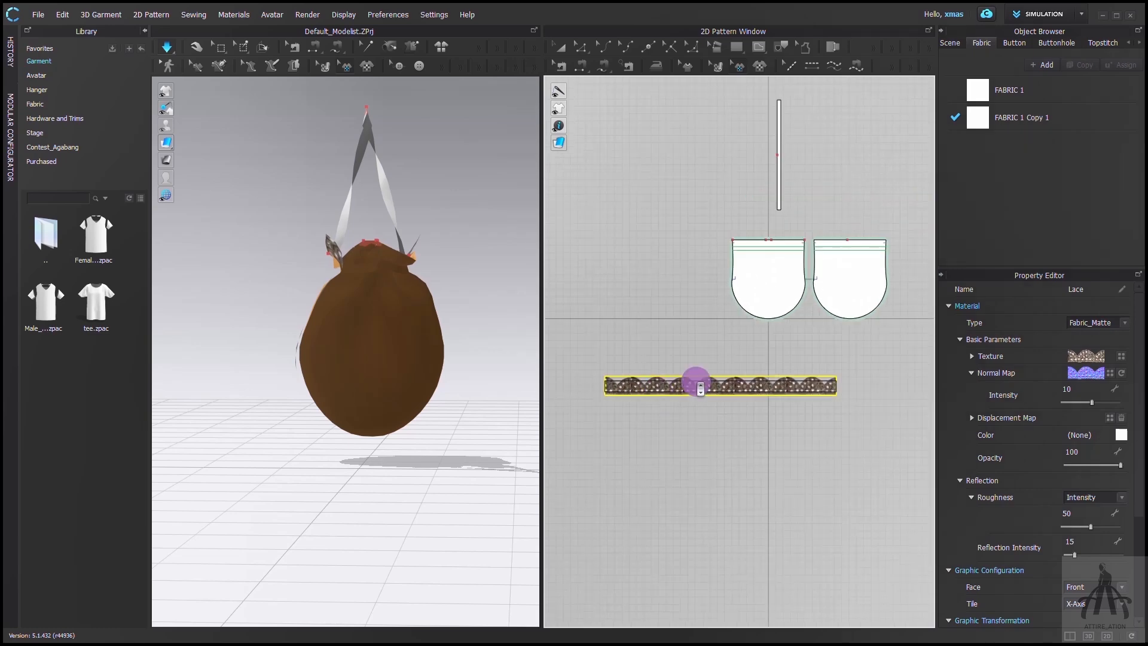
scroll(763, 366, "up", 3)
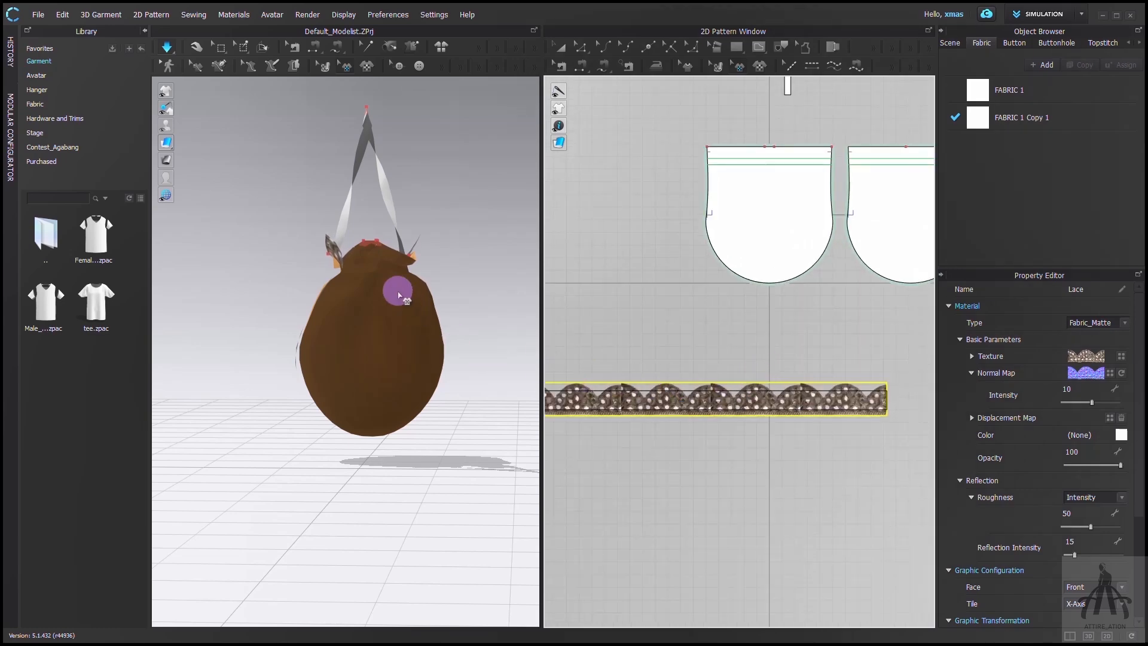
Flip the tiled lace vertically and scale it to about 1.58 in high so the scallops fit the strip.
right_click_drag(341, 318, 584, 305)
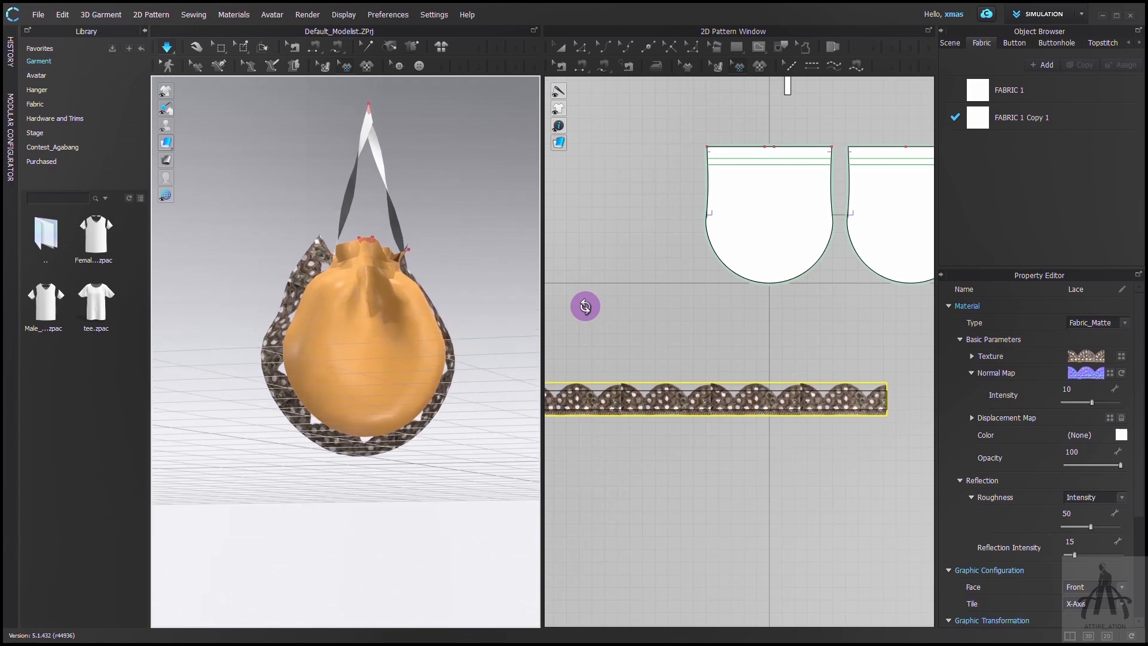
right_click(663, 411)
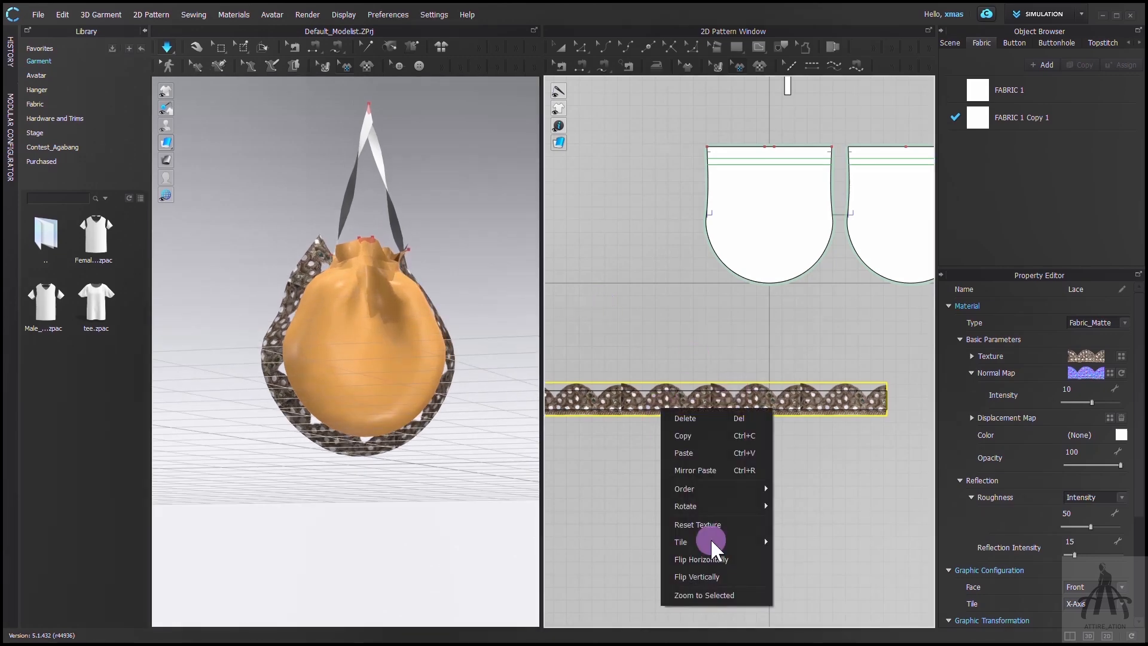
left_click(735, 575)
scroll(721, 377, "up", 3)
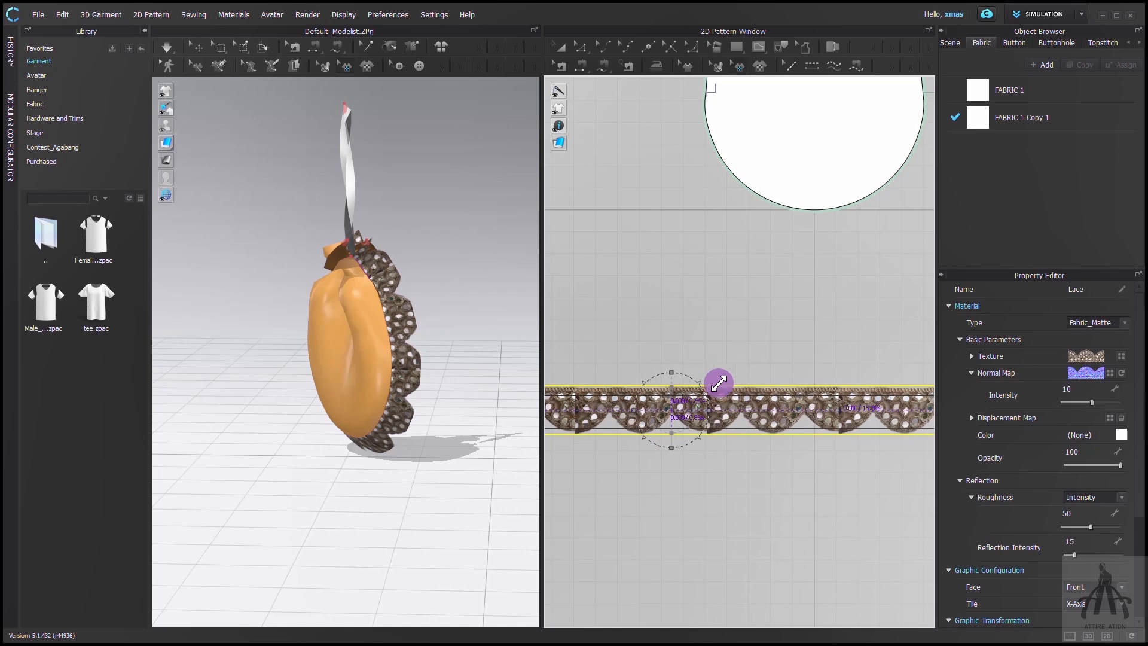
left_click_drag(707, 399, 778, 408)
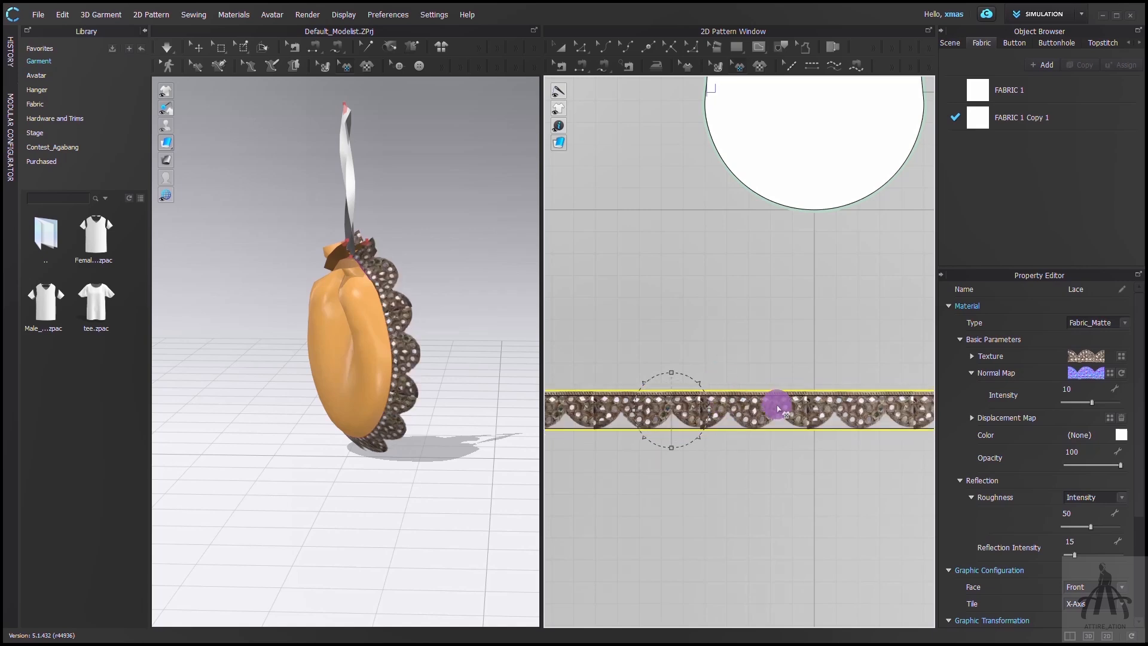
left_click_drag(695, 386, 720, 414)
scroll(815, 402, "up", 5)
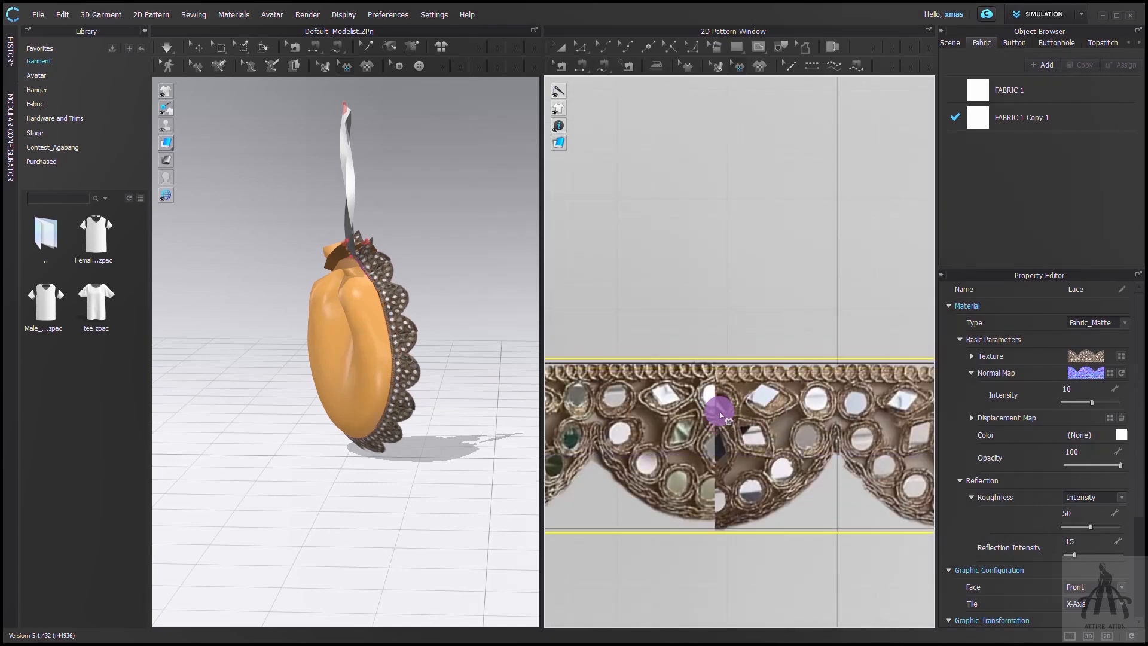
scroll(720, 413, "down", 3)
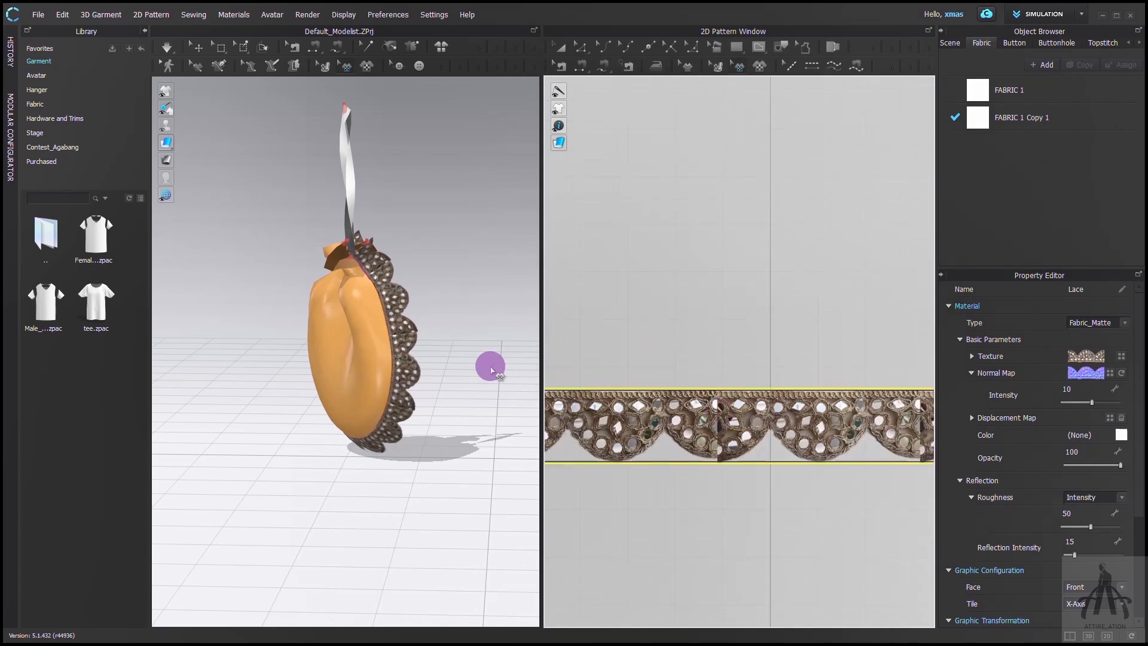
Set the lace strip's additional rendering thickness to 1.0.
scroll(758, 410, "down", 6)
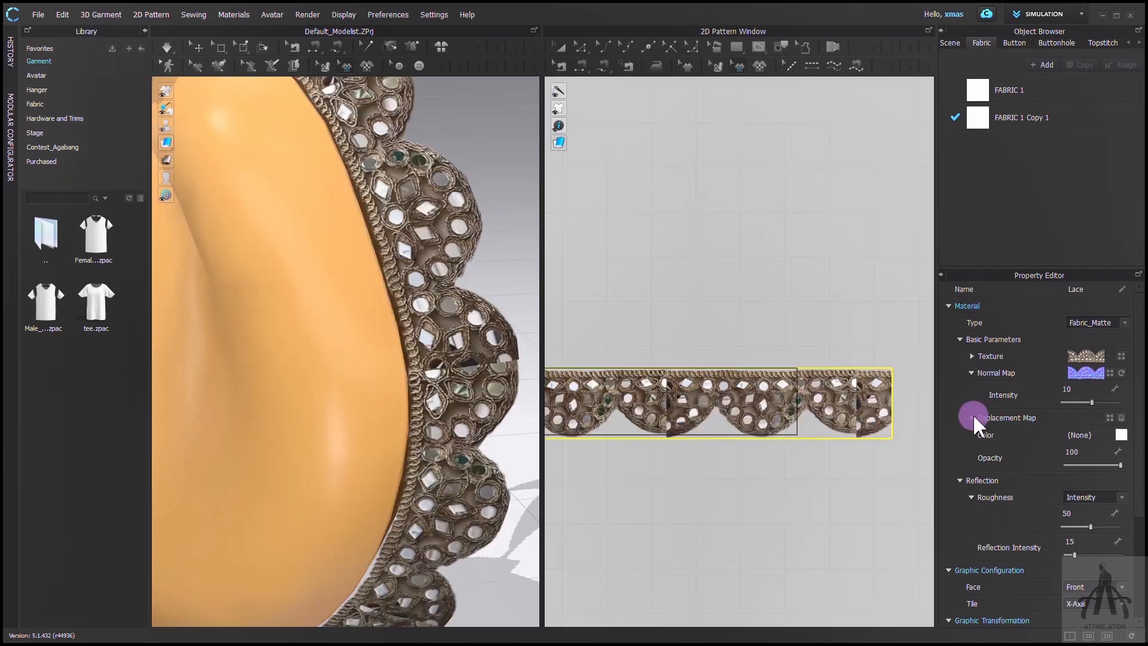
left_click(971, 417)
scroll(995, 482, "down", 5)
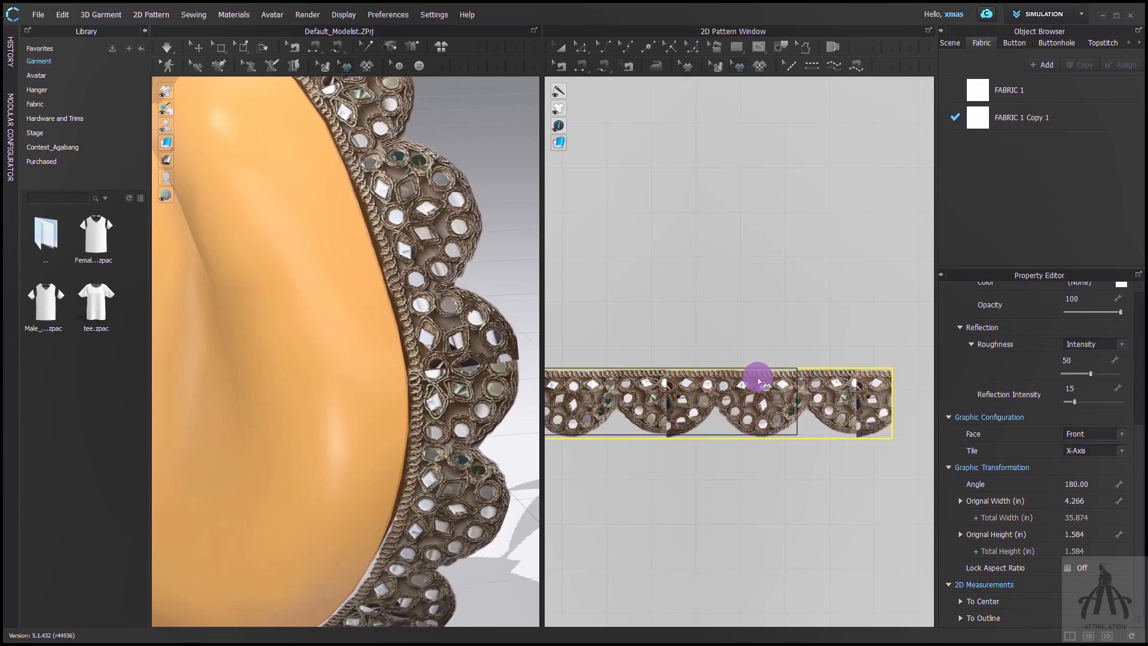
left_click(767, 394)
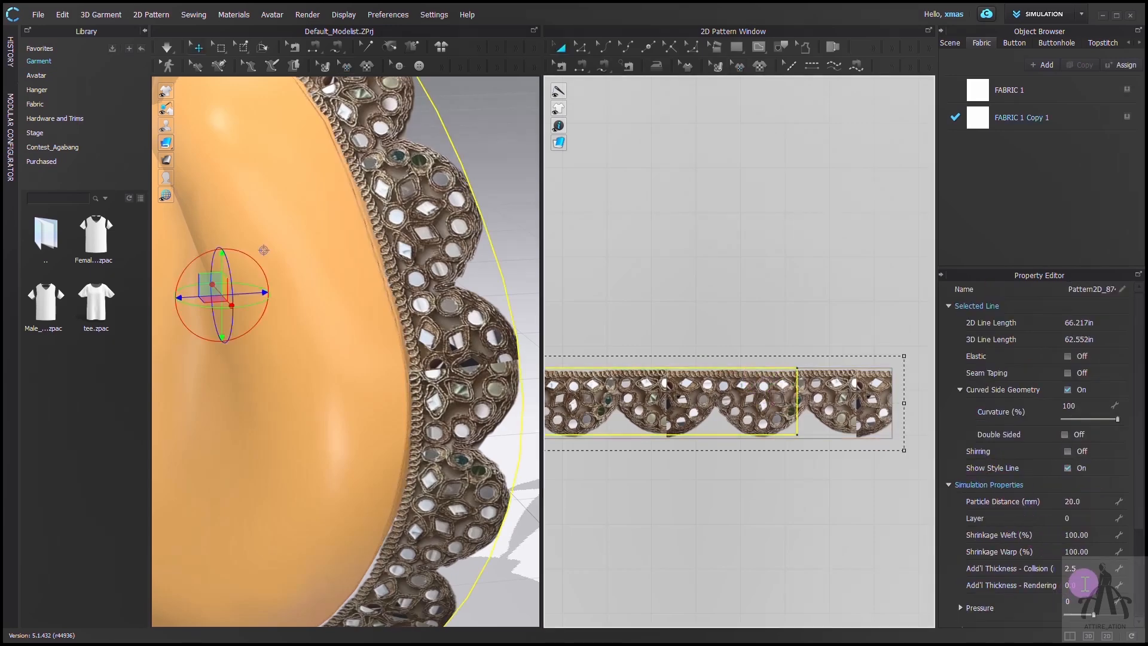
left_click(1084, 584)
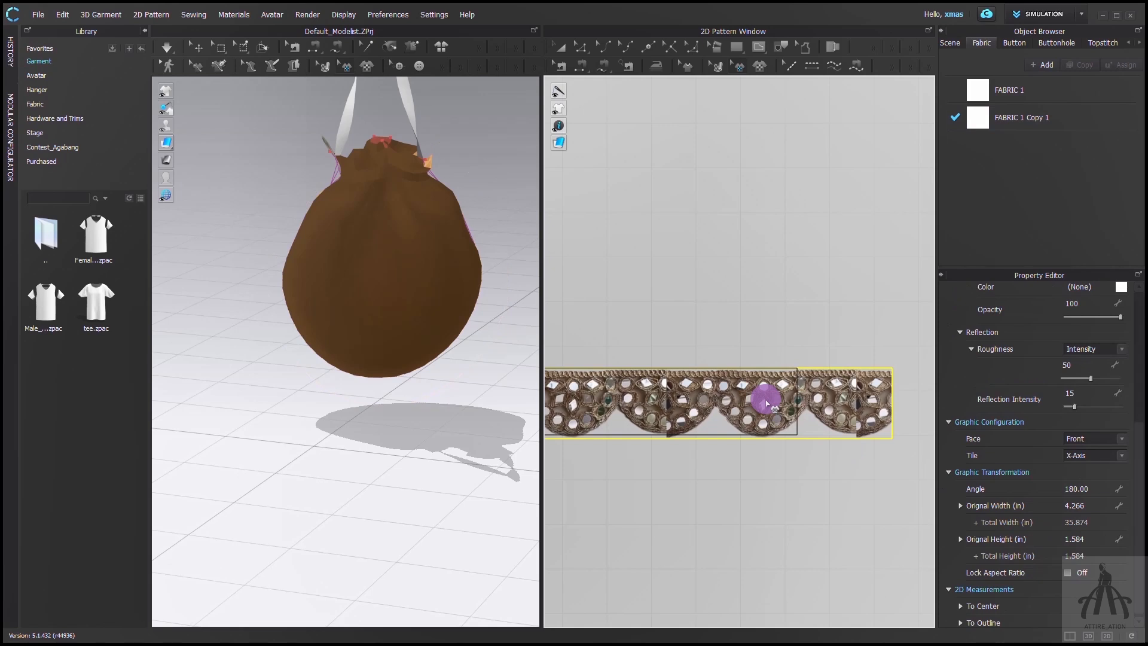
Apply the lace graphic to both faces of the strip.
scroll(1012, 540, "down", 1)
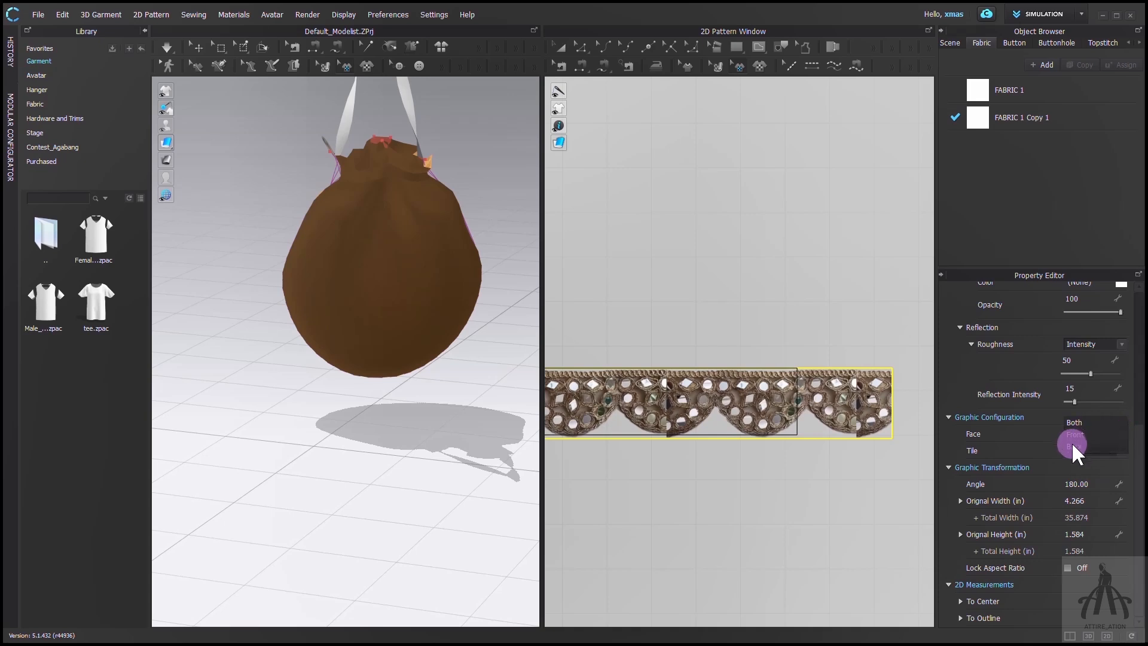
left_click(1083, 420)
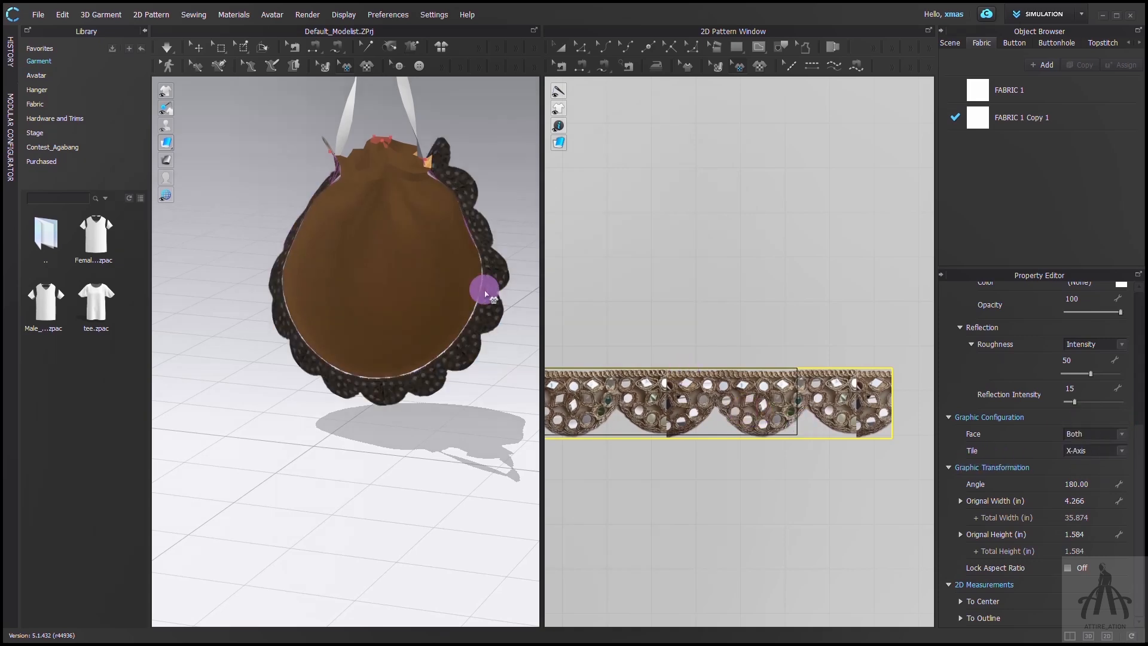
right_click_drag(405, 390, 473, 395)
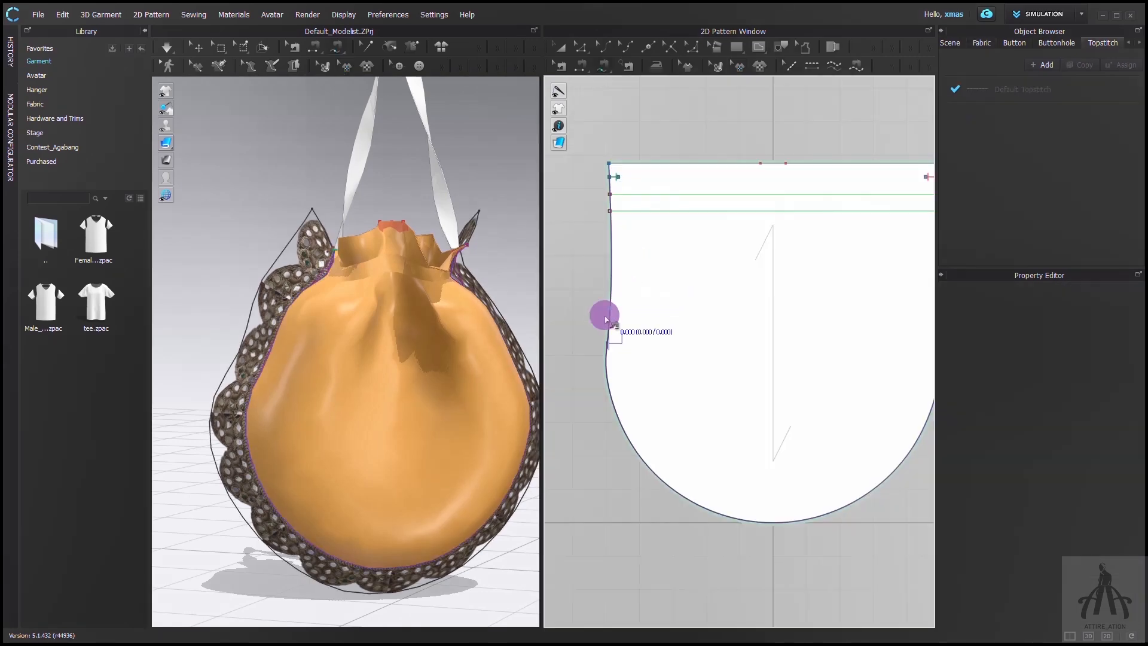
Shorten the lace seam on the first pouch piece by moving both ends from the upper corners down to the lower elastic line.
left_click(606, 277)
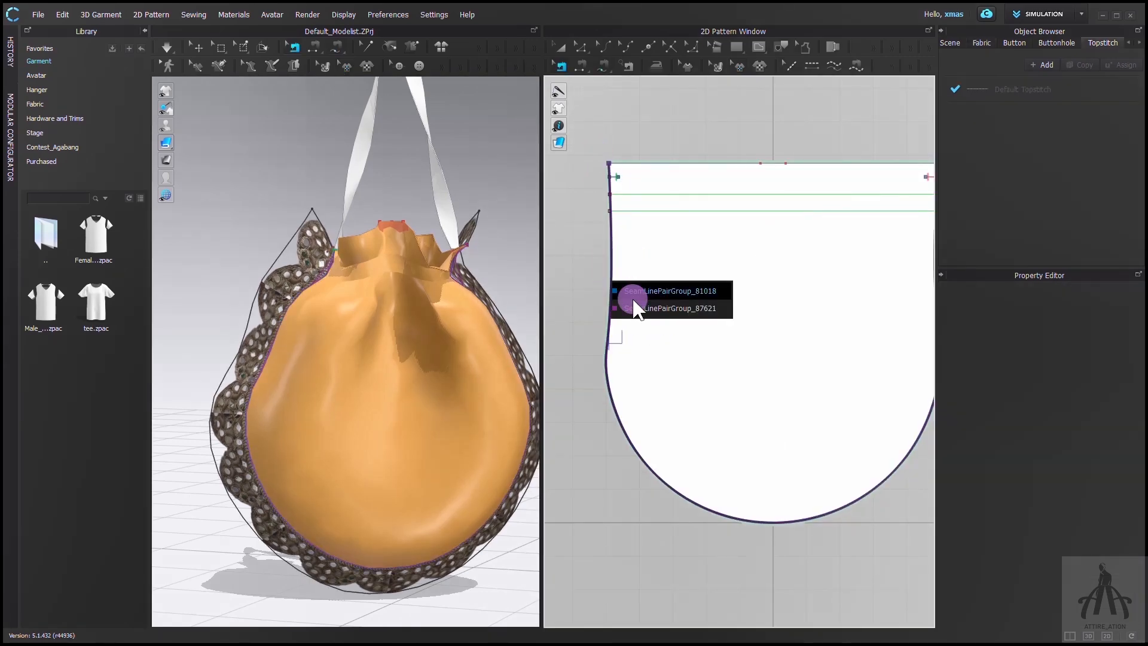
left_click(634, 306)
left_click(607, 164)
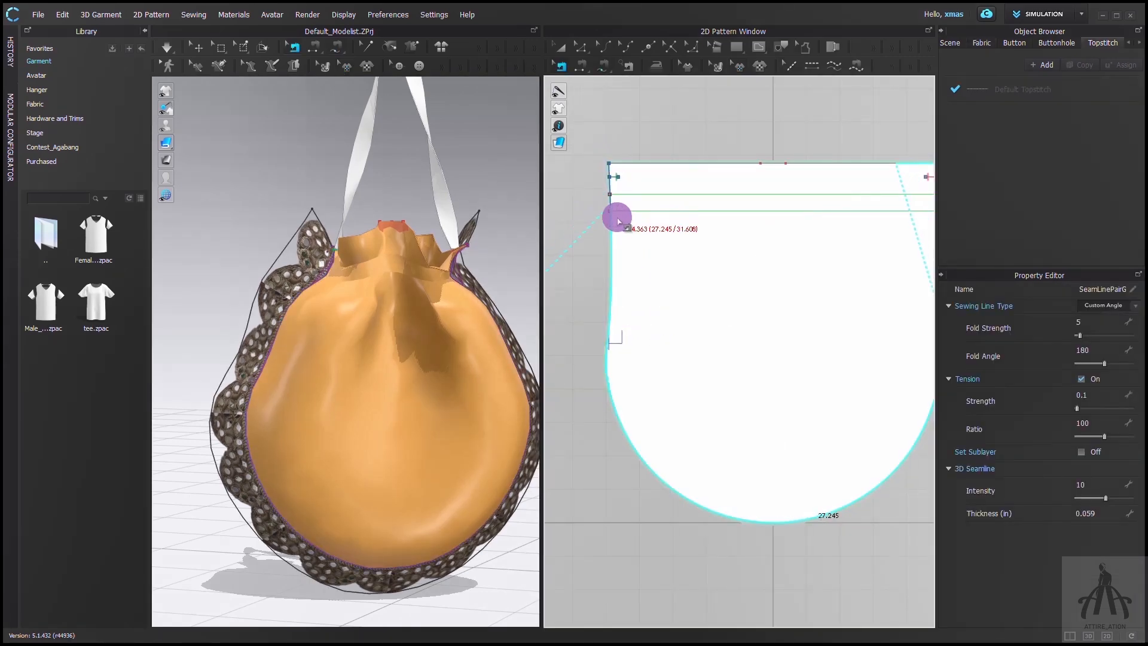
left_click(608, 211)
middle_click_drag(607, 244, 759, 231)
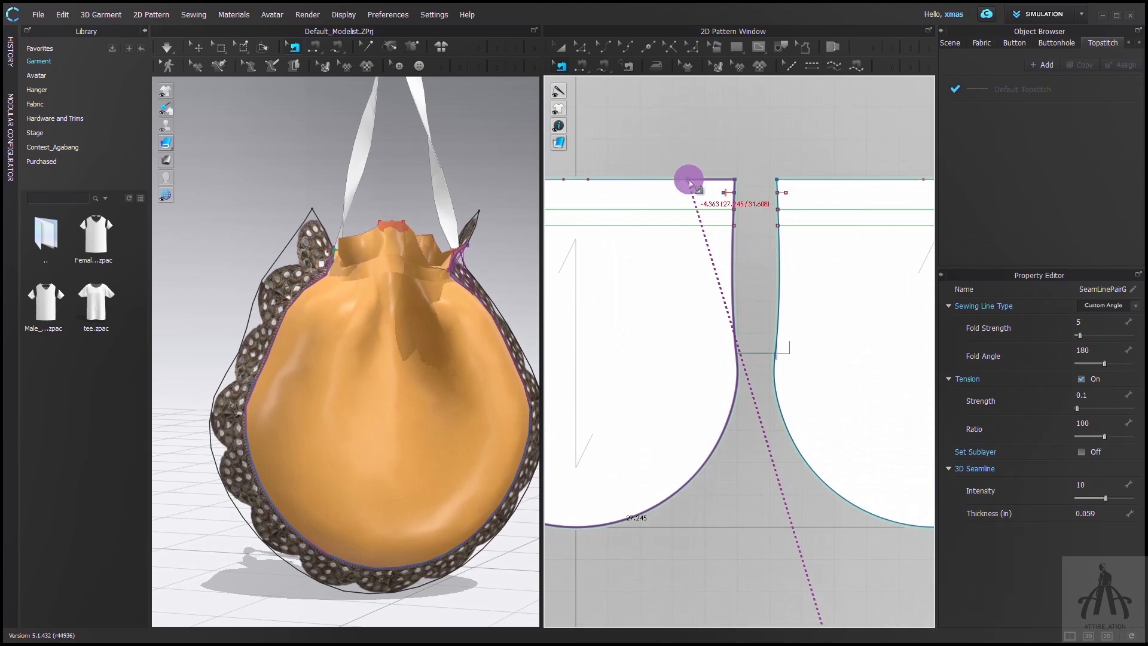
scroll(740, 251, "down", 6)
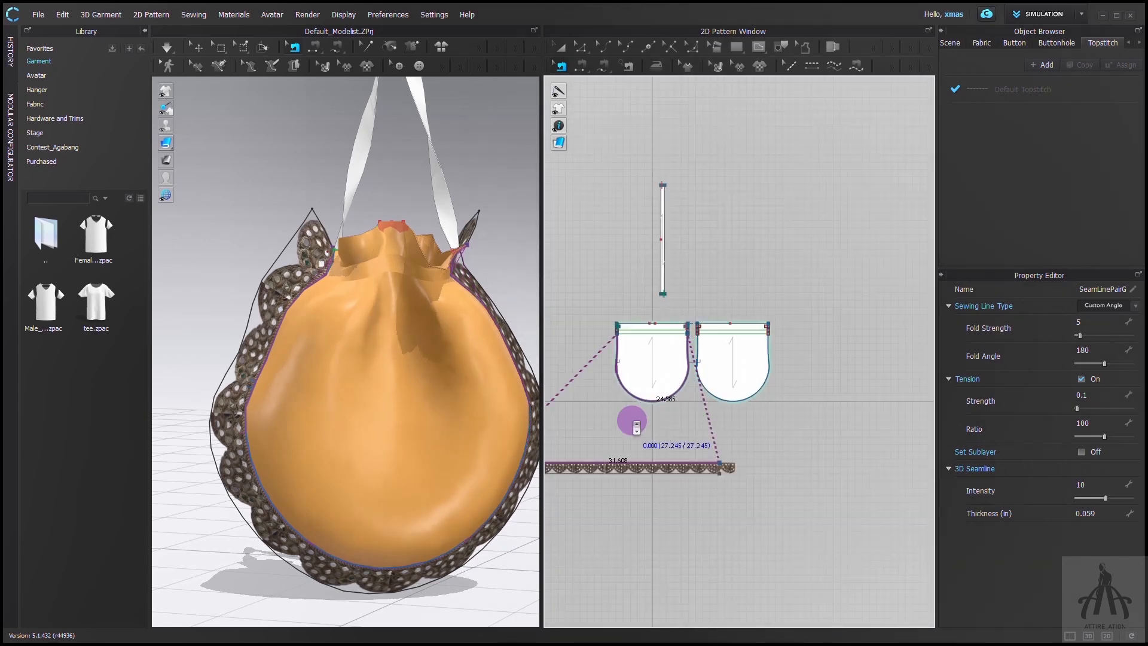
scroll(616, 484, "up", 8)
Shift the short ends of the lace strip to line up with the gaps between the scallops.
left_click(680, 446)
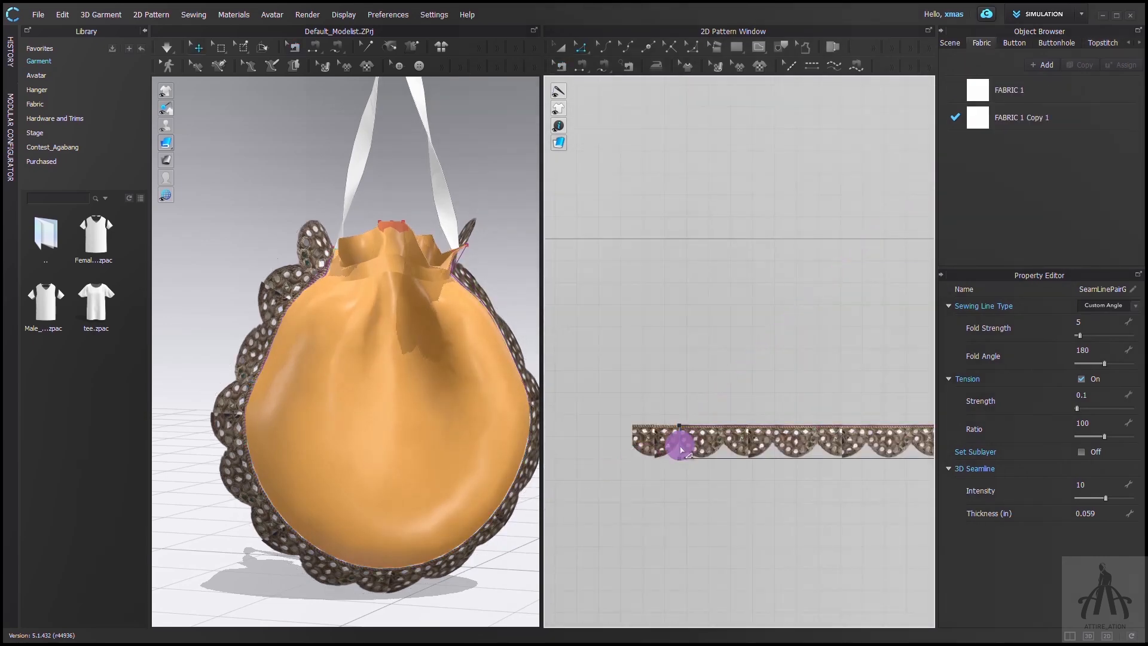
left_click(703, 452)
left_click_drag(717, 452, 722, 446)
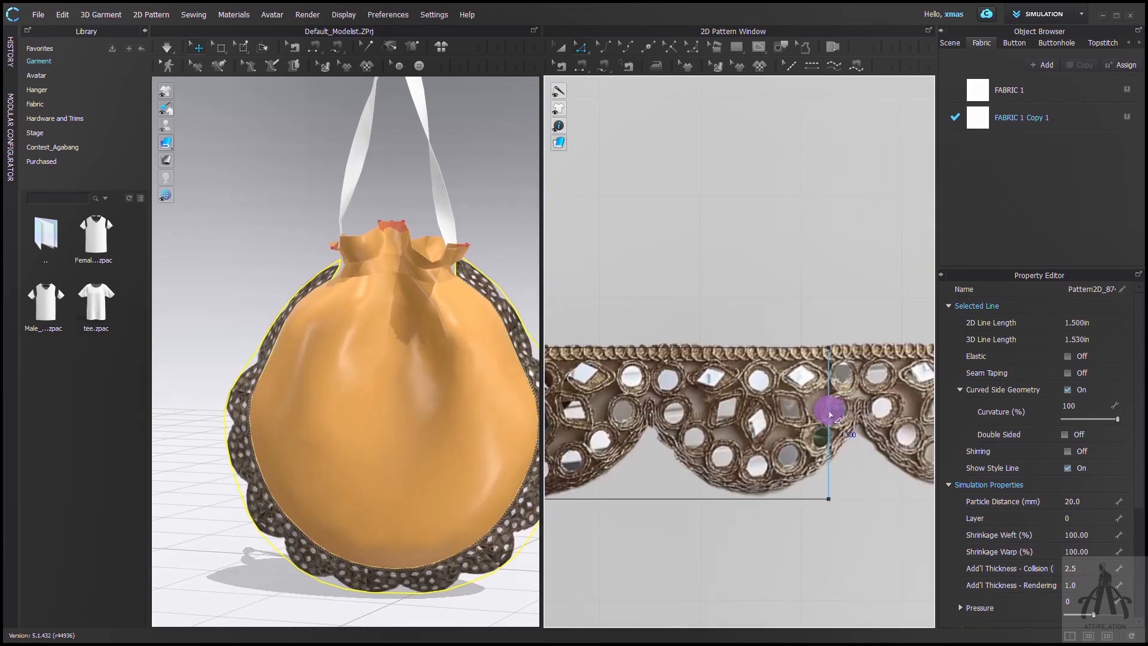
mouse_move(830, 414)
left_mouse_down()
mouse_move(861, 412)
mouse_move(844, 416)
left_mouse_up()
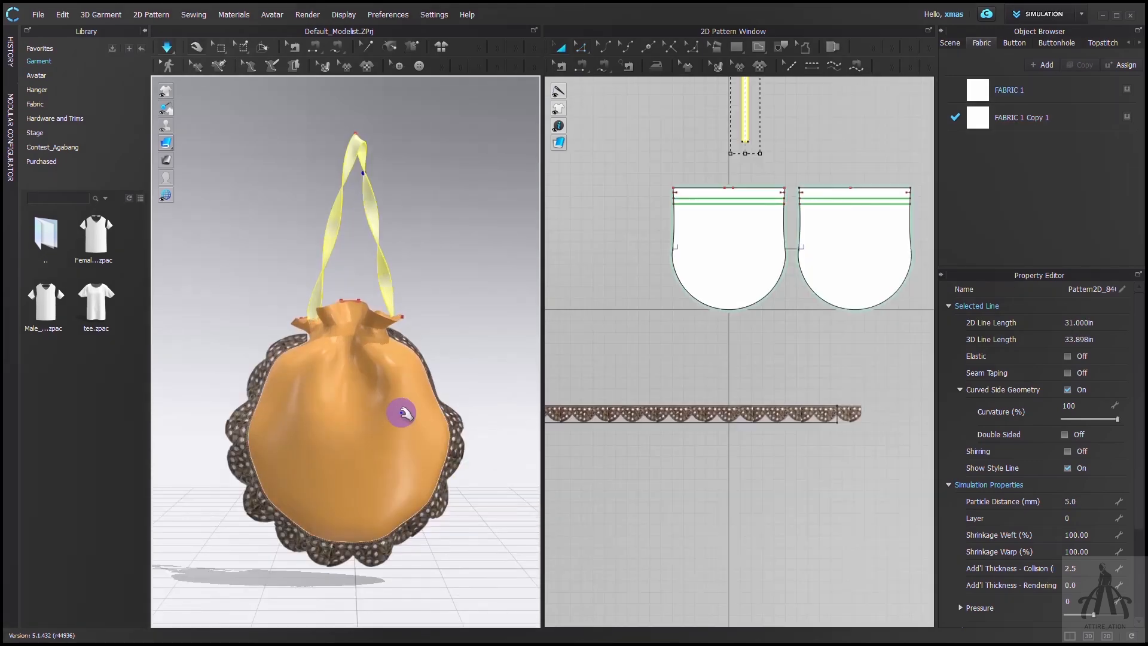
Solidify both pouch pieces together.
left_click(765, 251)
left_click(838, 251, "shift")
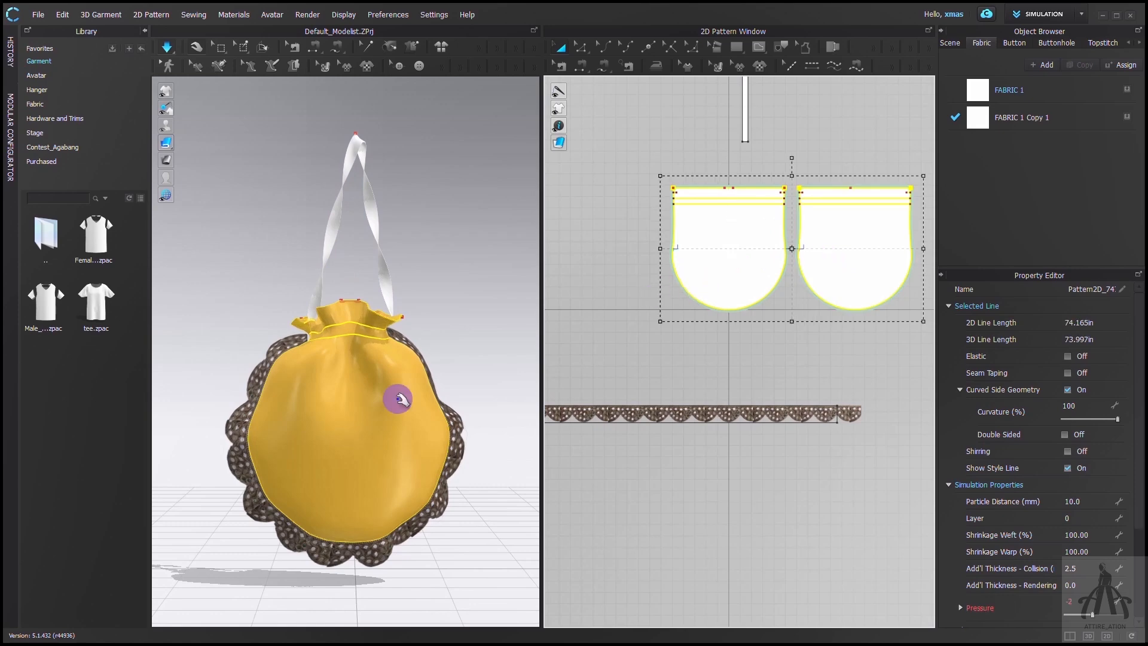
right_click(392, 407)
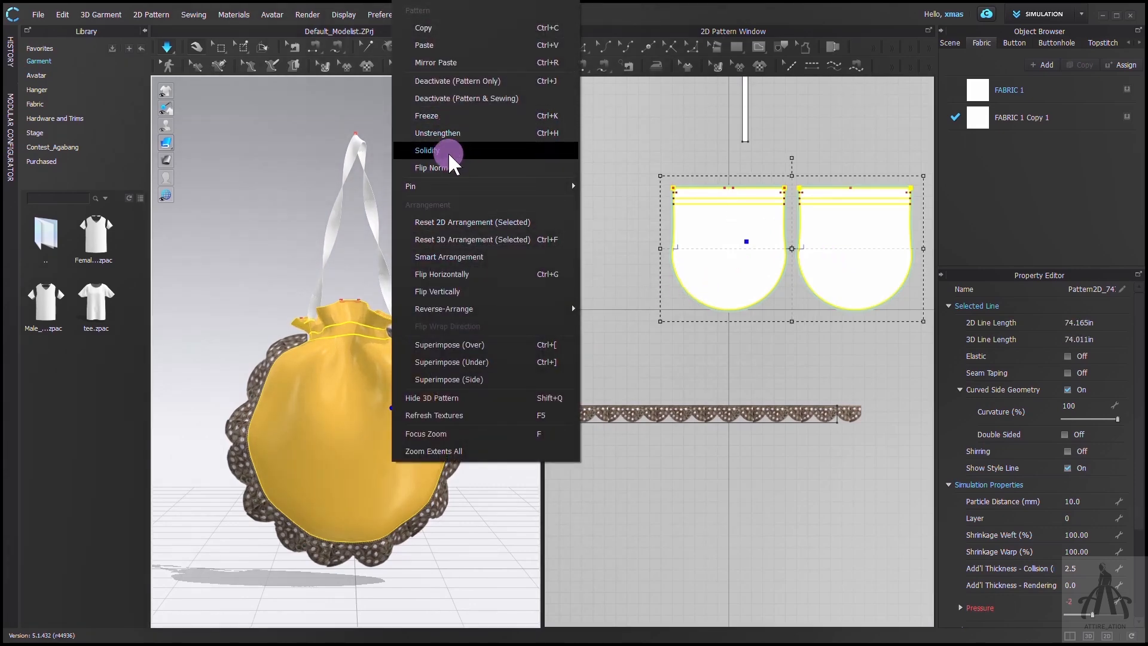
left_click(447, 151)
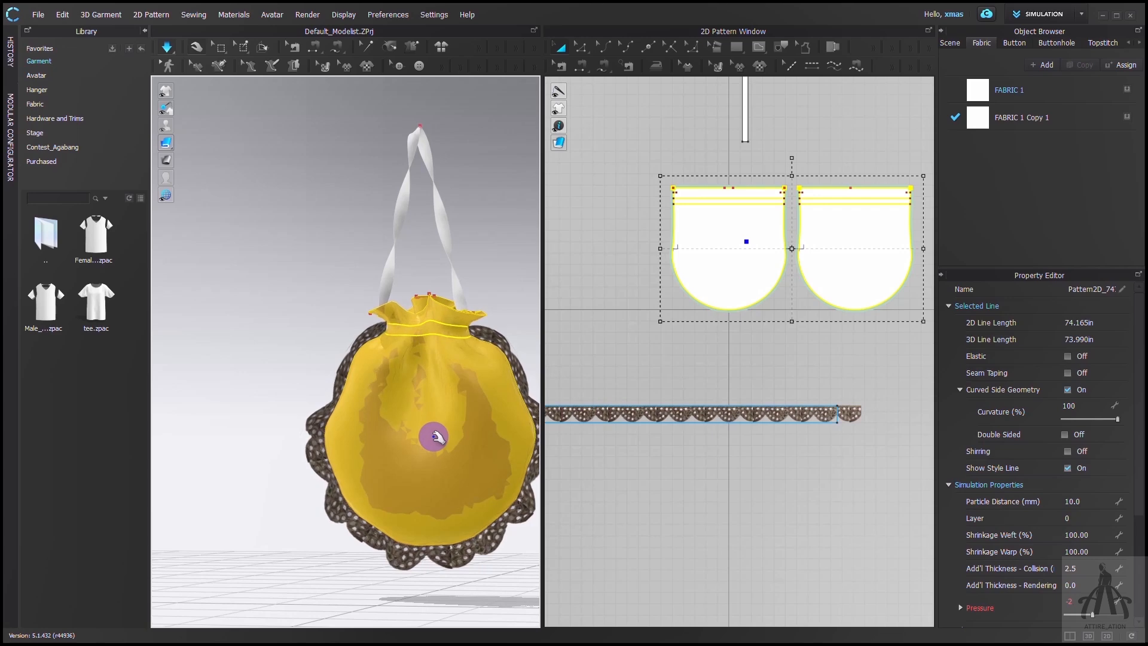
Add the Patch.png graphic to the upper part of the first pouch piece at its default size.
right_click(438, 437)
left_click(491, 138)
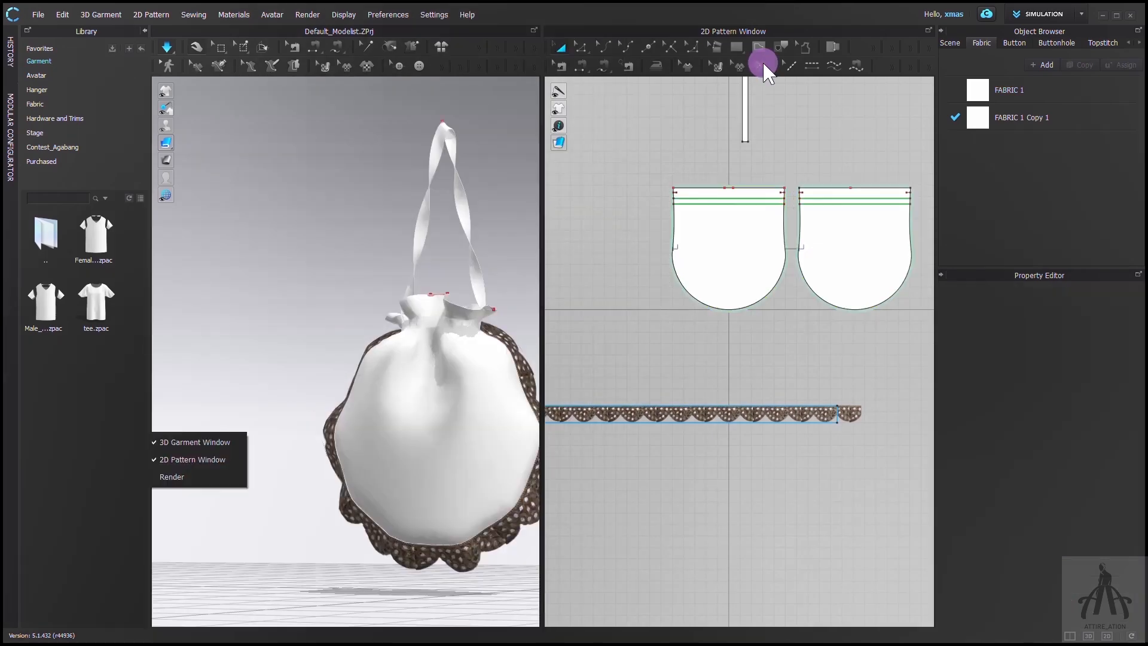
left_click(762, 64)
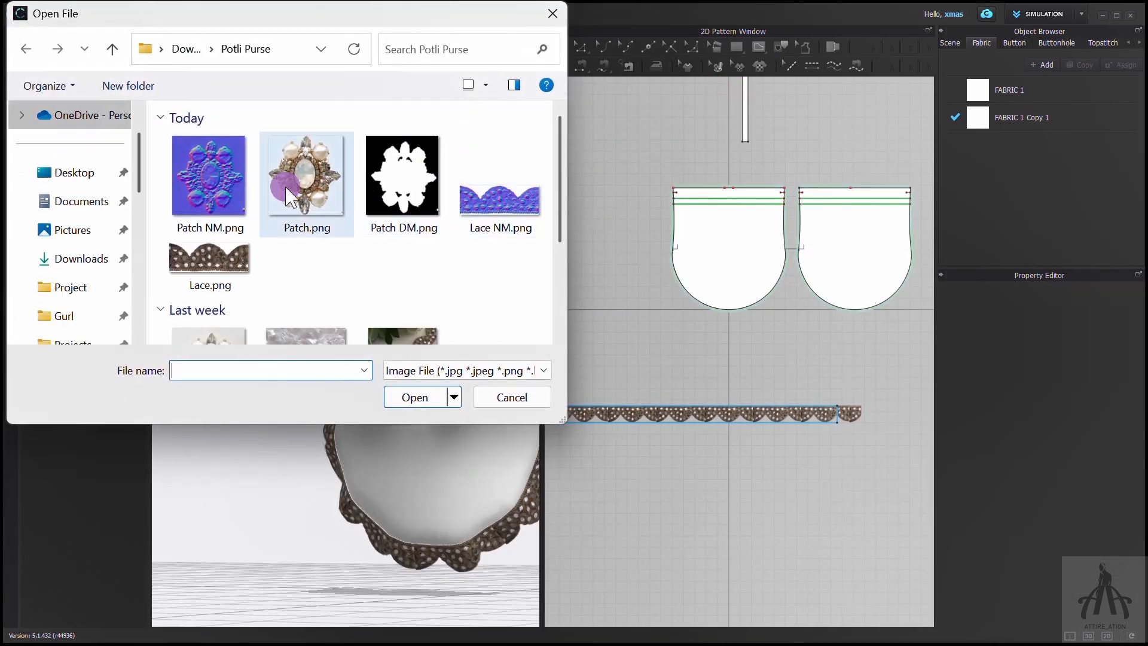
left_click(291, 198)
left_click(413, 397)
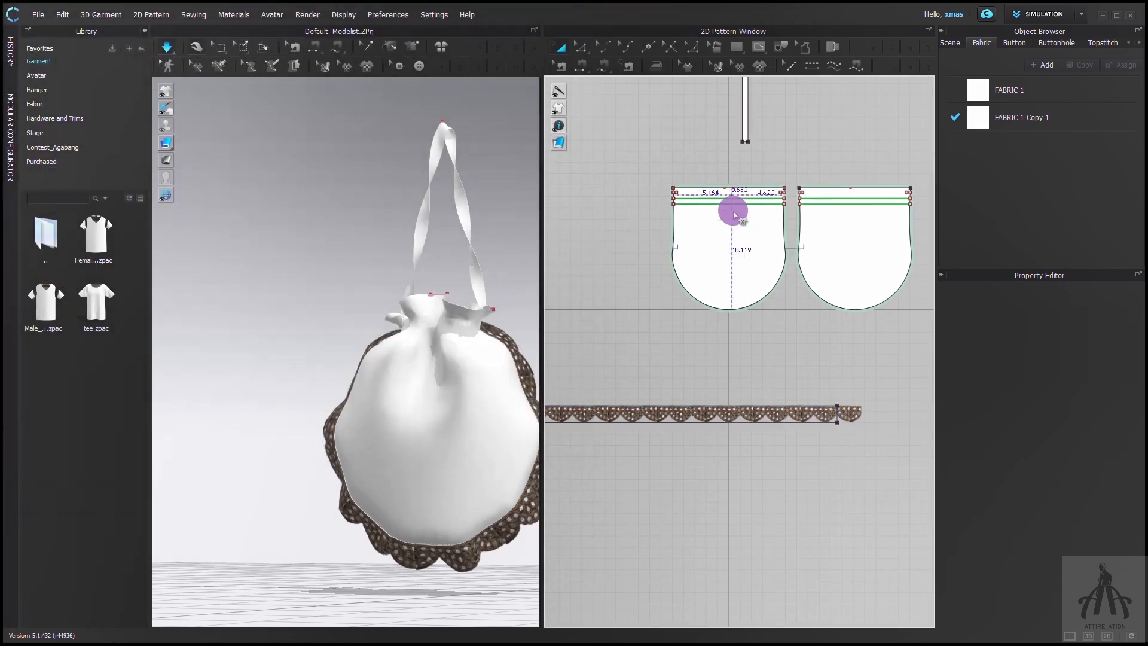
scroll(735, 214, "up", 5)
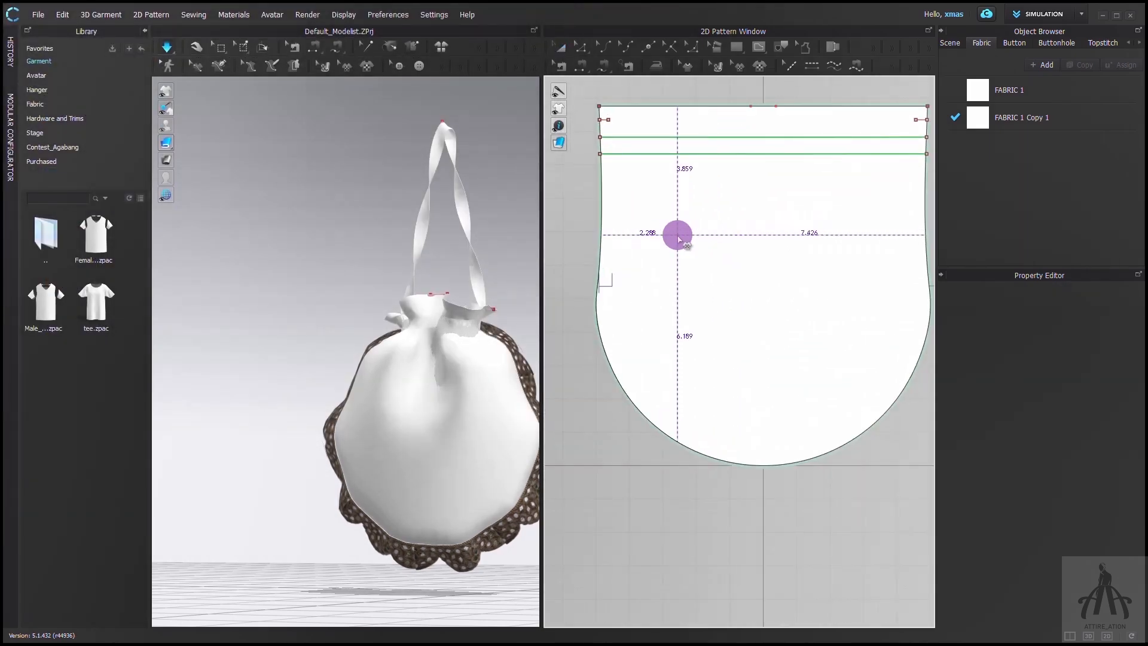
left_click(677, 235)
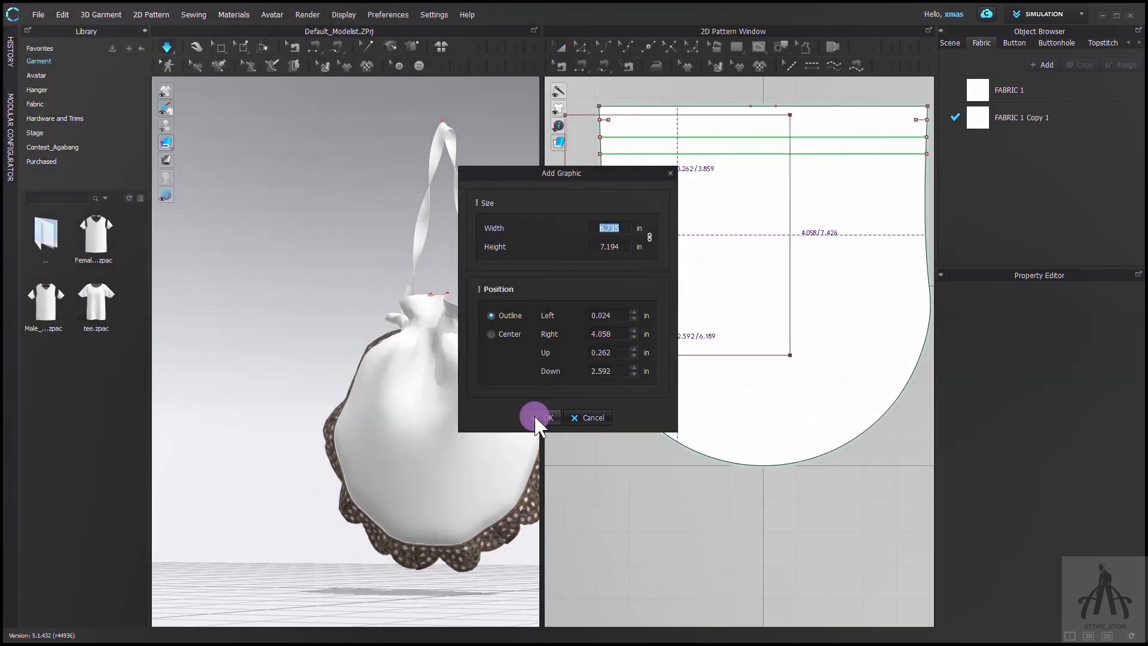
left_click(546, 418)
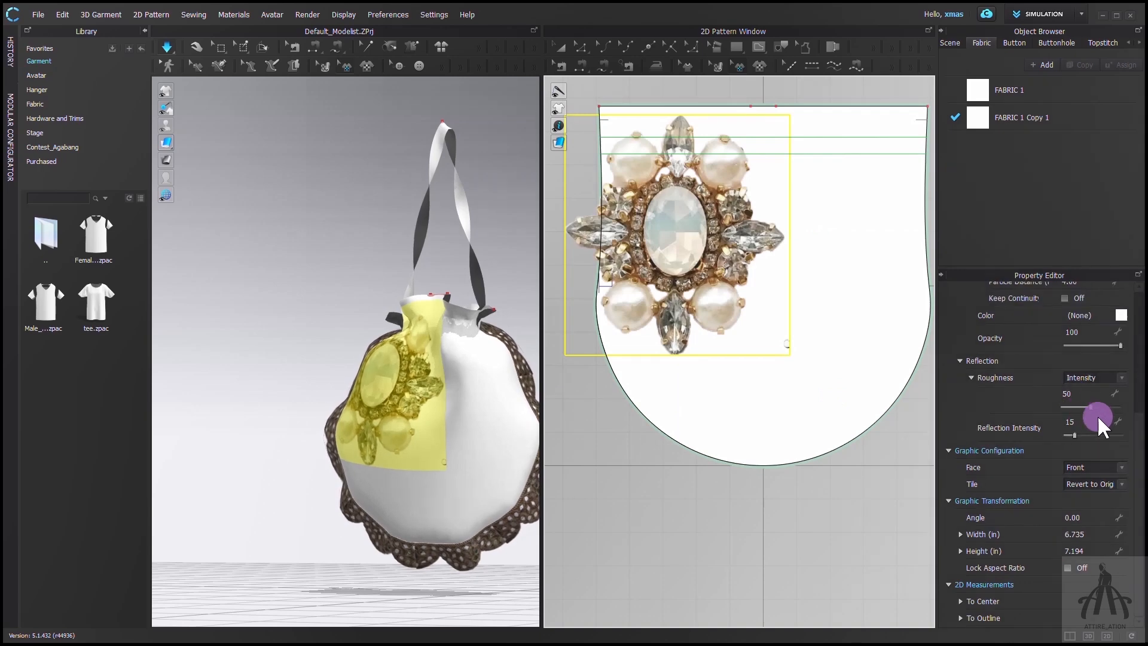
Assign Patch NM.png as the brooch graphic's normal map and Patch DM.png as its displacement map.
scroll(987, 443, "up", 5)
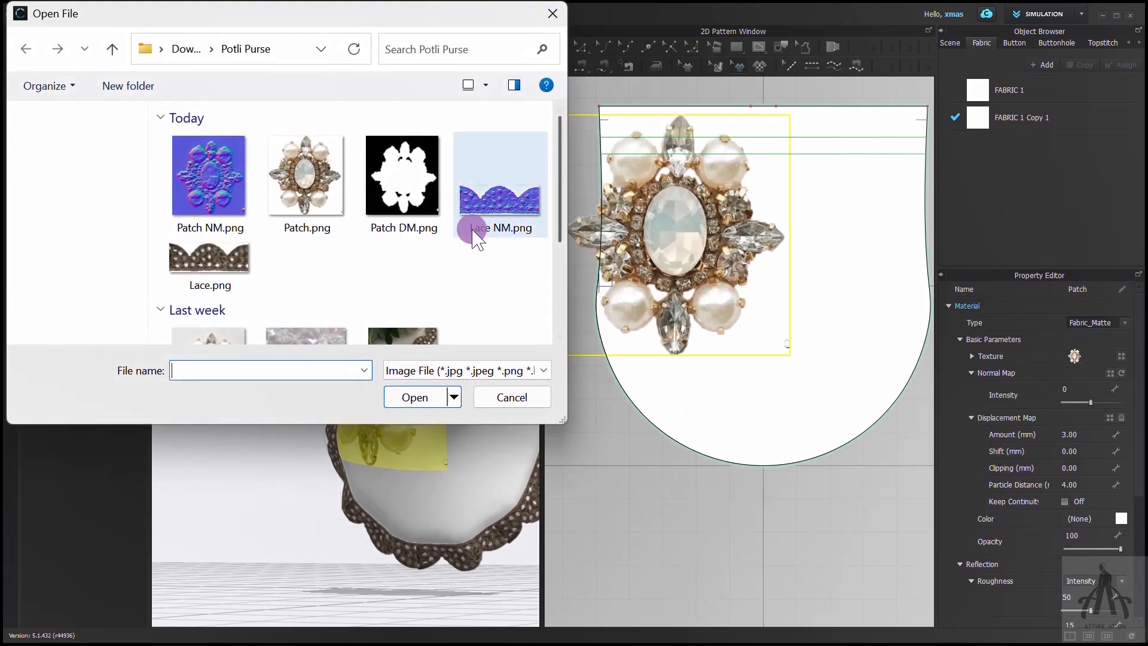
left_click(187, 216)
left_click(395, 397)
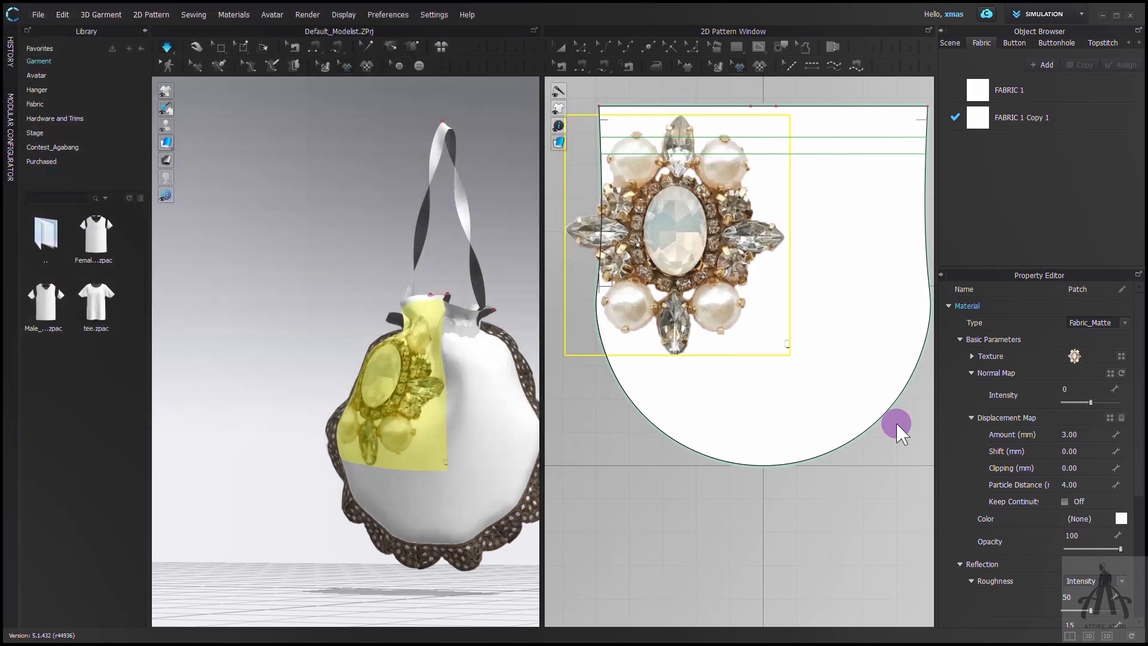
Scale the brooch graphic down to a small motif in the upper-left area of the first pouch piece.
left_click(687, 231)
mouse_move(688, 232)
left_mouse_down()
mouse_move(672, 241)
mouse_move(695, 223)
mouse_move(693, 233)
left_mouse_up()
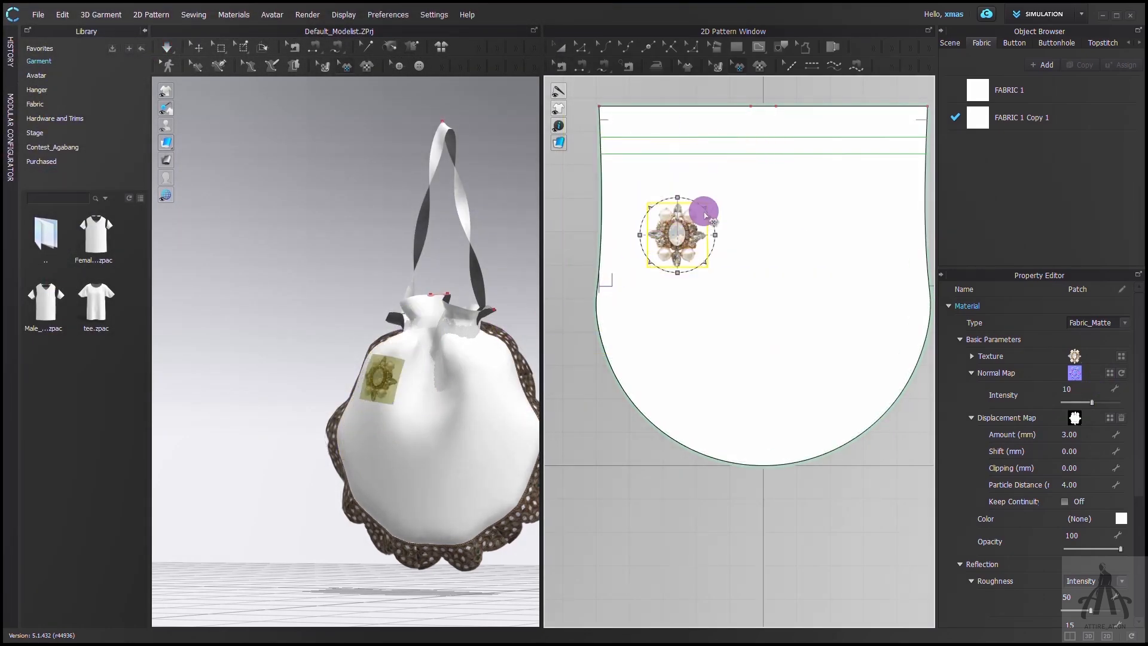
left_click(379, 385)
scroll(865, 247, "down", 2)
Paste five copies of the brooch graphic scattered across the upper right, centre and lower half of the first pouch piece.
key("ctrl+v")
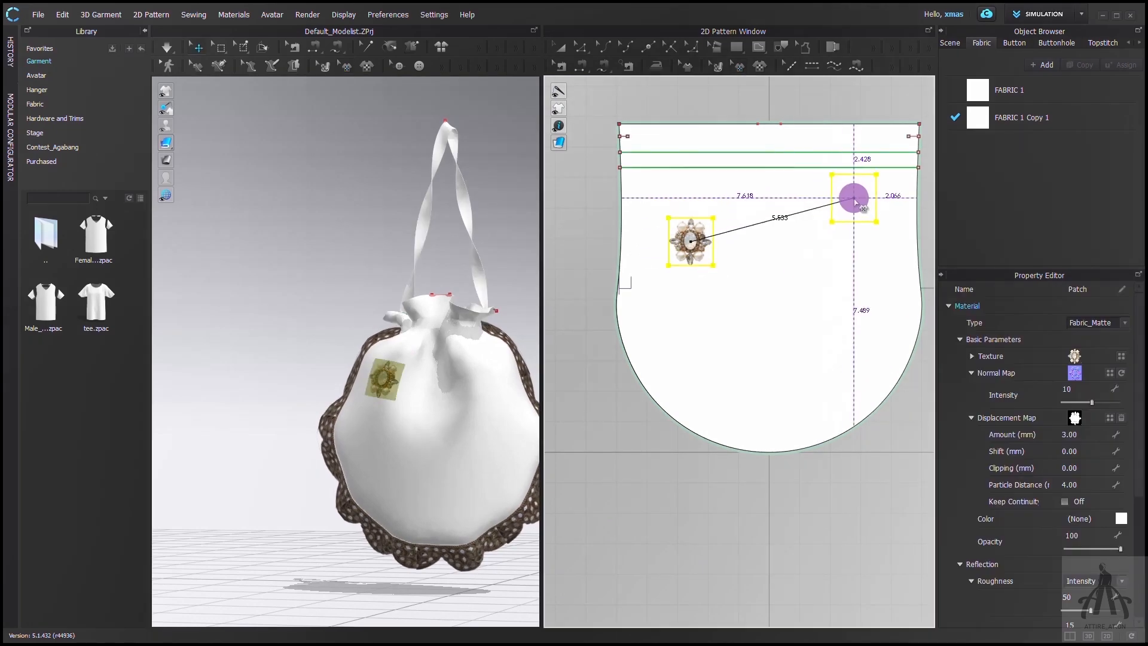
left_click(853, 197)
key("ctrl+v")
left_click(780, 311)
key("ctrl+v")
left_click(688, 382)
key("ctrl+v")
left_click(883, 327)
key("ctrl+v")
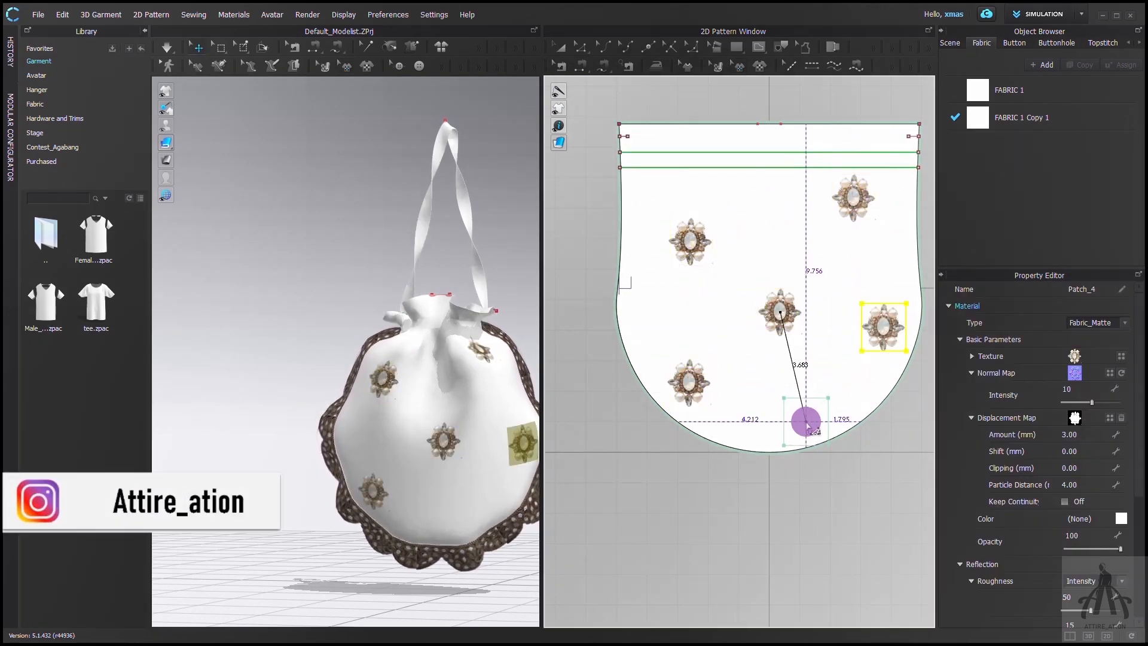
left_click(807, 419)
Add another brooch copy near the middle of the pouch piece and spread the surrounding brooches to even the spacing.
left_click_drag(692, 237, 676, 213)
left_click_drag(782, 321, 804, 345)
key("ctrl+v")
left_click(745, 254)
left_click_drag(677, 208, 660, 197)
left_click_drag(751, 253, 724, 295)
left_click_drag(802, 336, 808, 273)
left_click_drag(855, 192, 879, 192)
Add brooch copies at the top centre and lower middle of the pouch piece, adjusting the middle brooches around them.
key("ctrl+v")
left_click(756, 202)
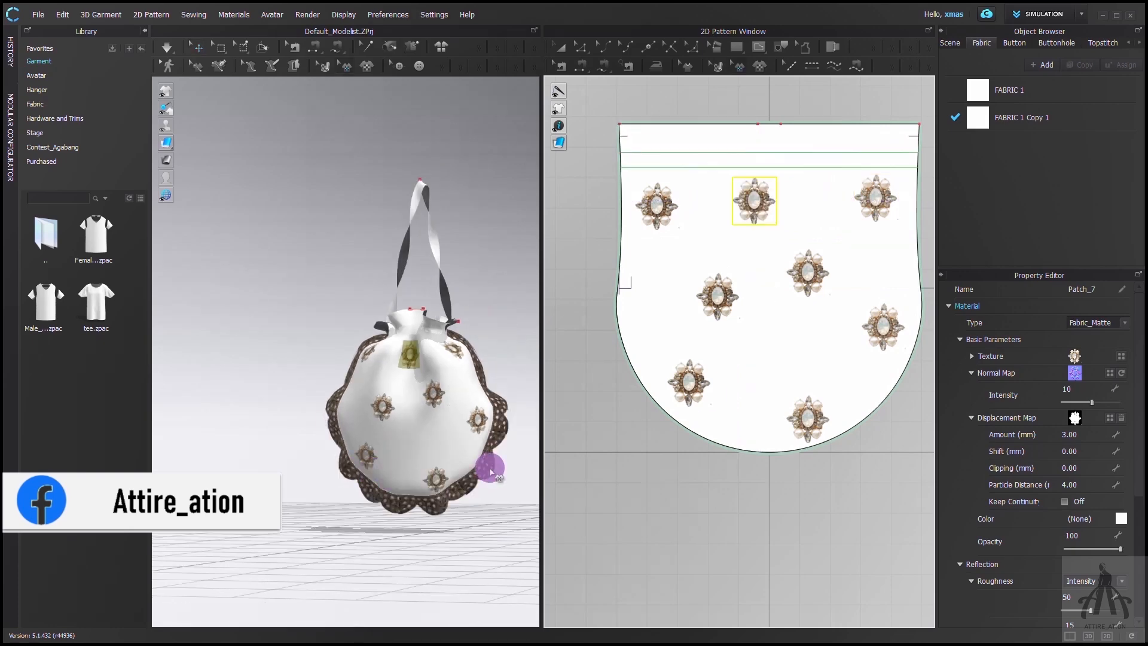
key("ctrl+v")
left_click(782, 346)
left_click_drag(717, 296, 700, 281)
left_click_drag(780, 347, 749, 335)
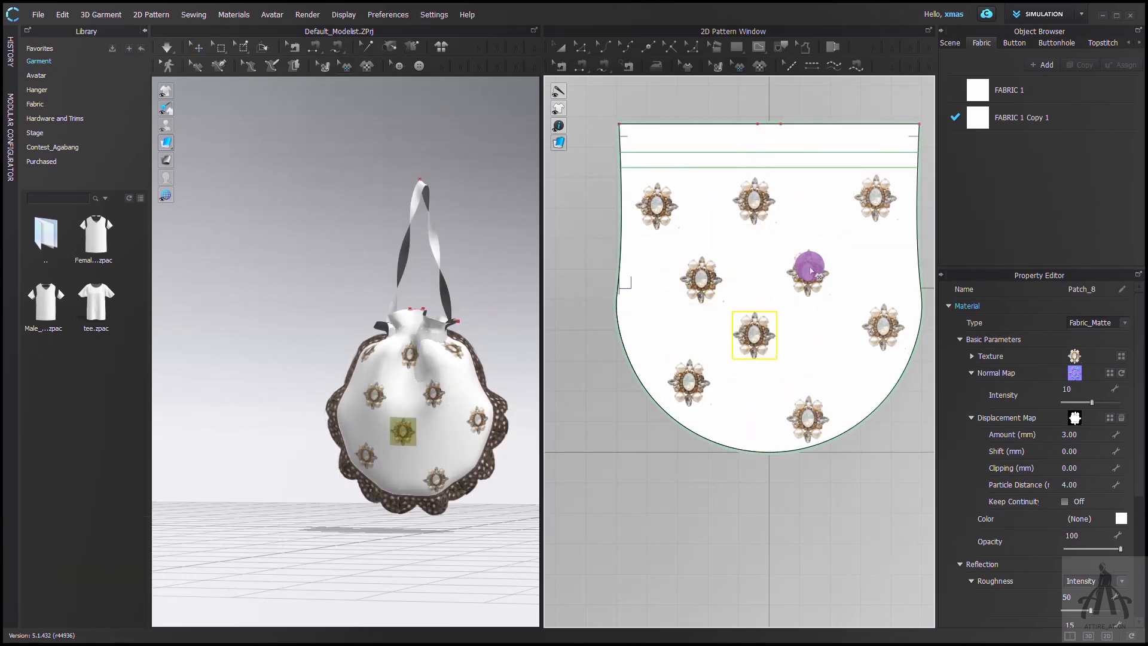
Nudge the four brooches on the right half of the pouch piece to balance the pattern.
left_click_drag(809, 268, 821, 274)
left_click_drag(814, 418, 826, 418)
left_click_drag(879, 334, 879, 343)
left_click_drag(876, 202, 876, 205)
Copy all brooch graphics from the first pouch piece and try to paste them onto the second piece.
scroll(643, 397, "down", 5)
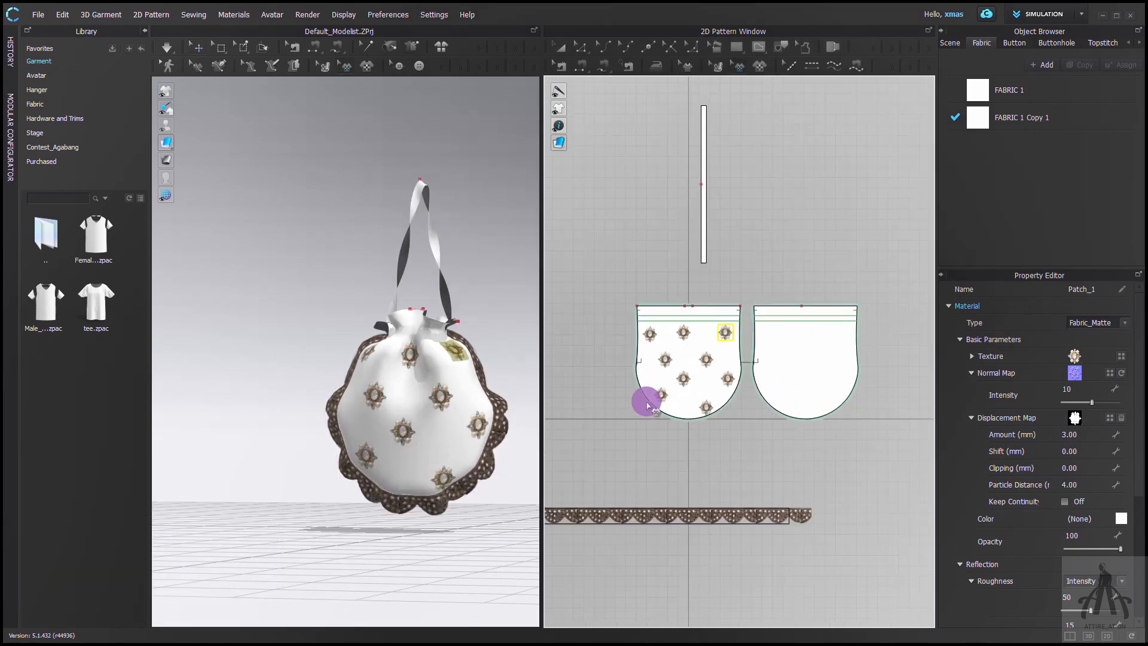
scroll(746, 392, "up", 3)
key("ctrl+a")
key("ctrl+c")
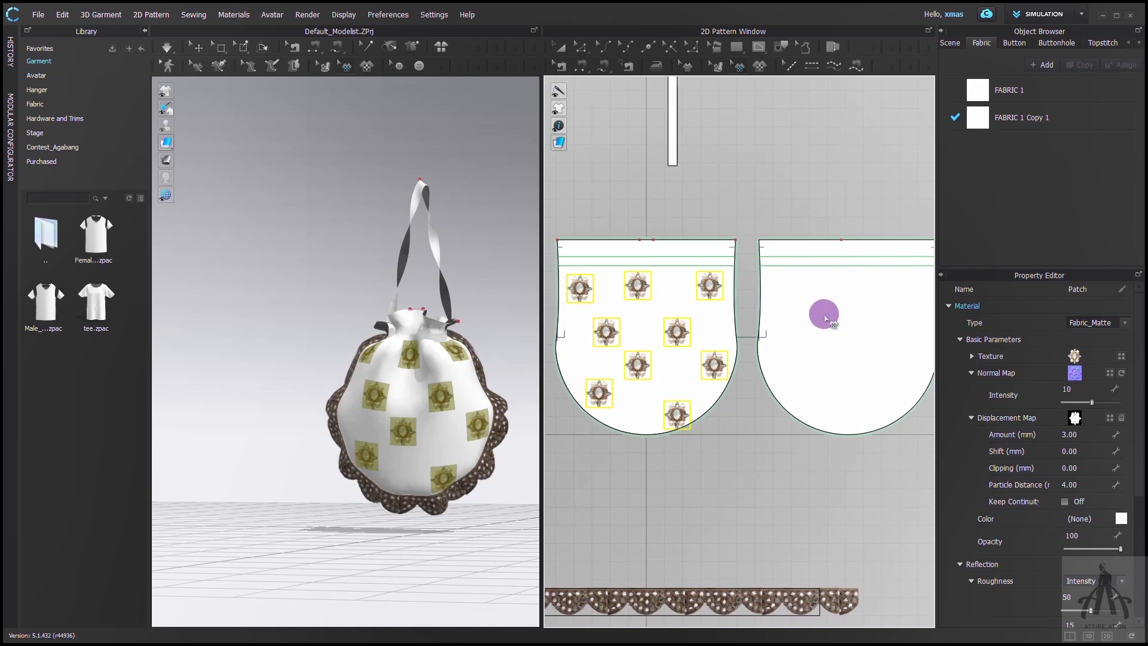
key("ctrl+v")
scroll(819, 358, "down", 3)
scroll(807, 332, "up", 3)
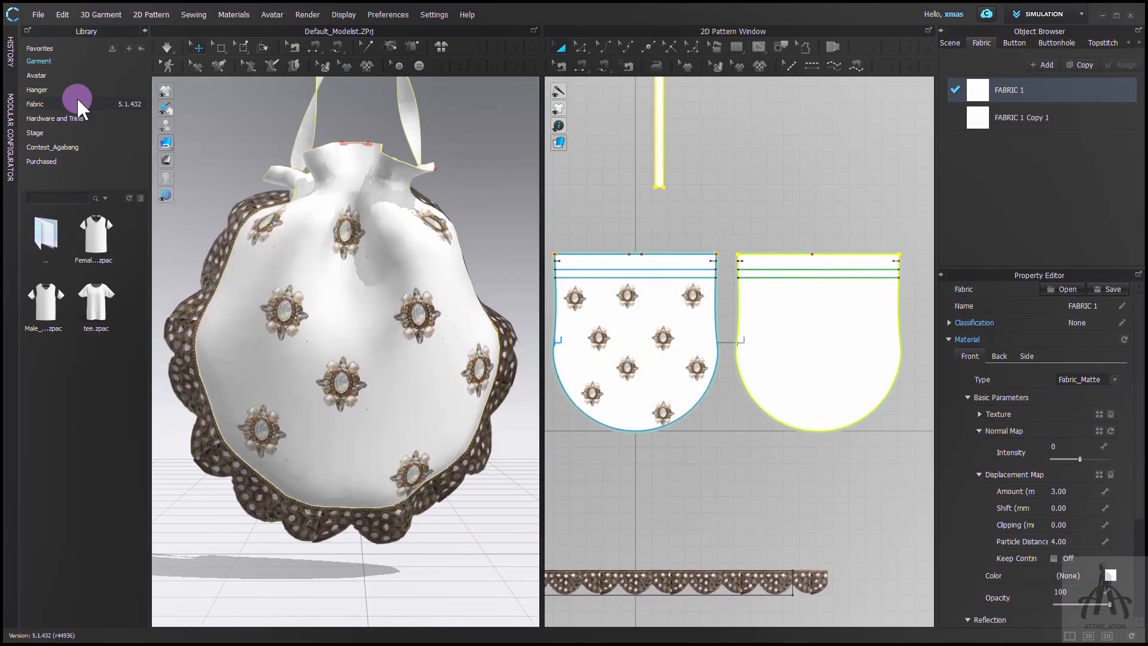
Browse the library's fabric collection and apply Cotton_Sateen to the pouch pieces and strap.
left_click(34, 104)
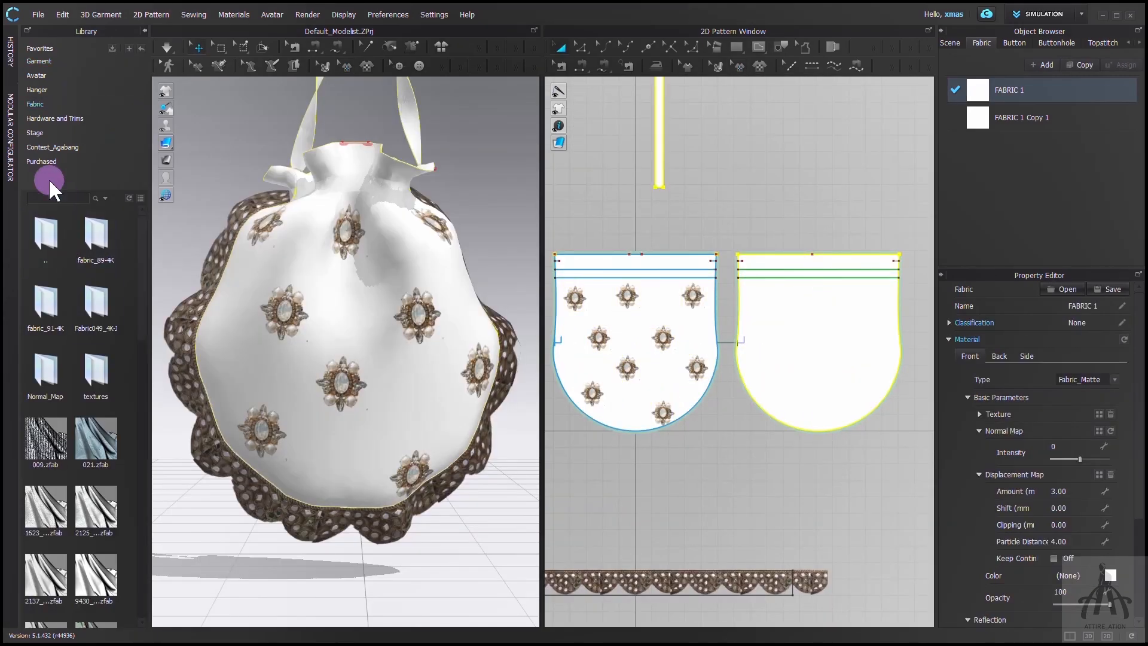
scroll(56, 556, "down", 1)
left_click(56, 555)
scroll(71, 535, "down", 5)
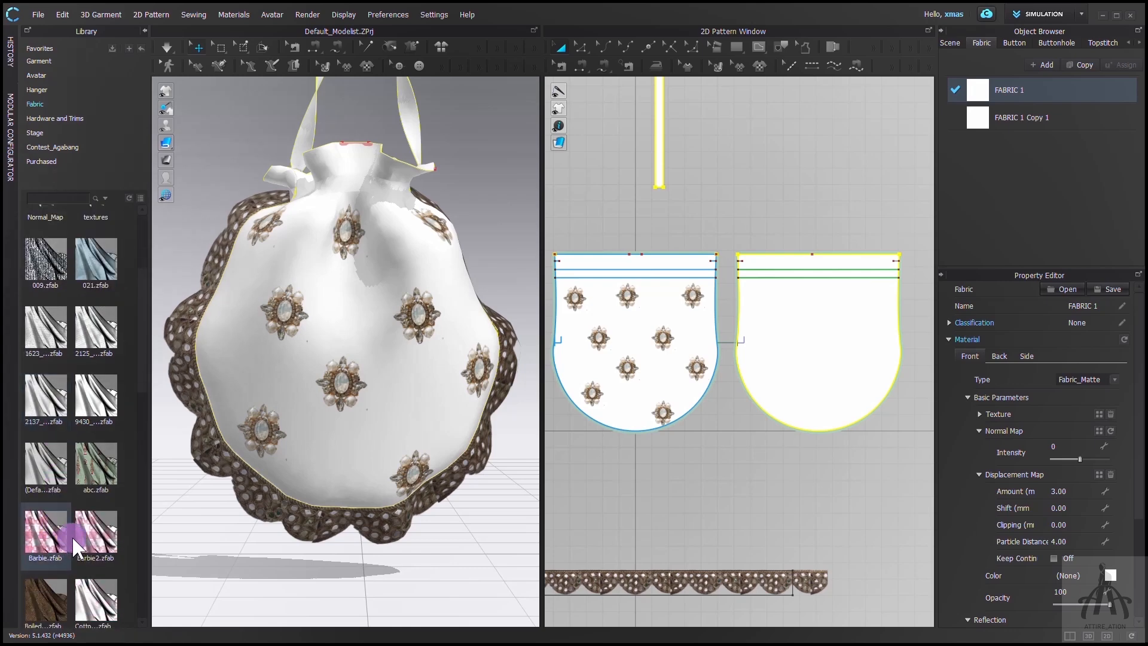
double_click(91, 465)
Search the fabric library for velvet and apply the green SwatchOn velvet to the pouch pieces and strap.
left_click(64, 196)
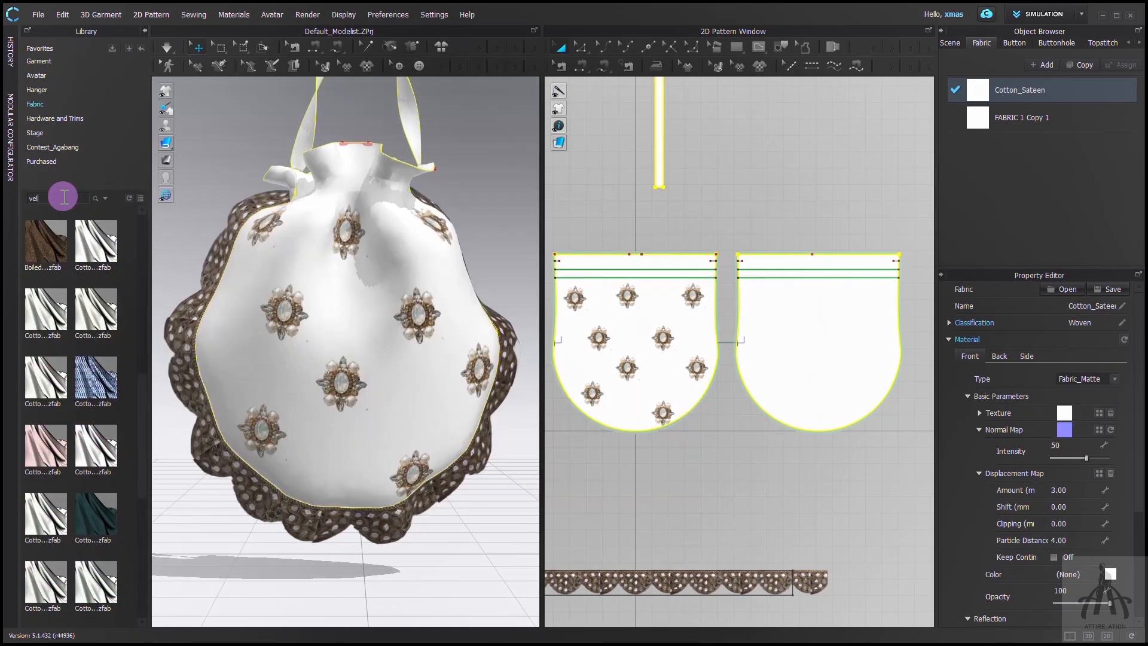
key("Return")
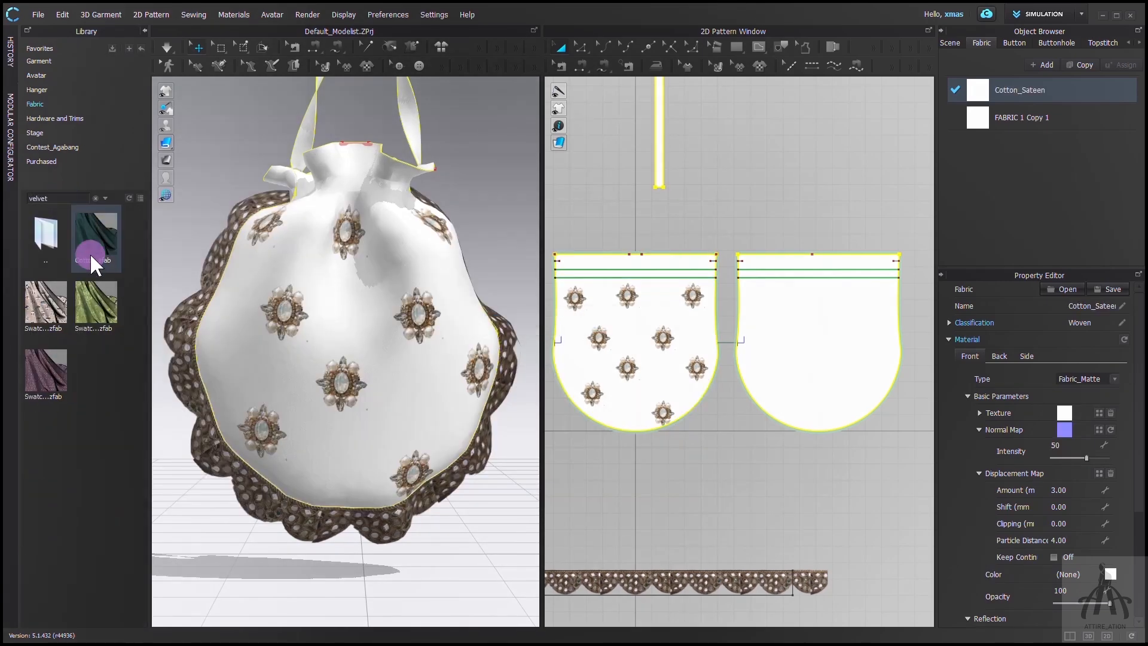
mouse_move(89, 253)
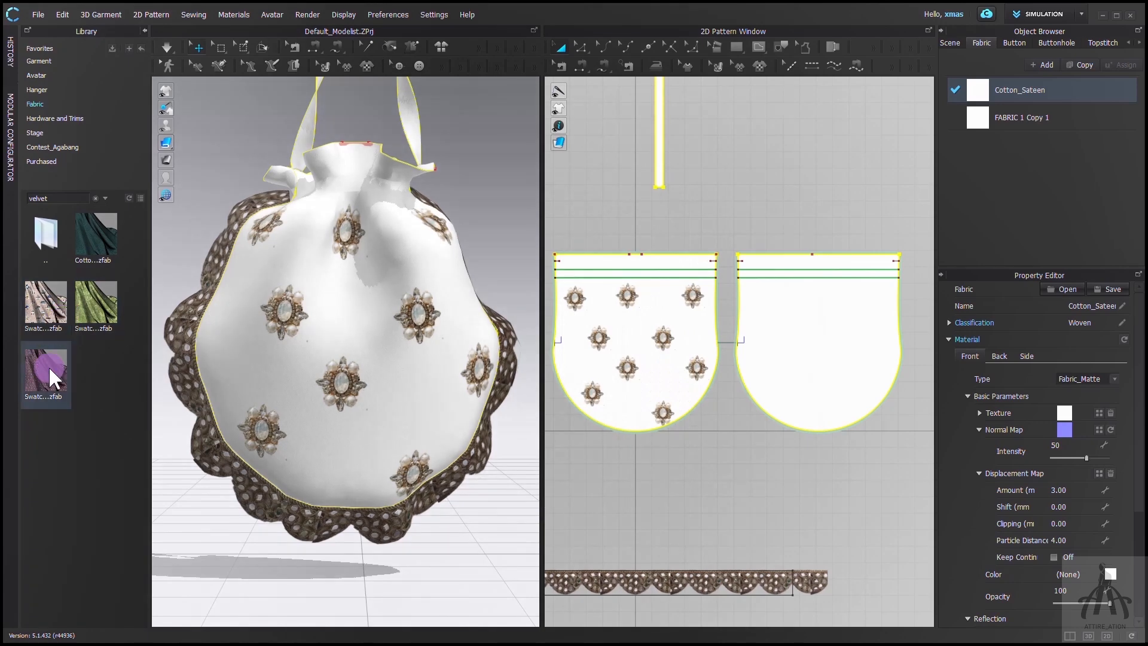
mouse_move(49, 369)
left_click_drag(112, 292, 465, 324)
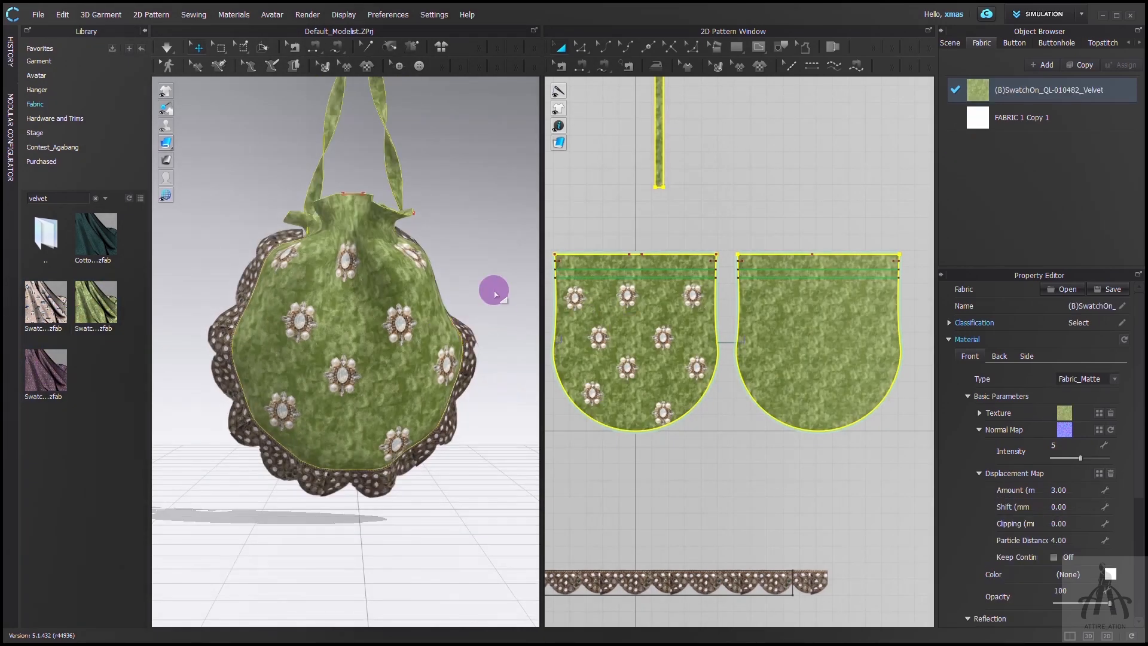
scroll(464, 292, "down", 2)
scroll(464, 292, "up", 5)
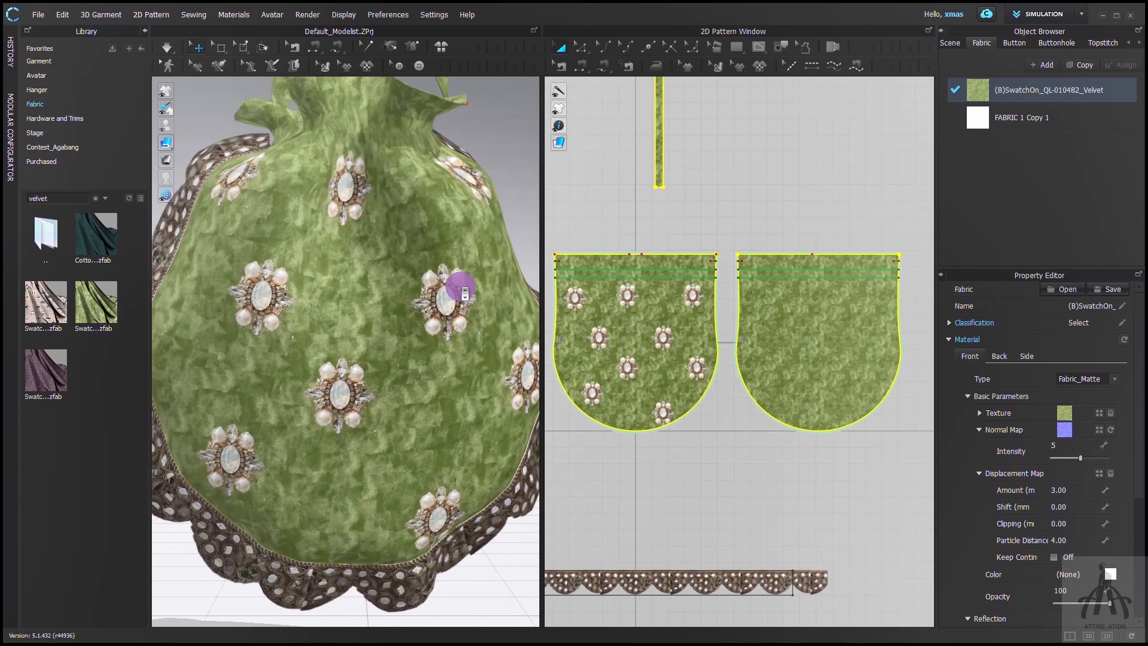
scroll(465, 292, "down", 2)
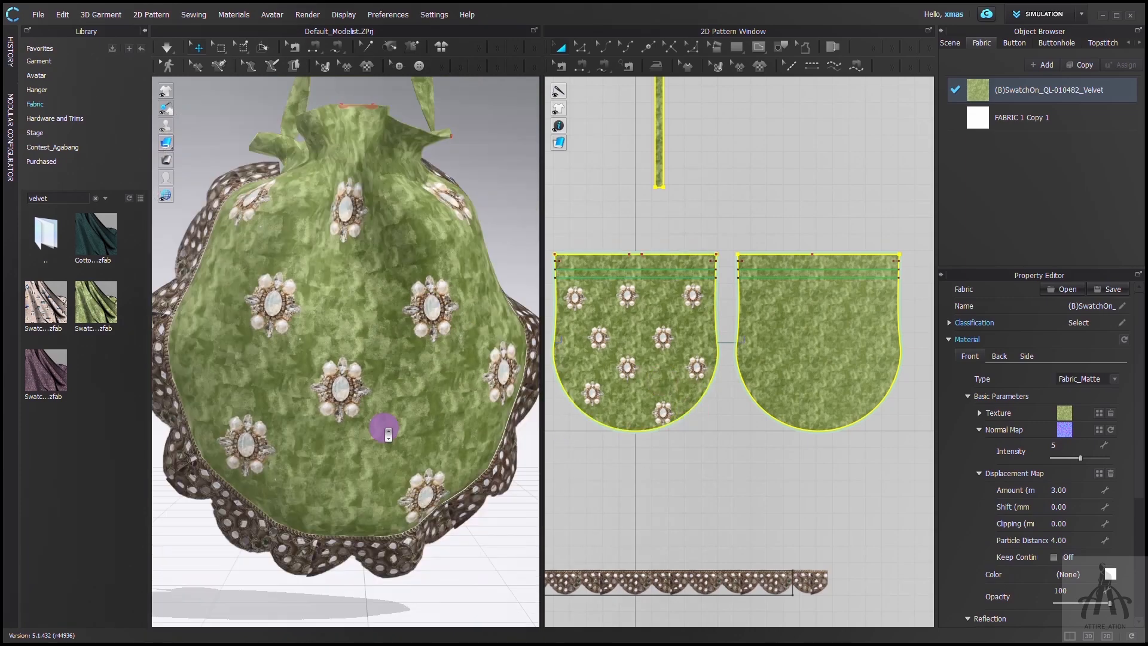
scroll(388, 427, "down", 2)
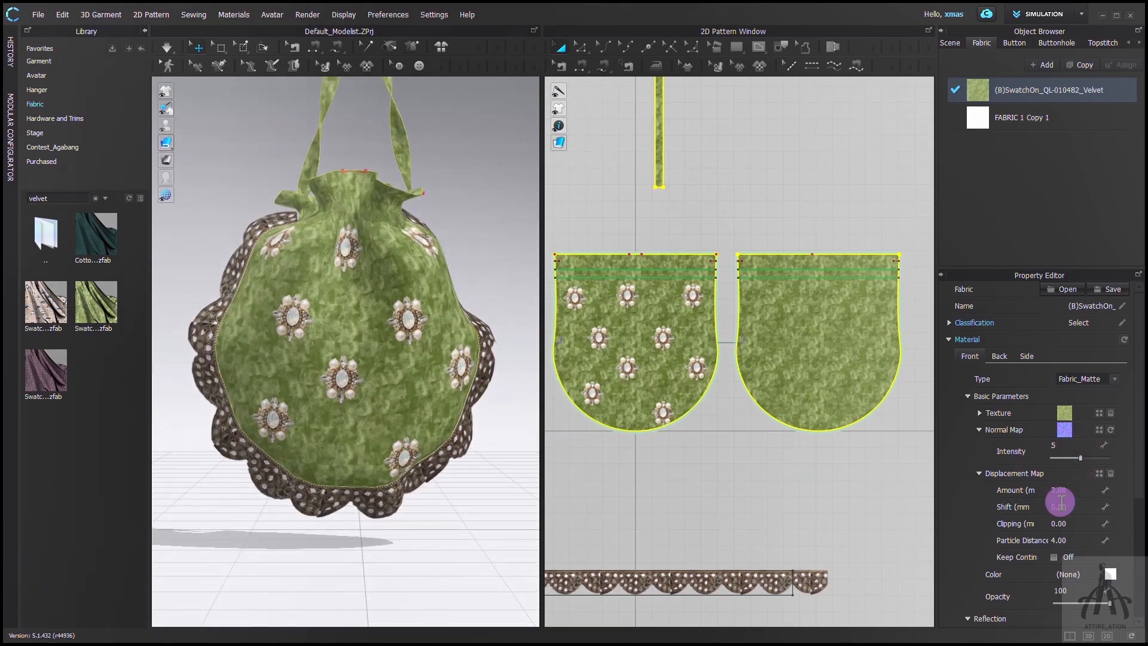
Desaturate the velvet's texture and set its colour to dark red 620000.
left_click(979, 412)
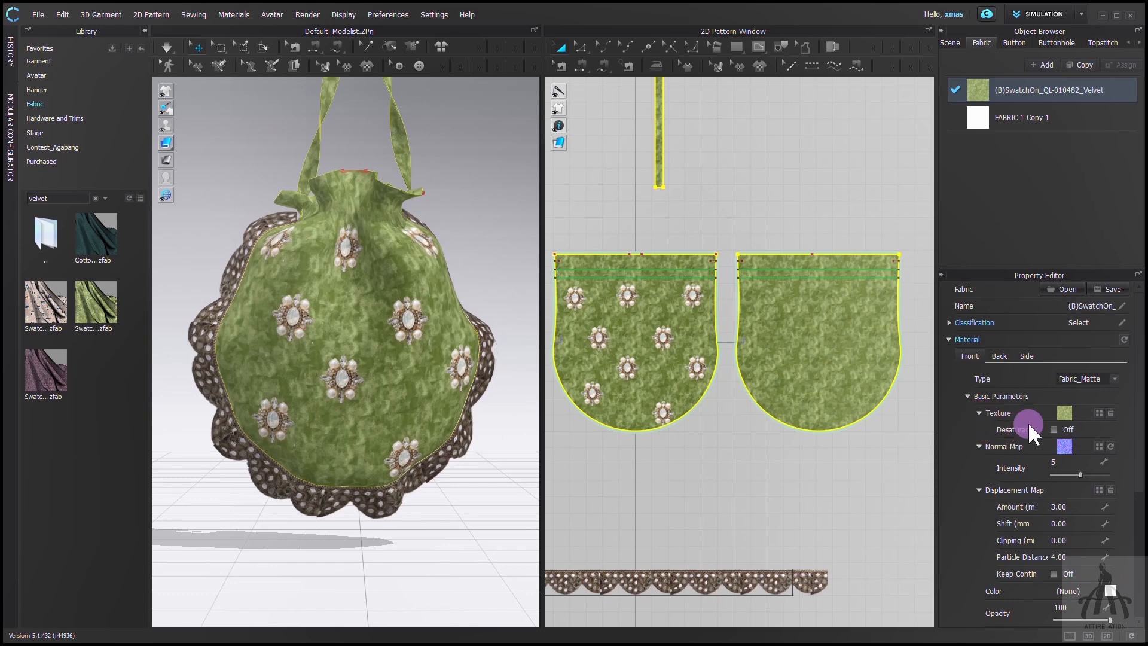
scroll(1028, 422, "down", 3)
left_click(1112, 391)
left_click(493, 302)
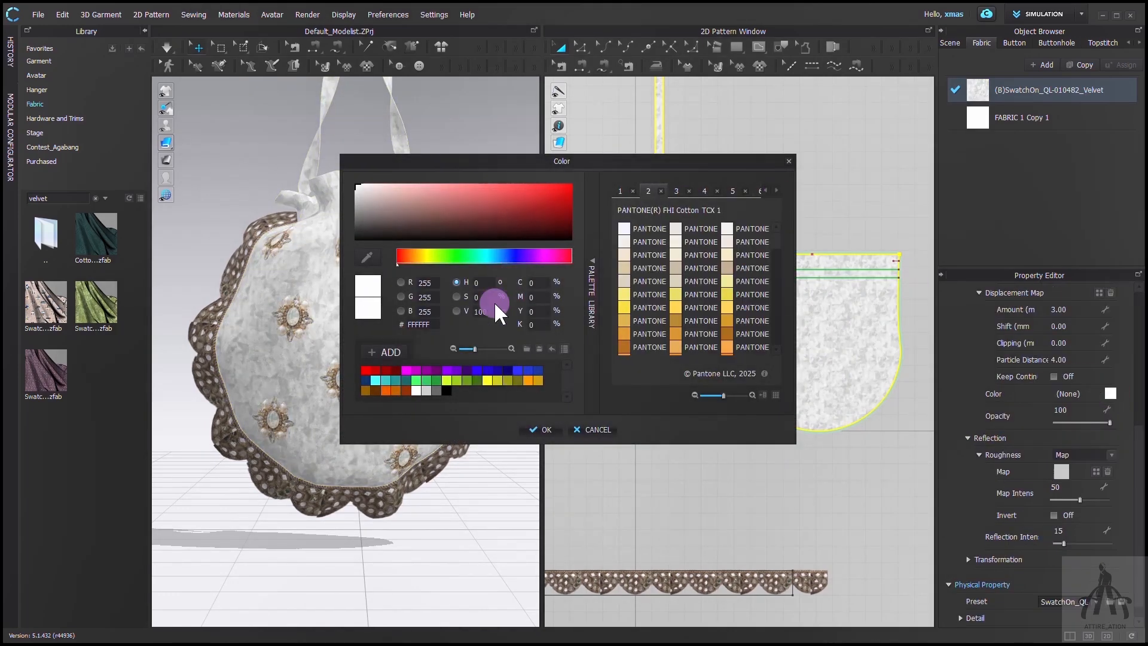
left_click(398, 369)
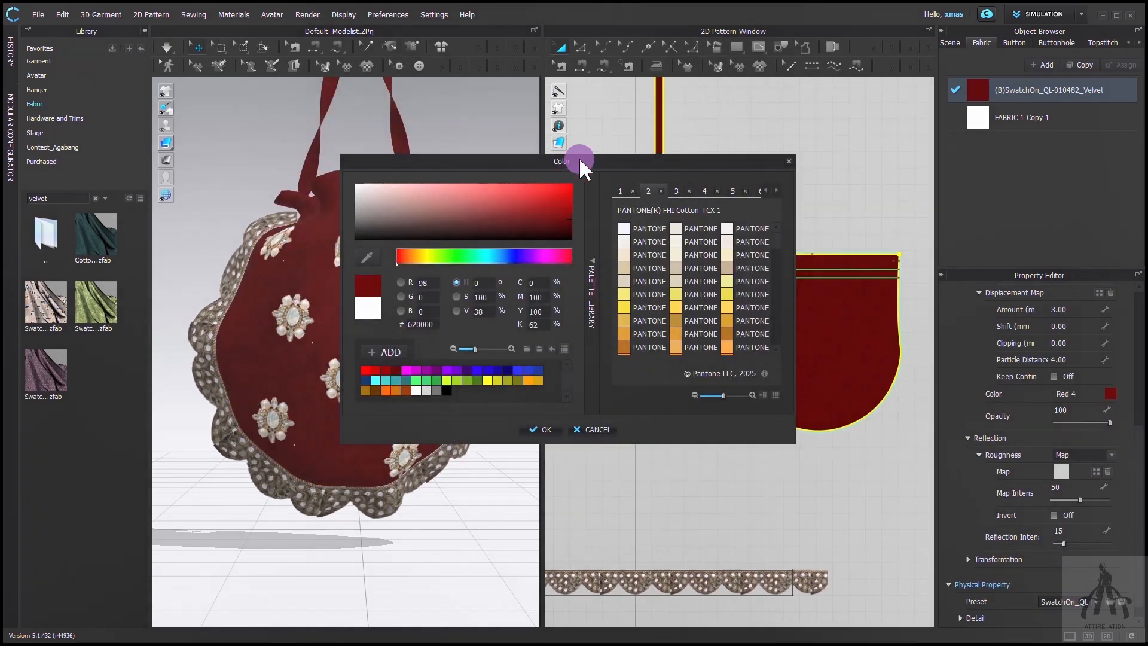
left_click_drag(578, 156, 836, 159)
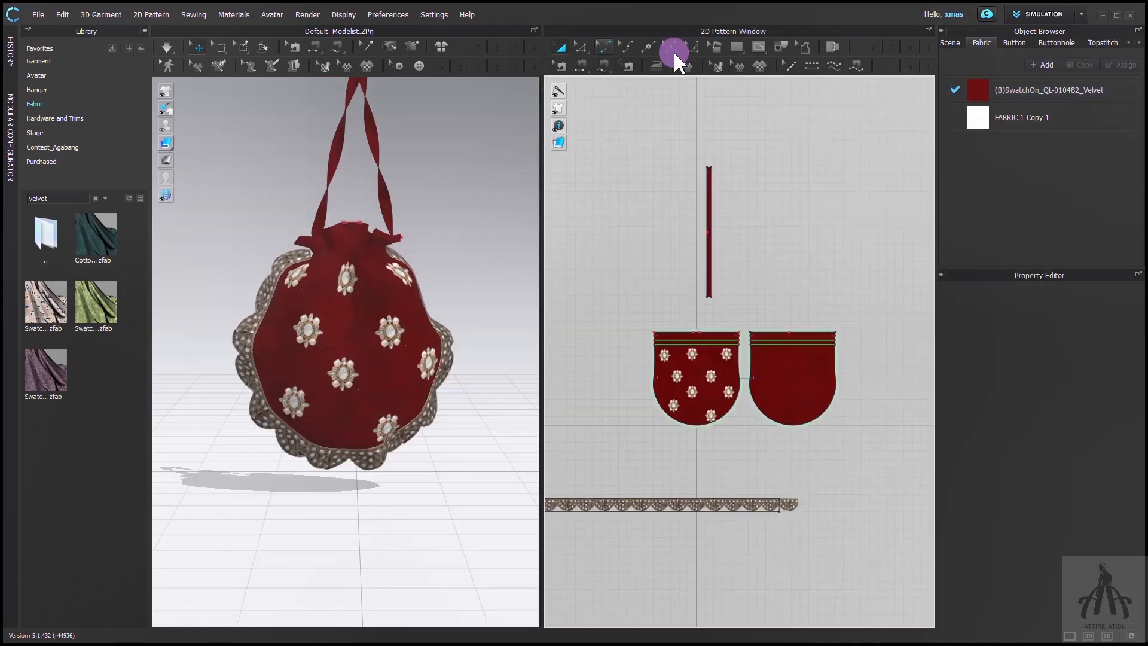
Create a narrow rectangular strip 10 in wide and 0.2 in high beside the first pouch piece.
left_click_drag(739, 47, 743, 73)
left_click(597, 291)
type("10")
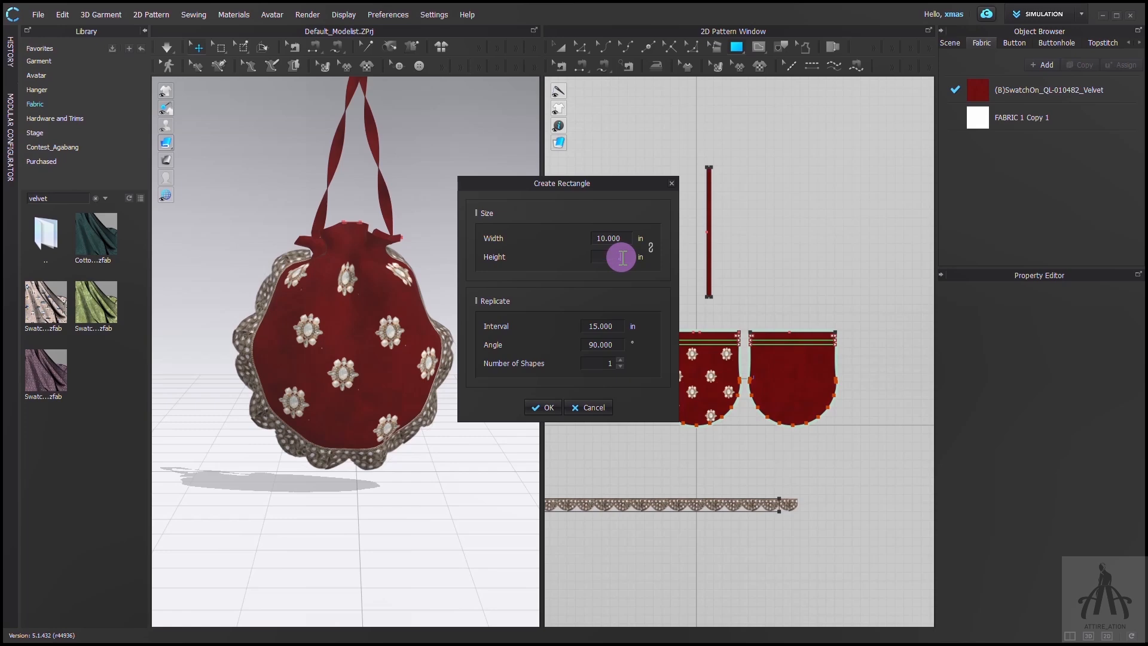
key("Return")
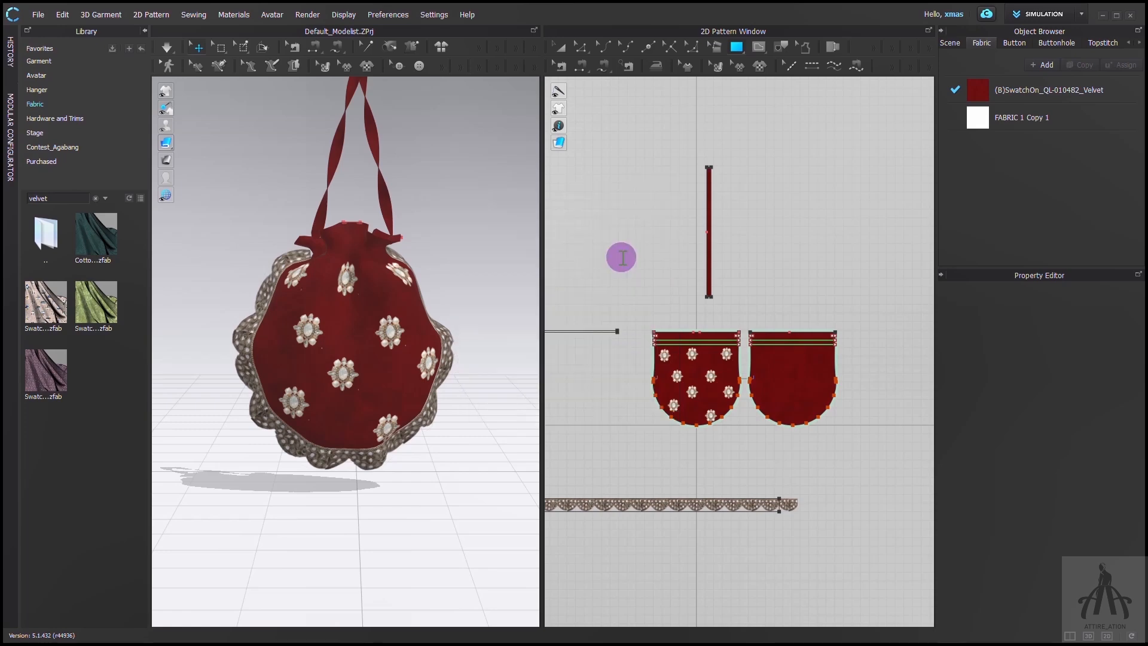
left_click(634, 299)
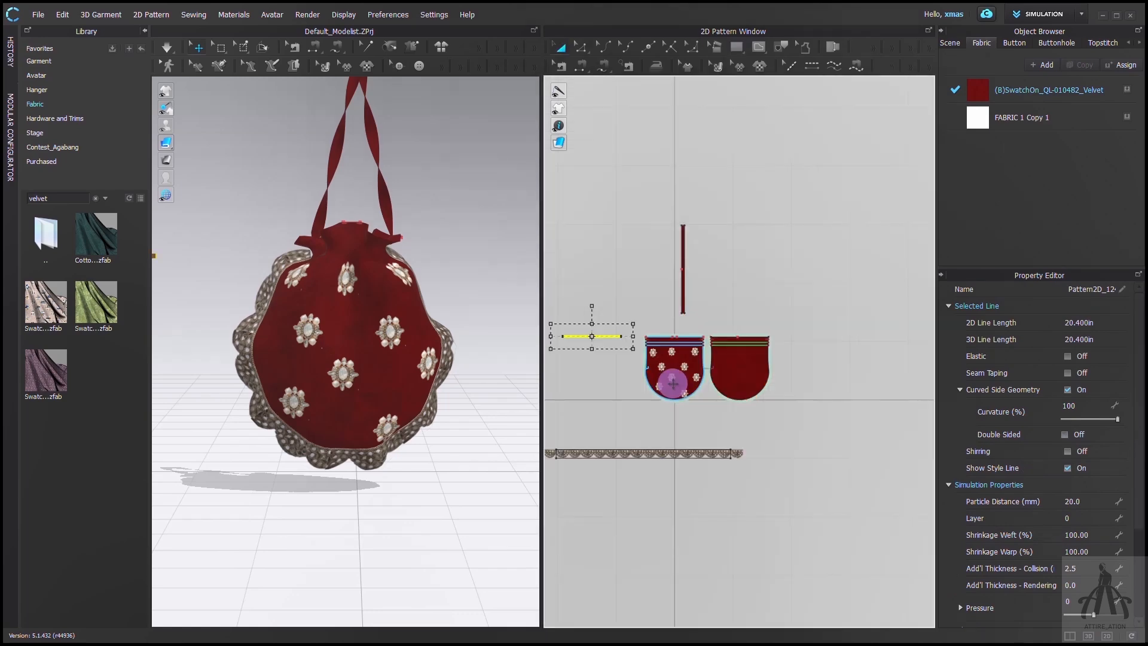
Sew the narrow strip's short end to the first pouch piece's side edge at the upper elastic line.
scroll(673, 384, "up", 5)
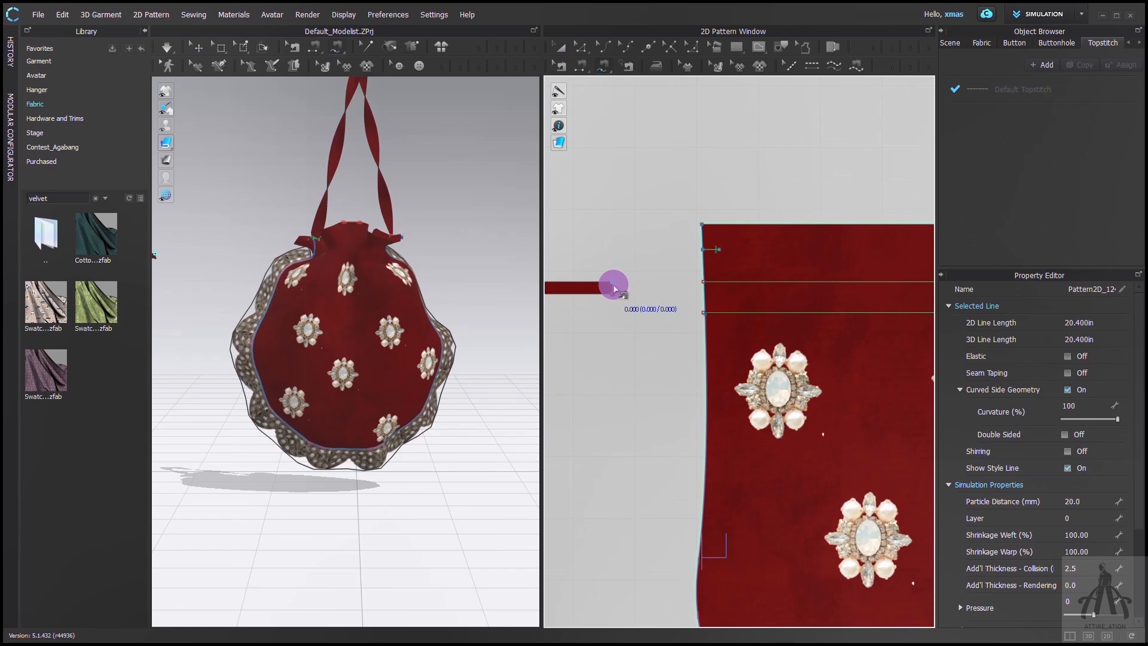
left_click(614, 291)
left_click(715, 292)
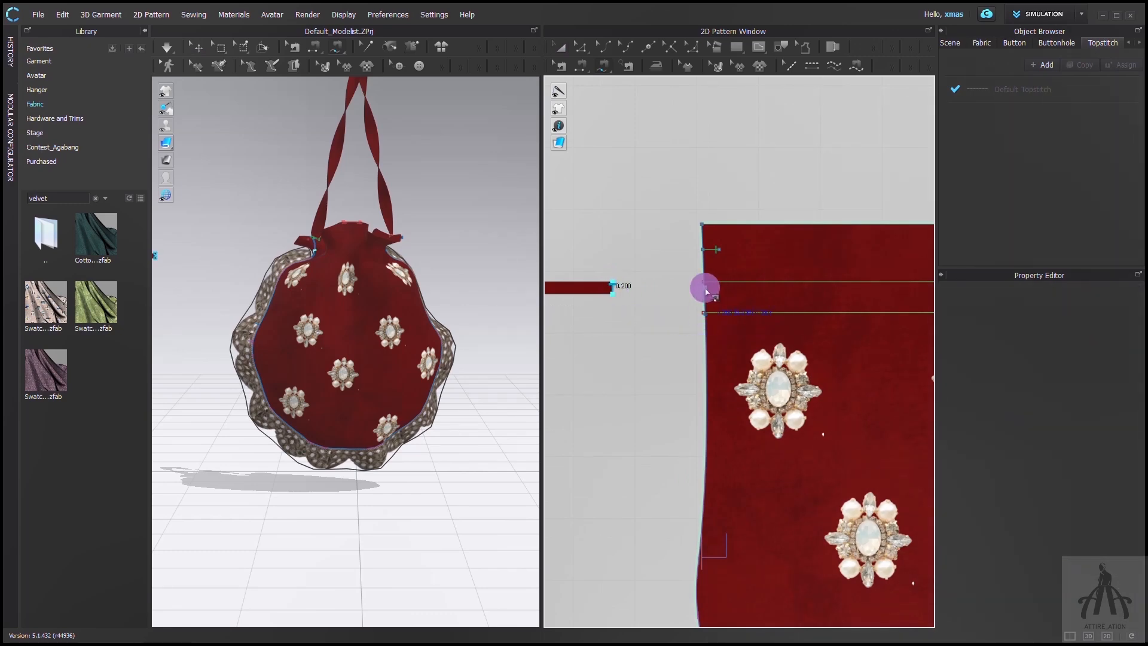
scroll(705, 291, "up", 4)
left_click(703, 287)
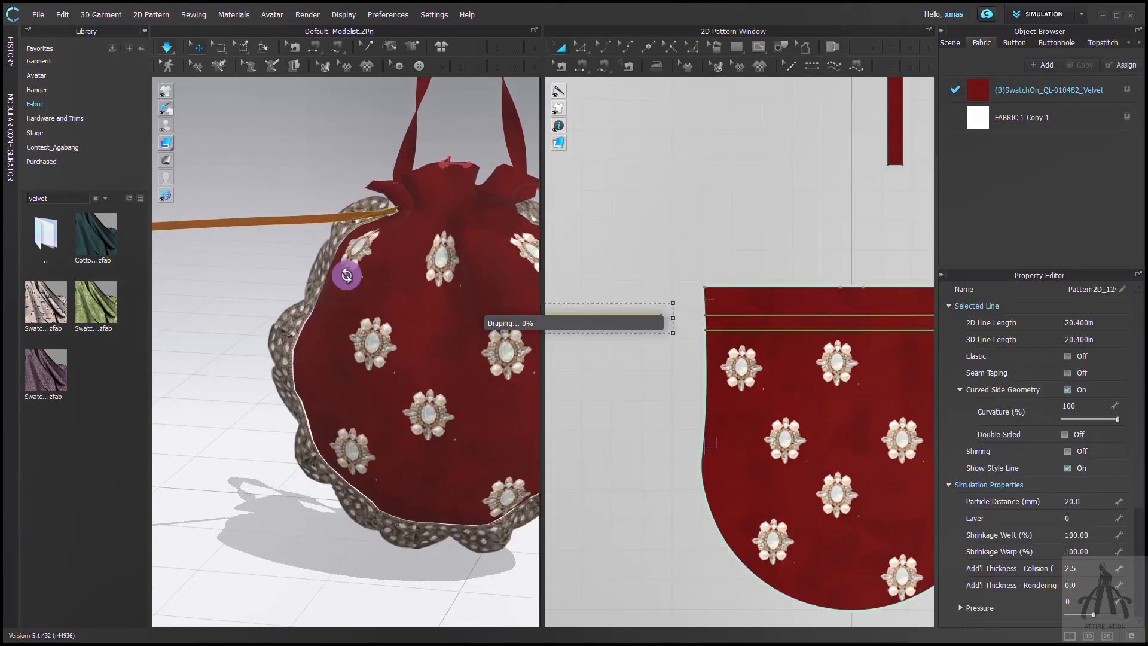
Set the narrow strip's particle distance to 5 mm, simulate the drape, and set its rendering thickness to 5.
right_click_drag(346, 263, 347, 275)
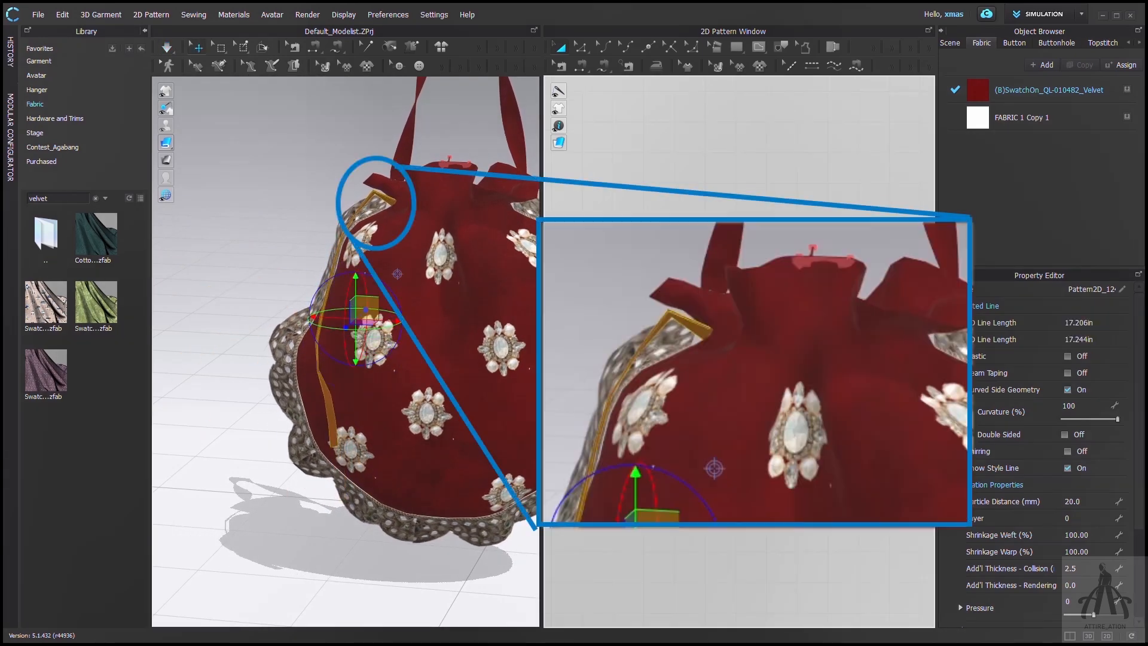
left_click(1071, 499)
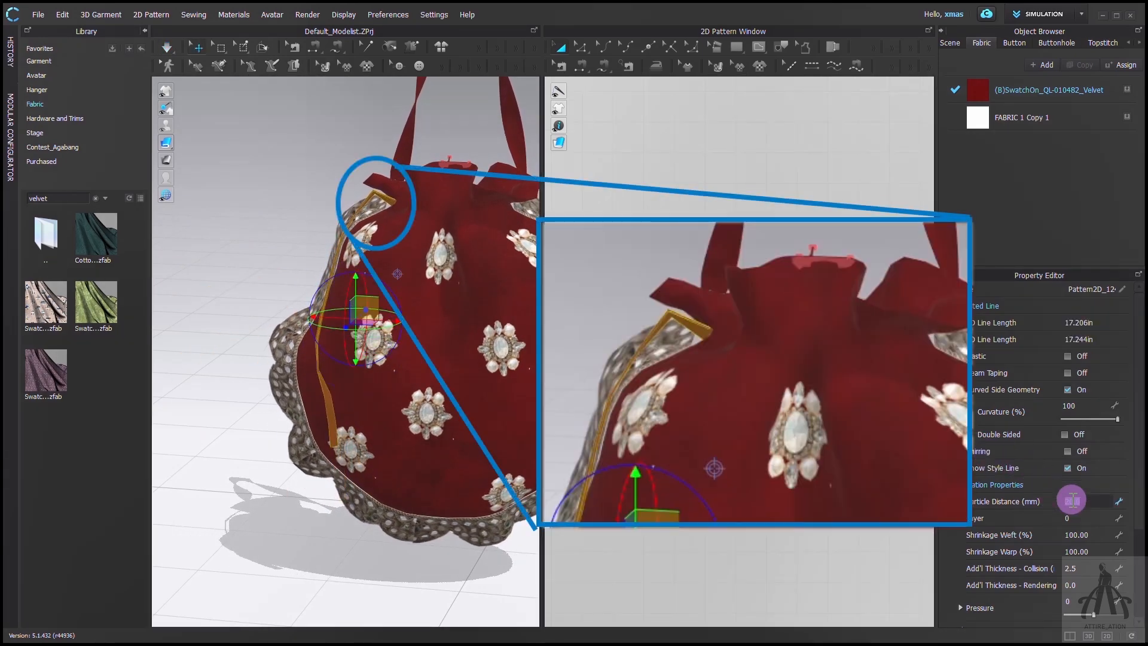
type("5")
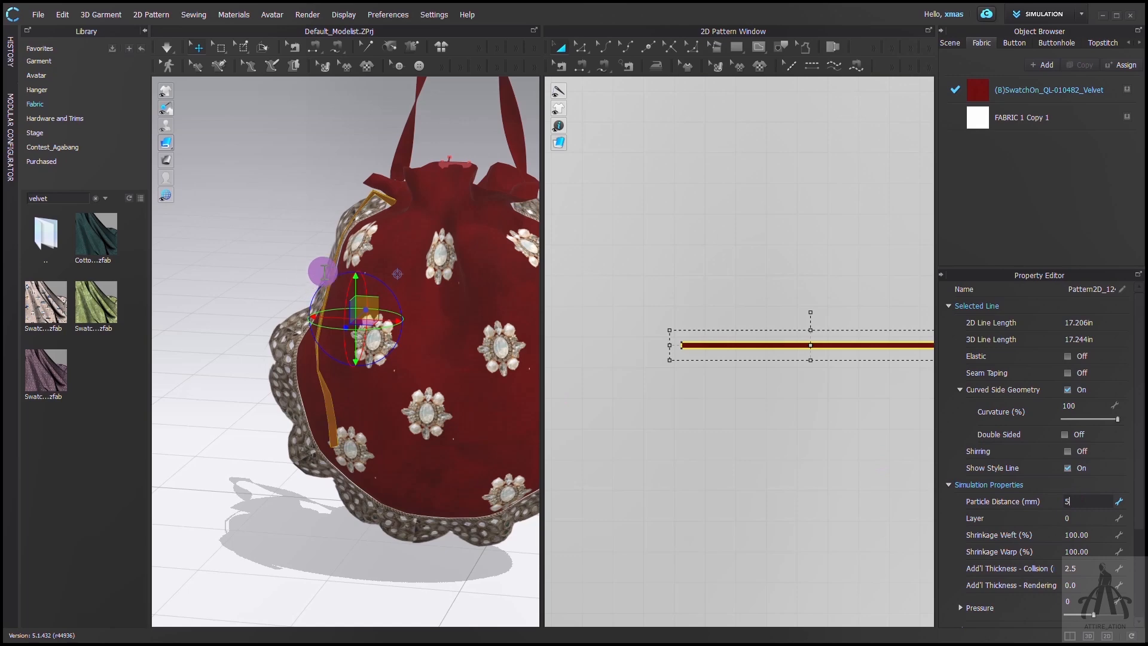
key("Return")
key("space")
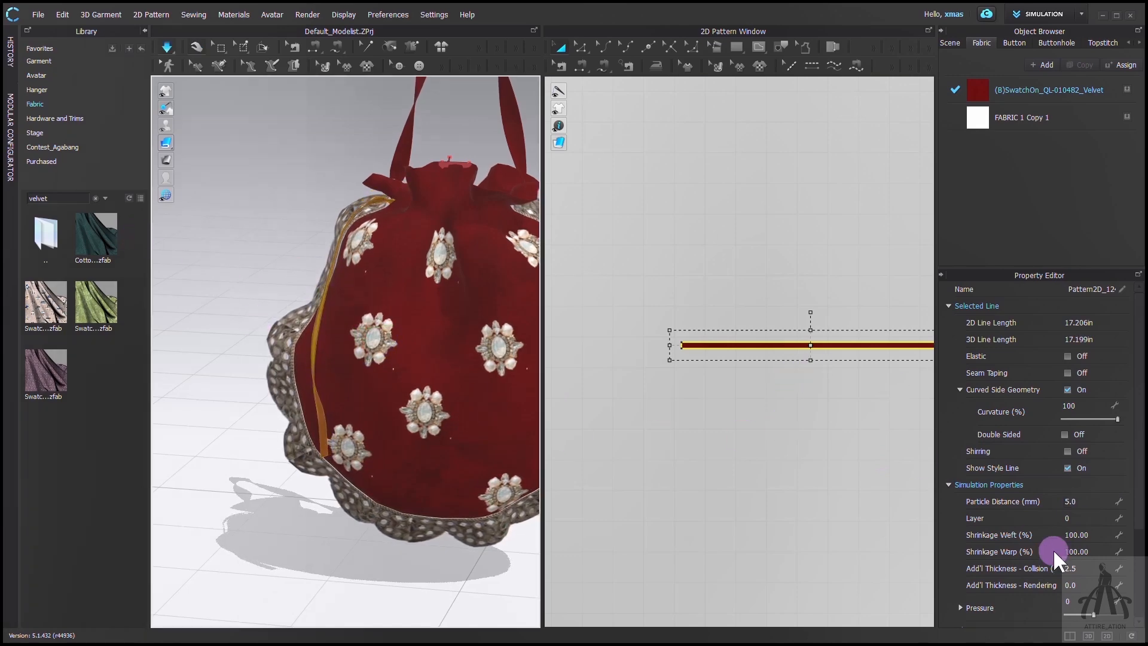
double_click(1084, 586)
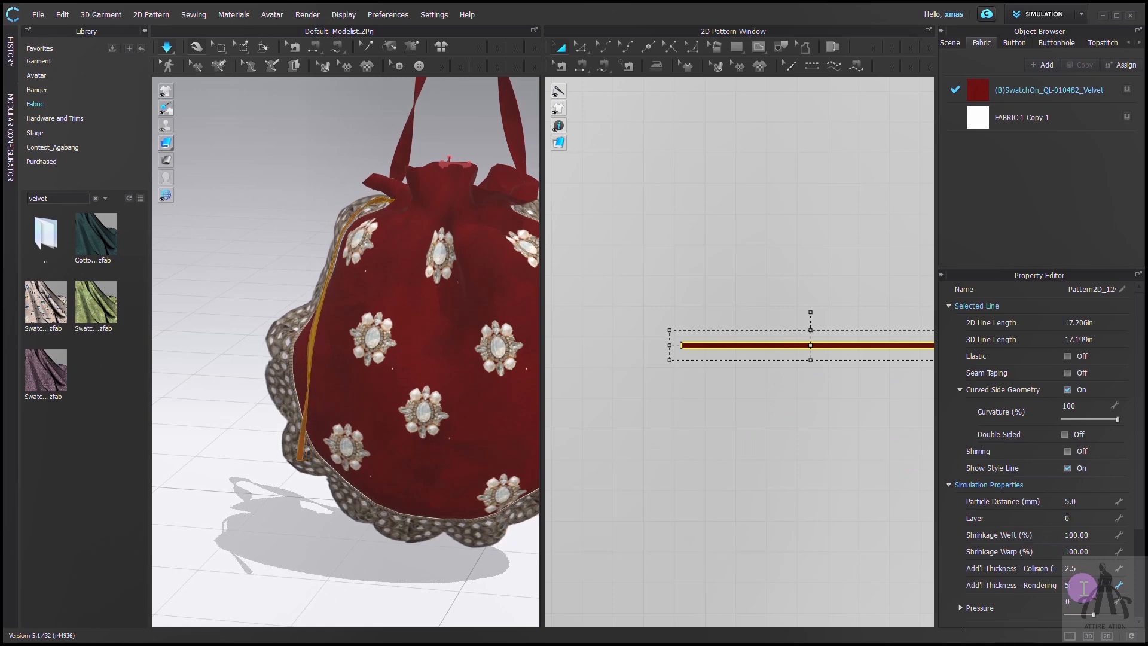
type("5")
key("Return")
Narrow the strip's height to about 0.11 in and set its rendering thickness to 3.
scroll(805, 341, "up", 6)
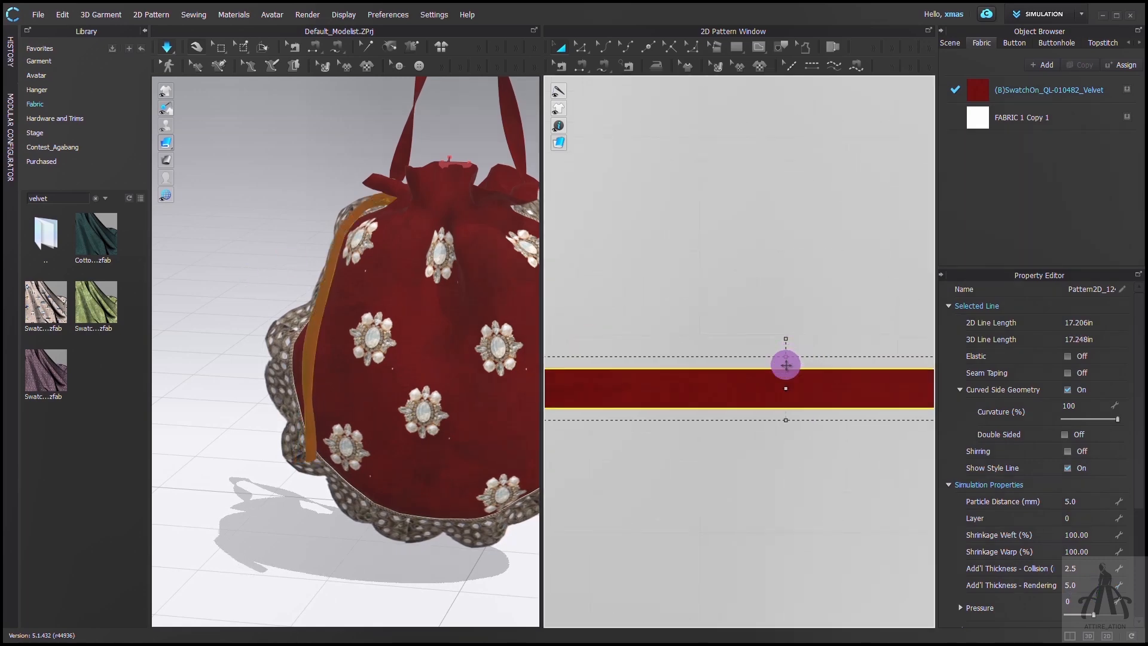
left_click_drag(785, 365, 786, 377)
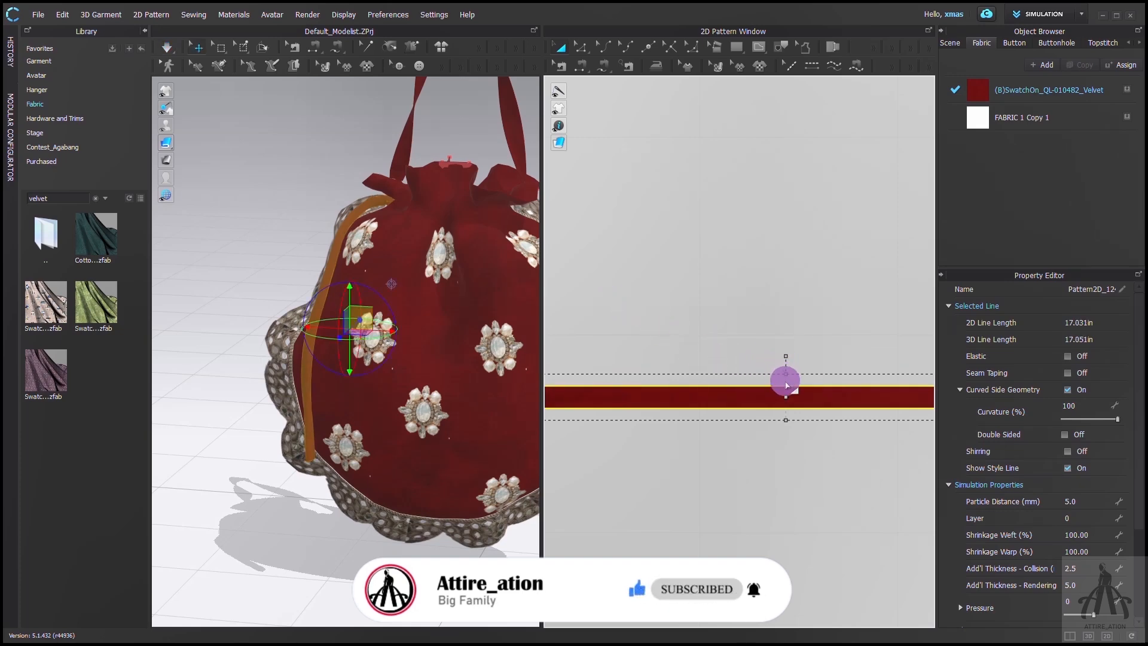
left_click(1079, 585)
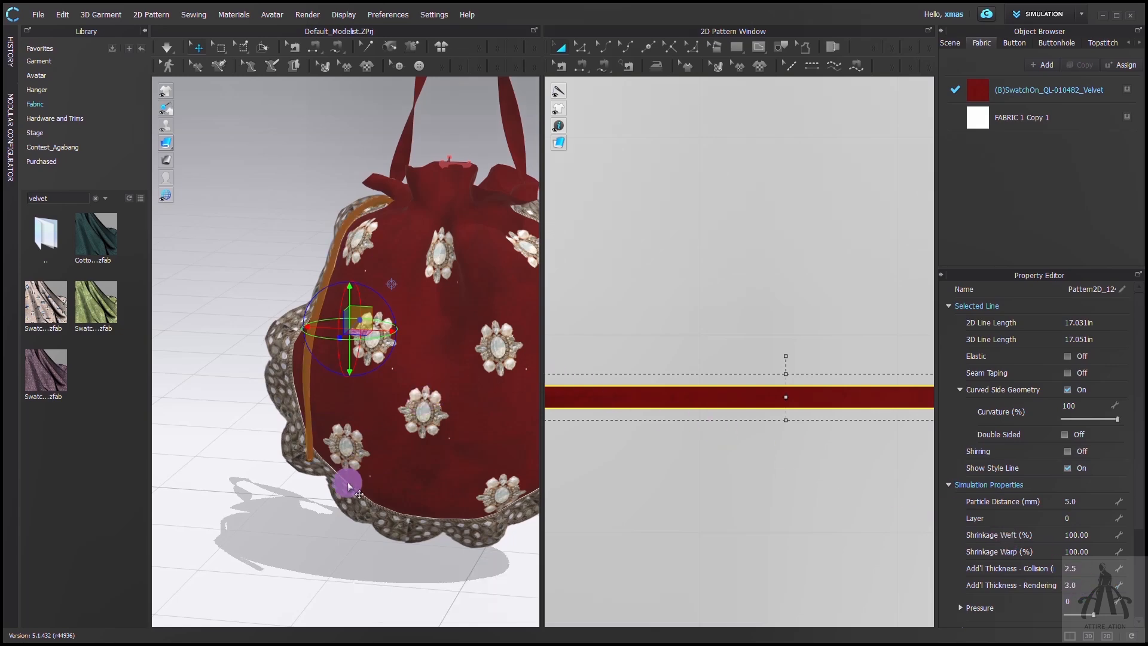
Create a short rectangle 0.112 in wide beside the strip's free end to serve as the tassel piece.
right_click_drag(343, 477, 410, 464)
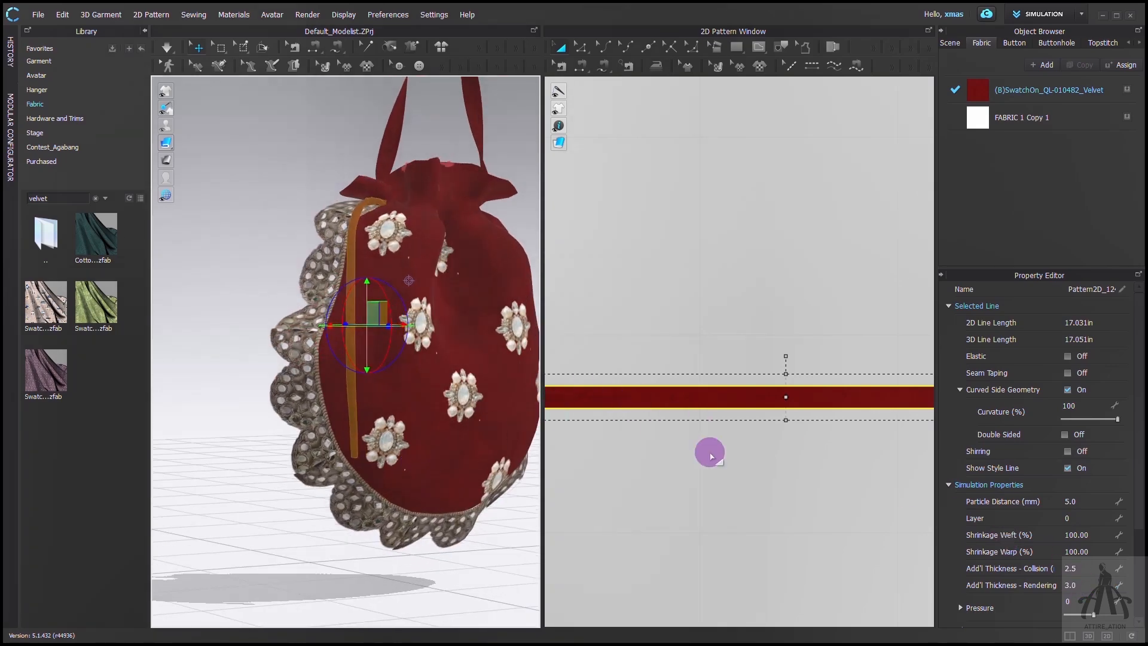
scroll(685, 439, "down", 3)
scroll(685, 440, "down", 3)
scroll(599, 441, "up", 3)
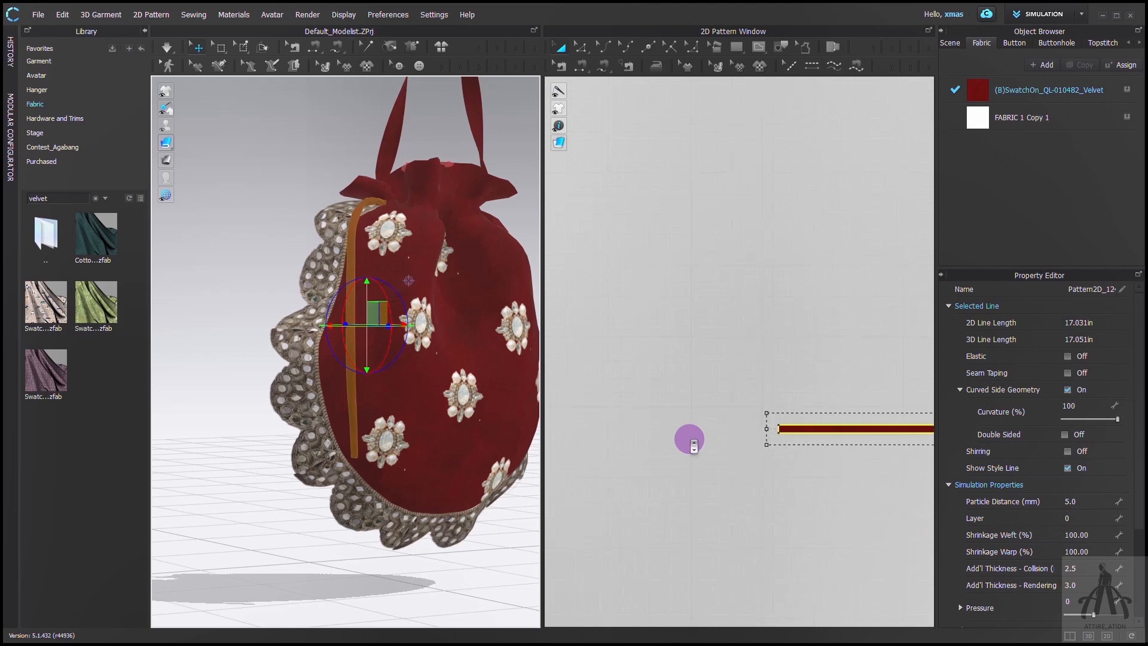
left_click(737, 46)
left_click(549, 222)
type(".")
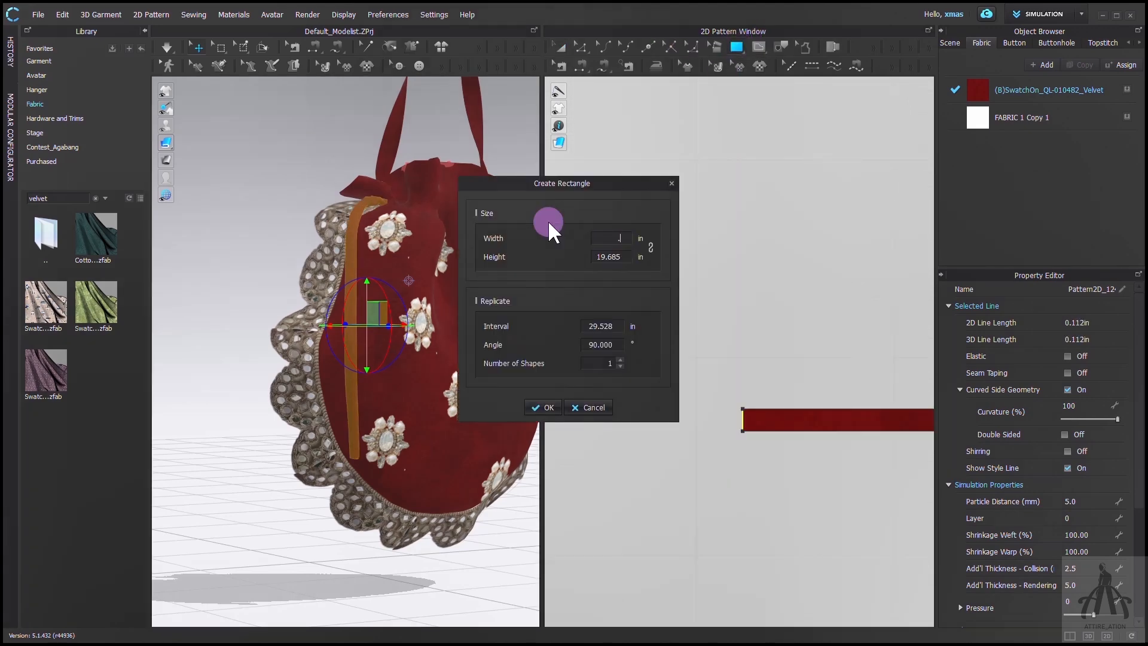
type("112")
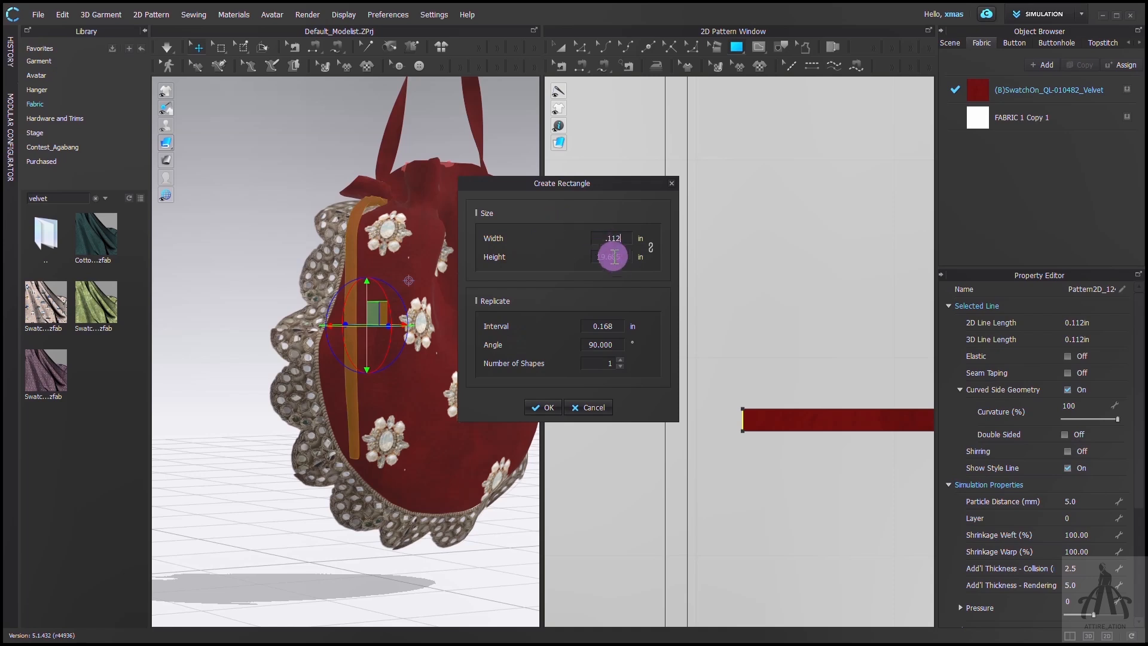
left_click(614, 257)
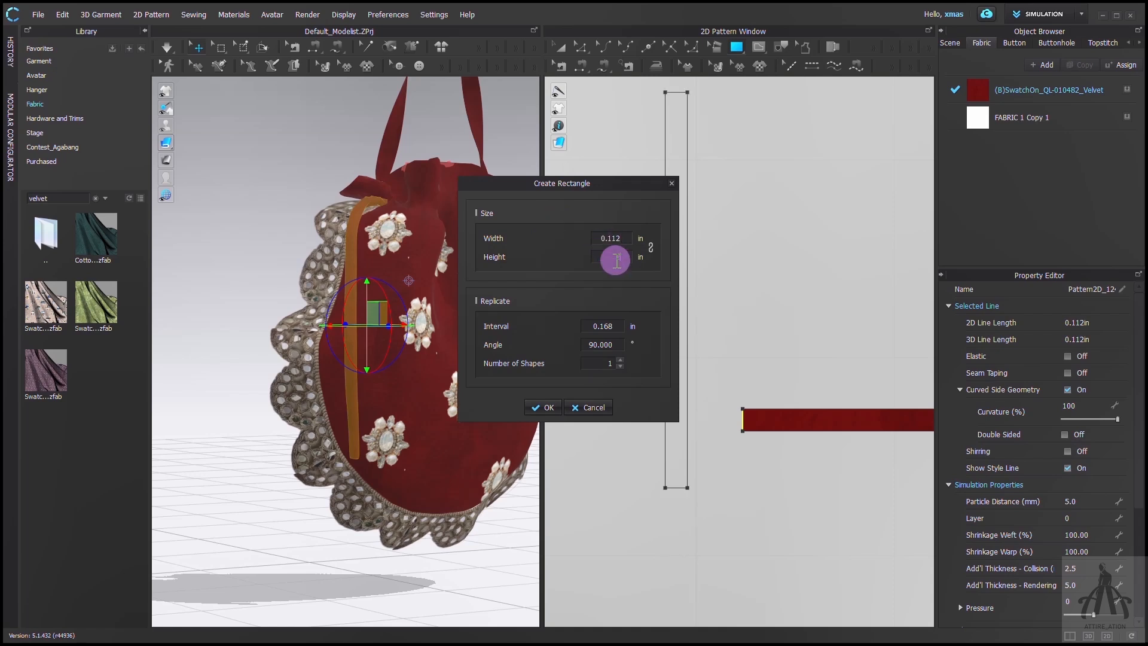
key("Return")
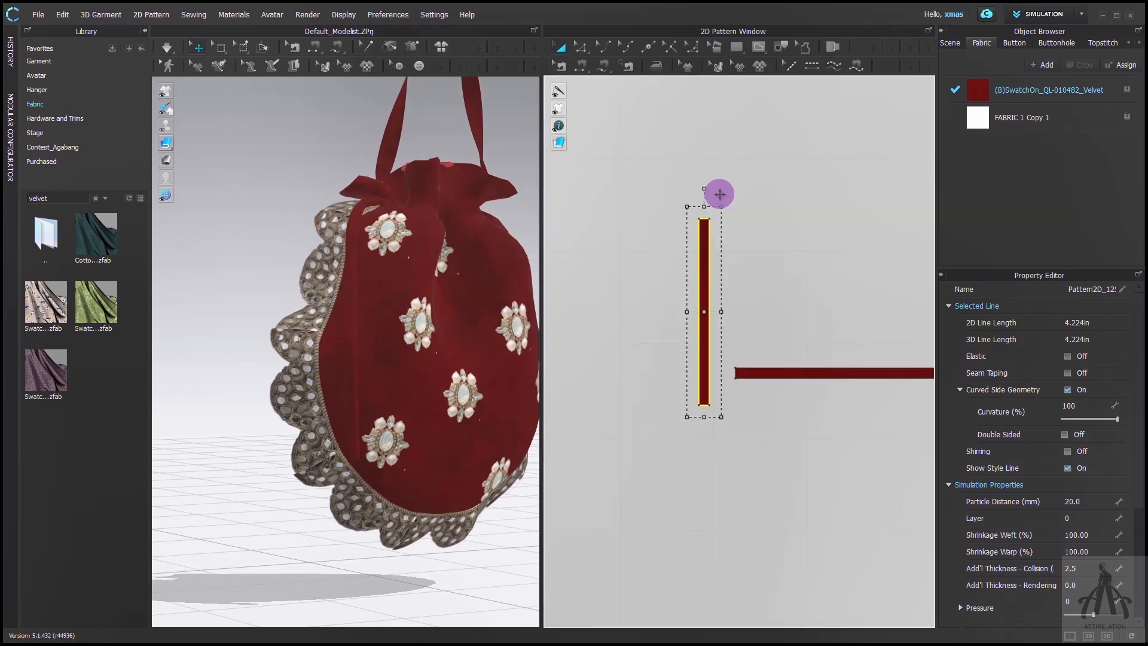
Turn the short rectangle horizontal, line it up with the strip's free end, and sew their facing short edges together.
left_click_drag(705, 190, 799, 312)
left_click_drag(762, 315, 684, 377)
scroll(756, 375, "up", 2)
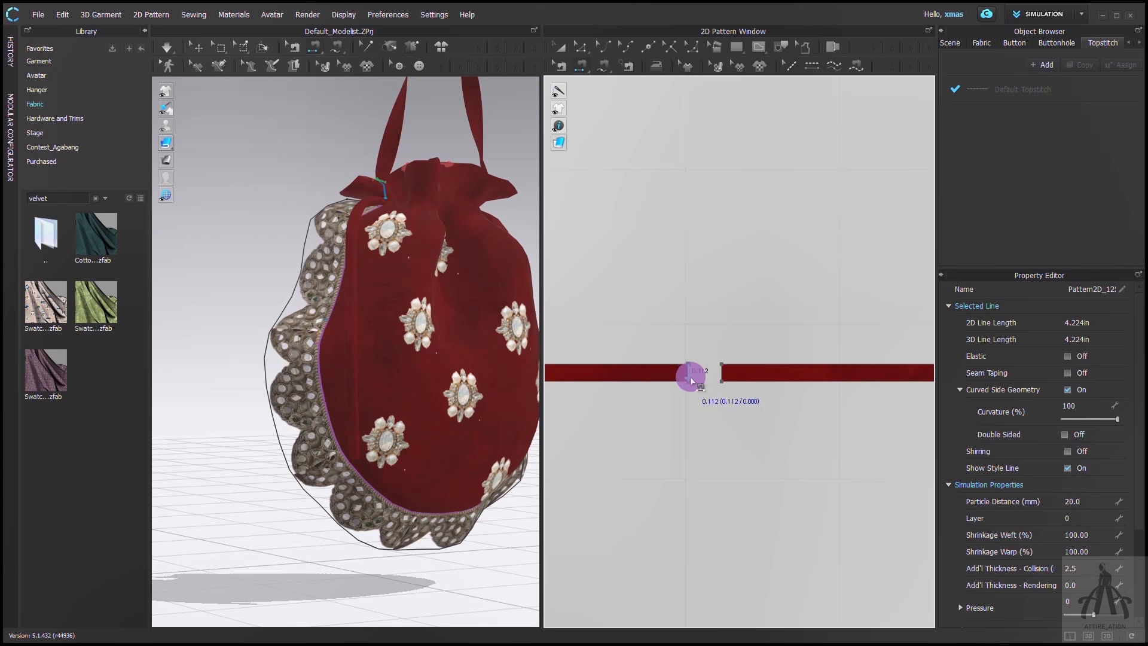
left_click(689, 375)
left_click(721, 375)
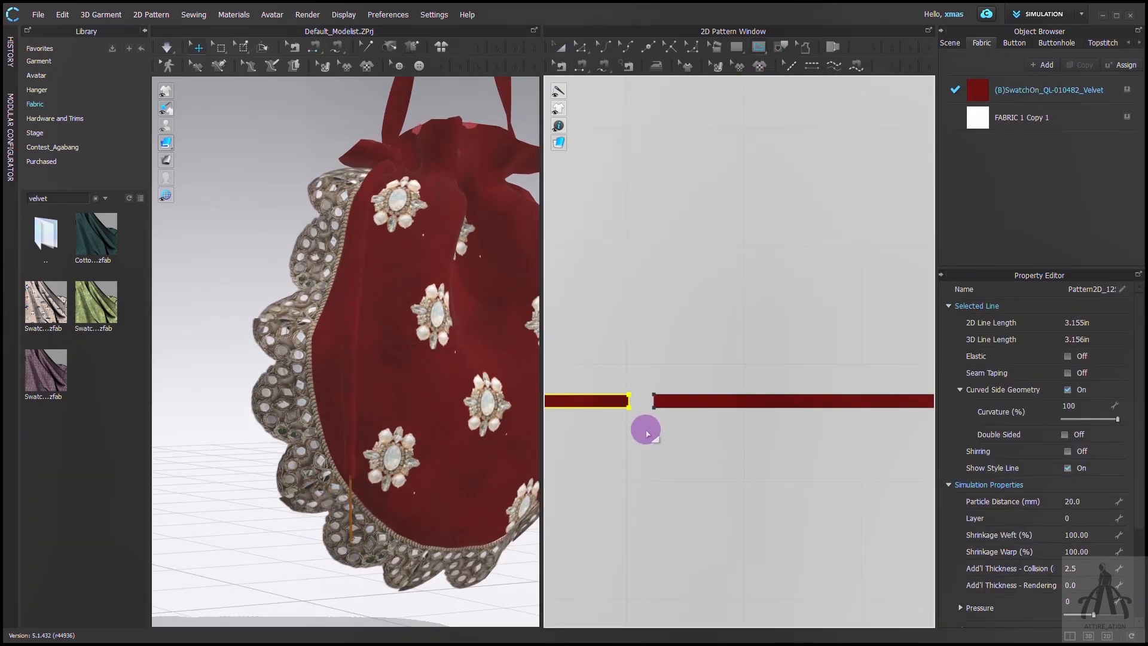
Draw an internal line across the long strip near its end at the short rectangle, and apply Cut & Sew to it.
scroll(684, 405, "up", 3)
left_click(668, 368)
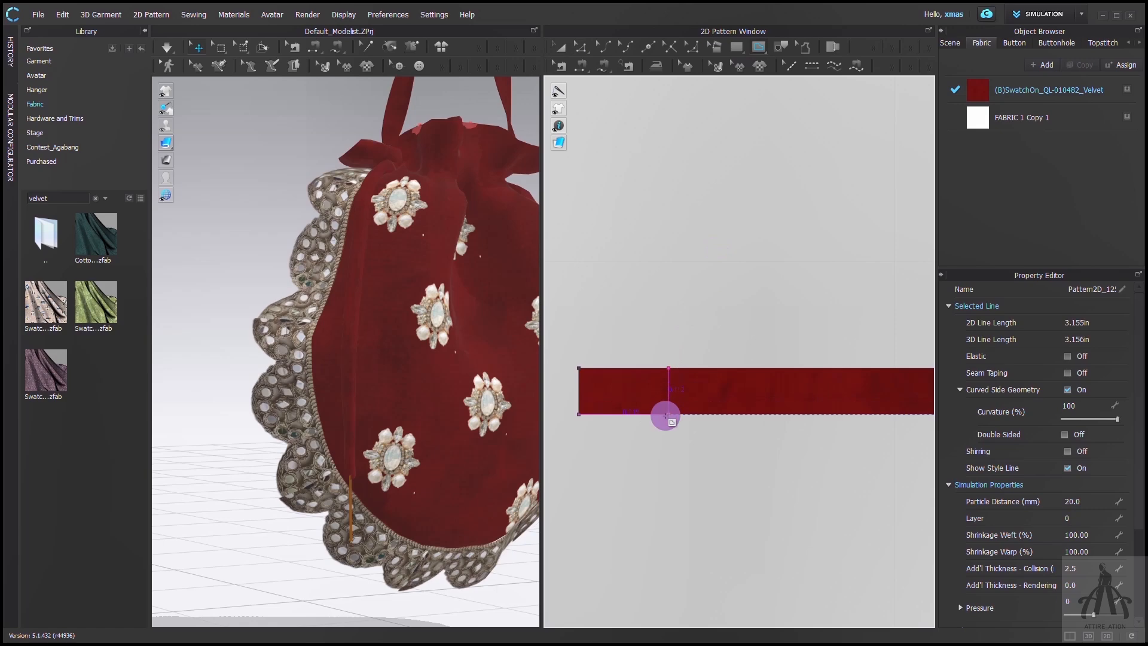
left_click(666, 401)
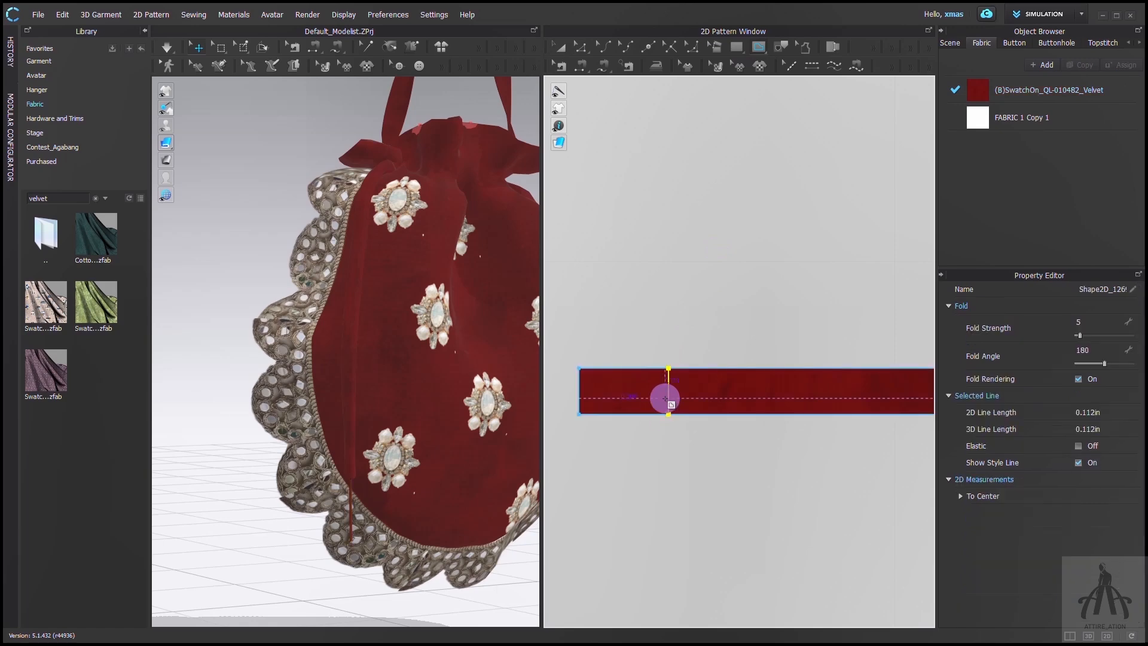
right_click(667, 402)
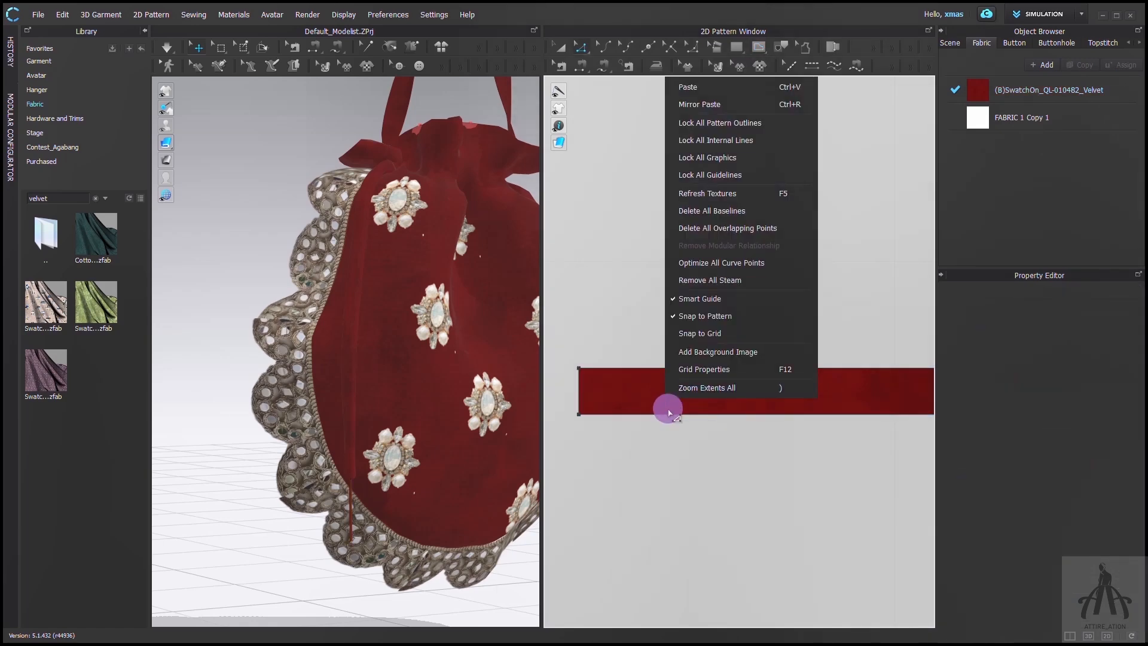
left_click(671, 405)
right_click(670, 388)
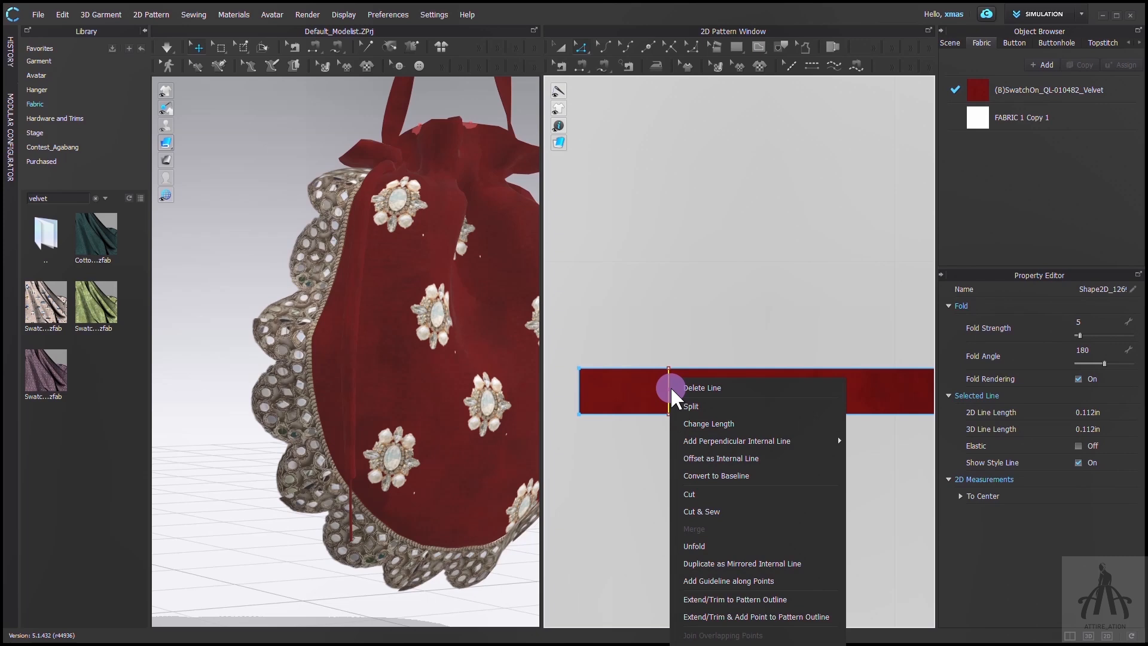
left_click(722, 509)
Move the small cut-off piece into the gap between the short rectangle and the long strip.
scroll(663, 445, "down", 6)
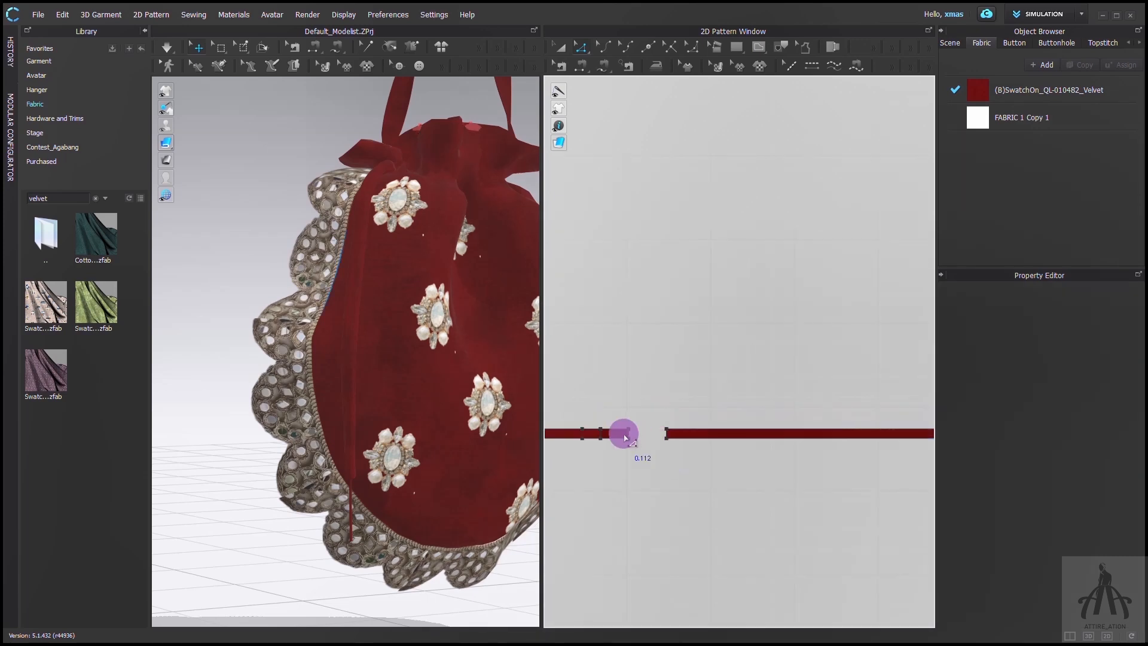
key("a")
left_click(588, 435)
left_click_drag(617, 419, 646, 432)
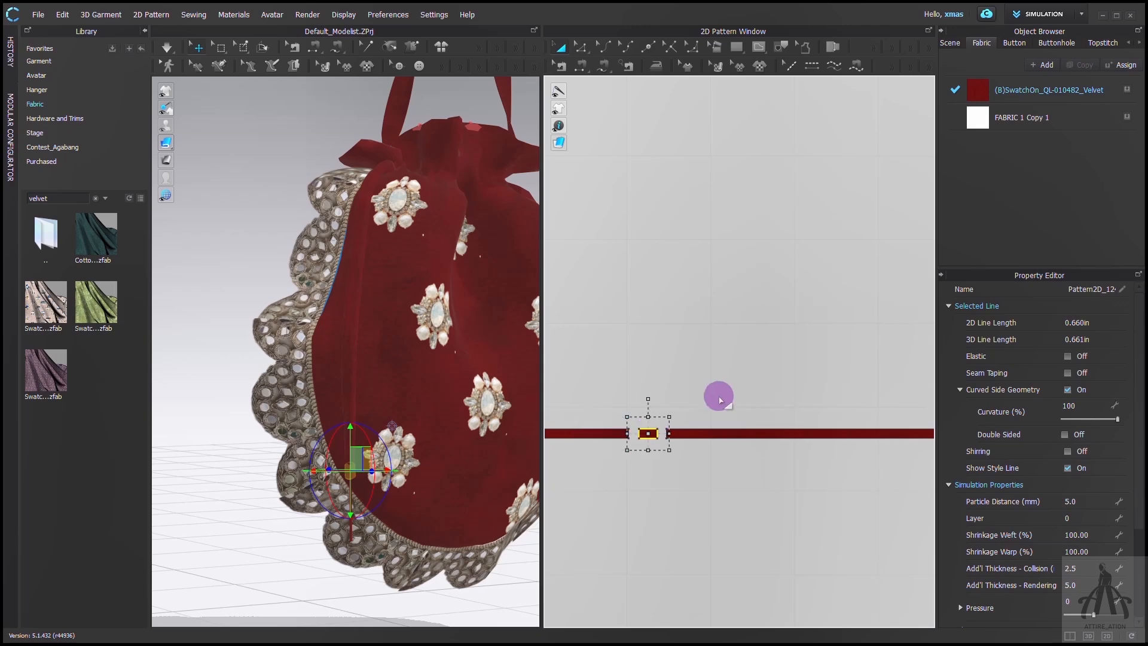
left_click(719, 397)
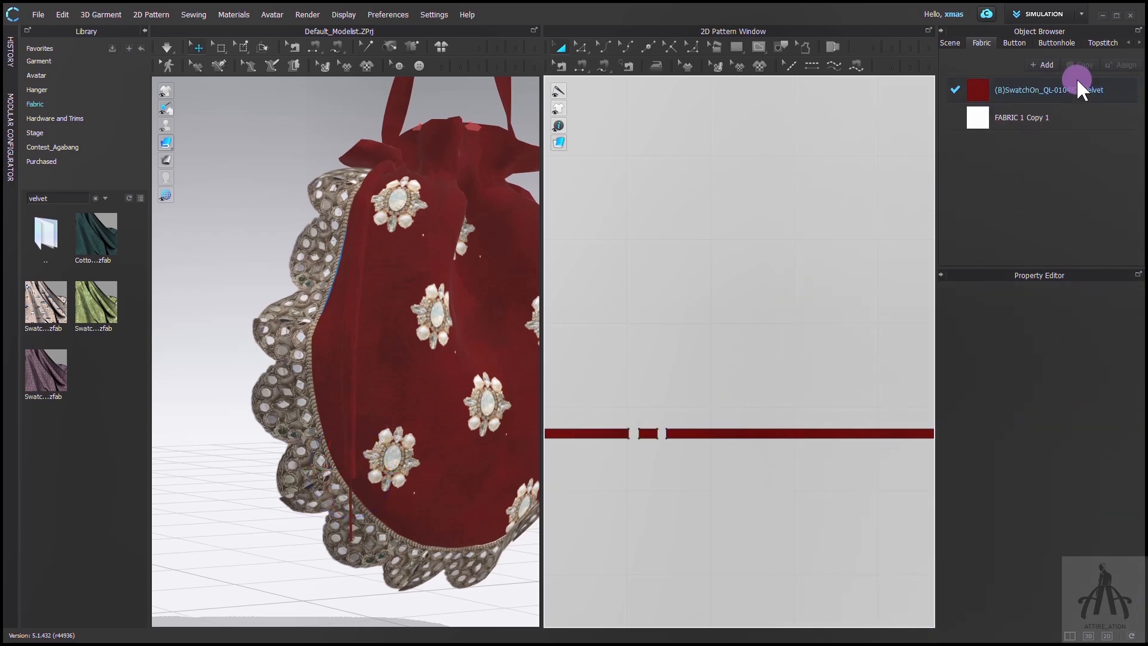
Add a new fabric, assign it to the short rectangle, and set its material type to Fur (Render Only).
left_click(1059, 67)
left_click(648, 432)
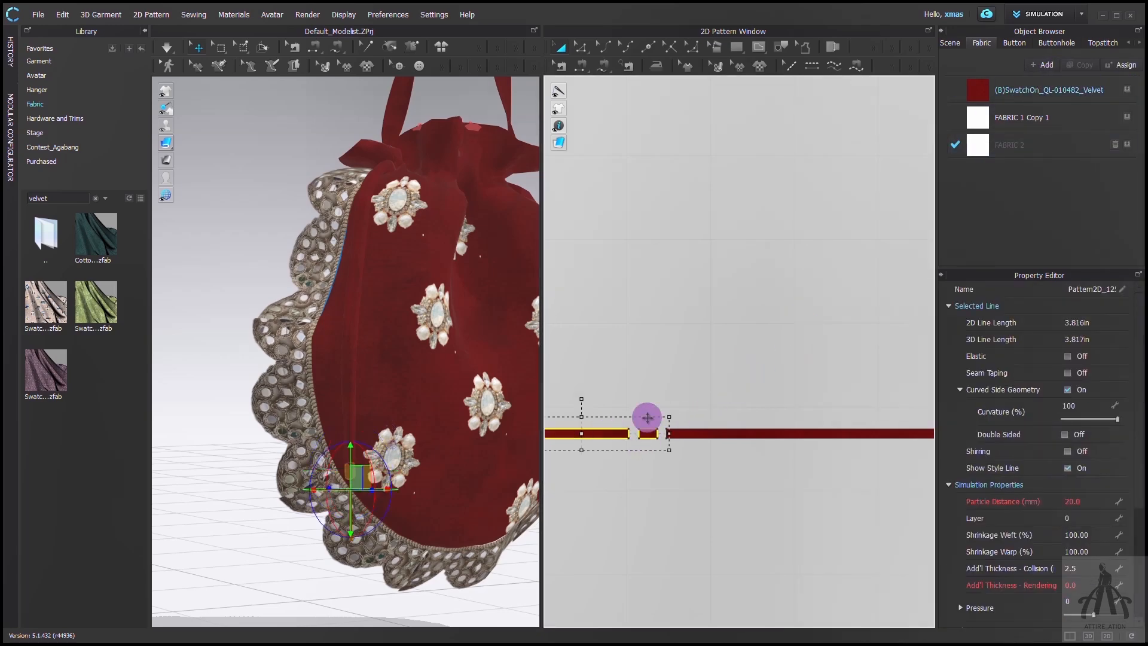
left_click(1132, 142)
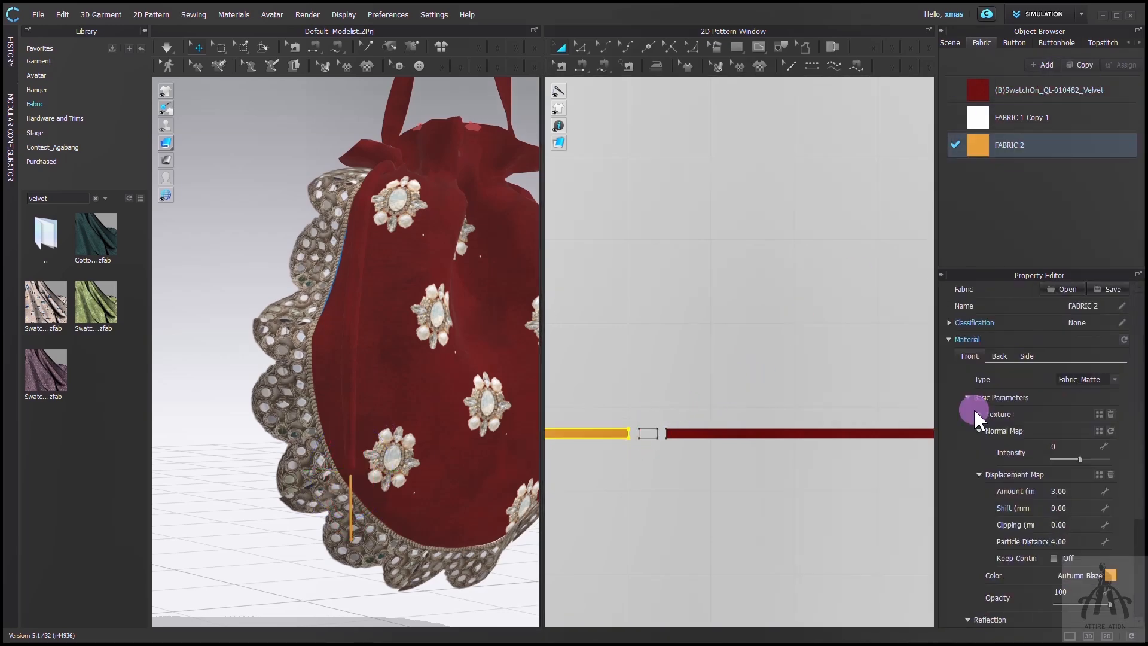
left_click(1110, 374)
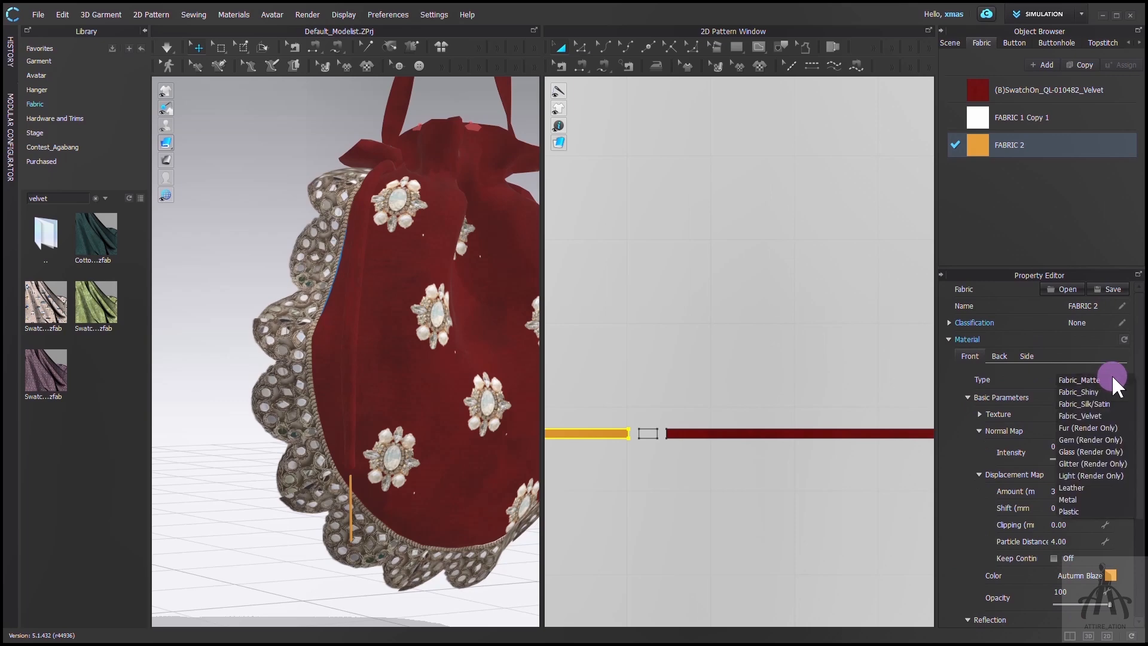
left_click(1080, 425)
Set the fur's base shape to length 3 in, thickness 0.3, bend 1 and density 7.
scroll(998, 459, "down", 5)
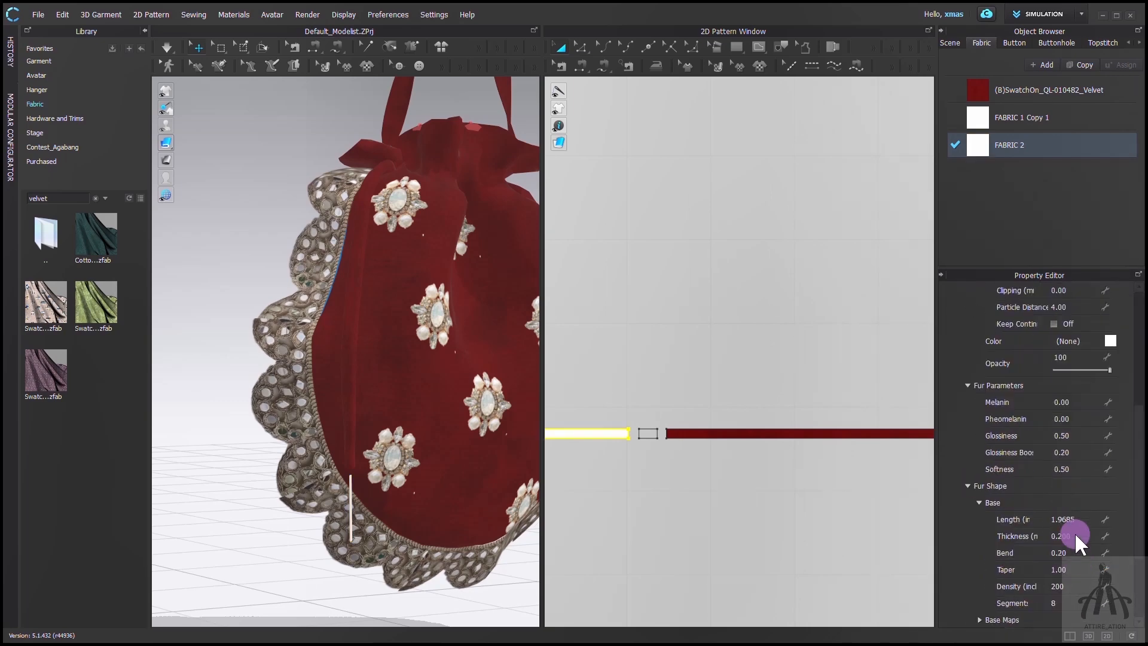
scroll(1074, 532, "down", 1)
left_click(1067, 484)
type("3")
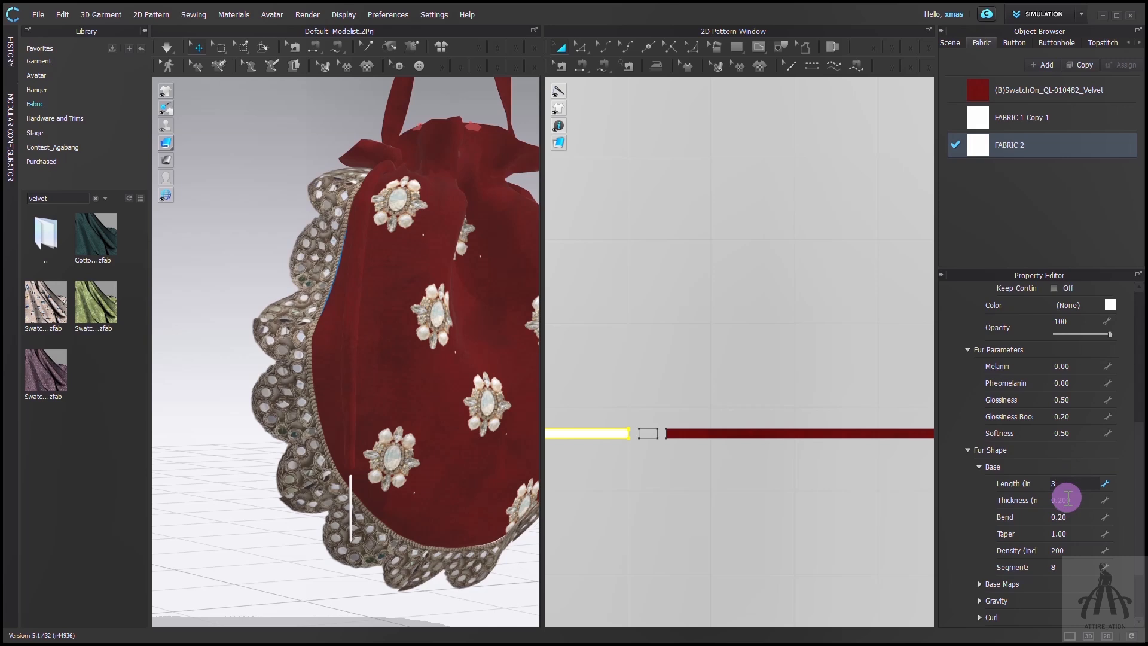
left_click(1068, 500)
scroll(1068, 498, "down", 2)
left_click(1057, 431)
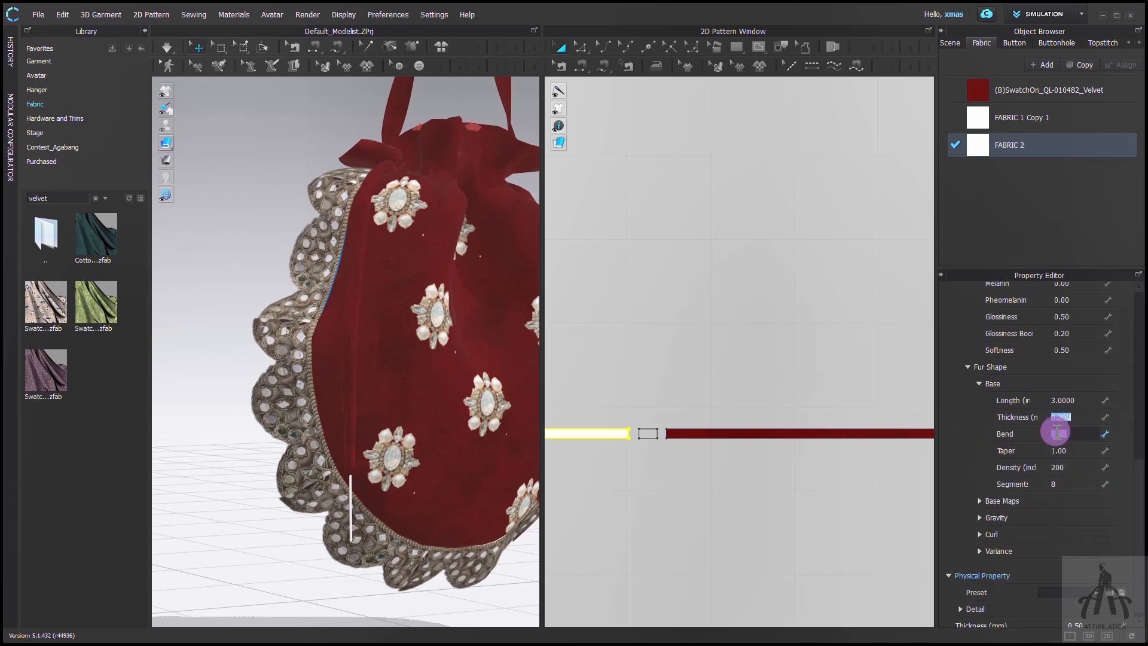
left_click(1078, 419)
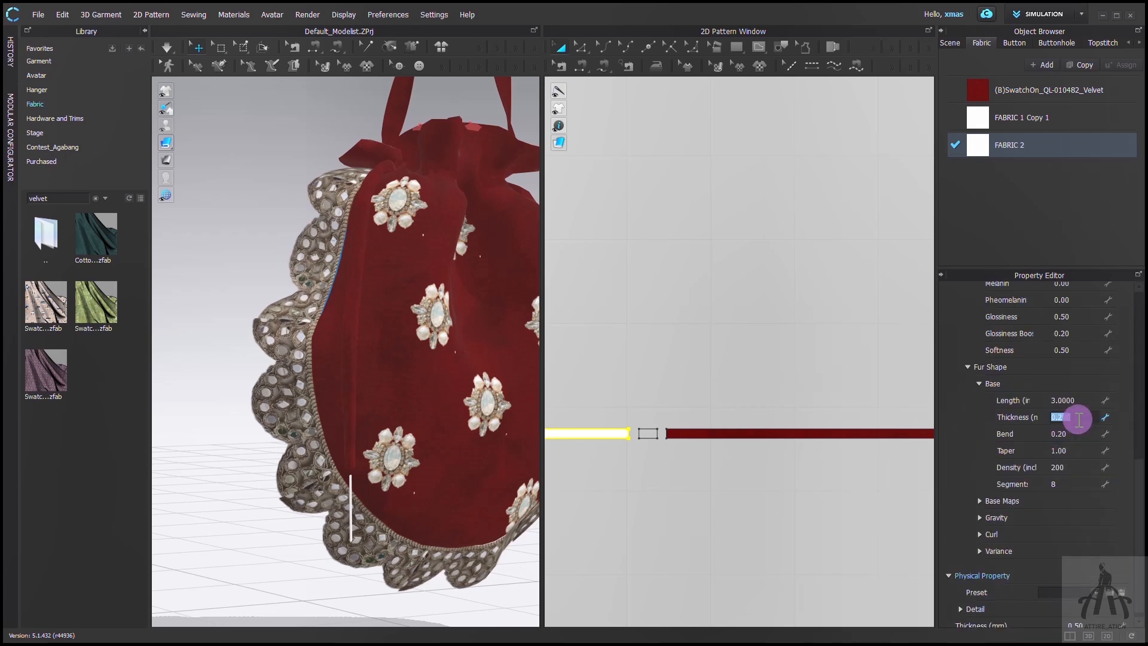
left_click(1076, 434)
type("1")
key("Return")
left_click(1070, 471)
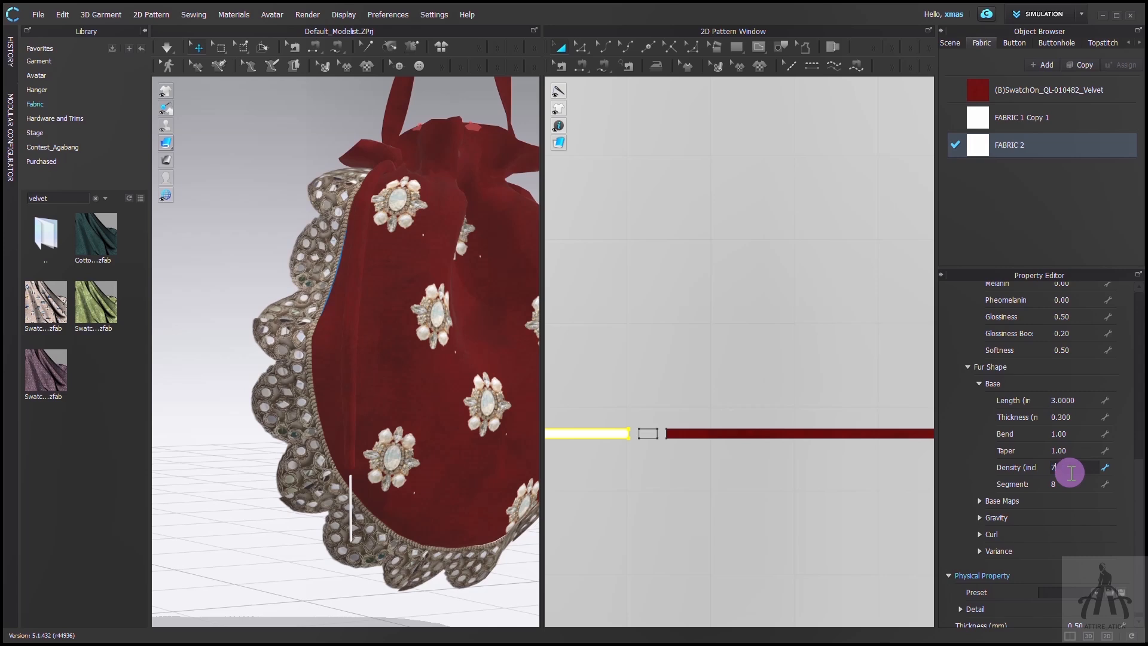
type("7")
Set the fur fabric's colour to the Pantone TCX swatch Chai Tea.
scroll(1106, 396, "up", 3)
left_click(1107, 398)
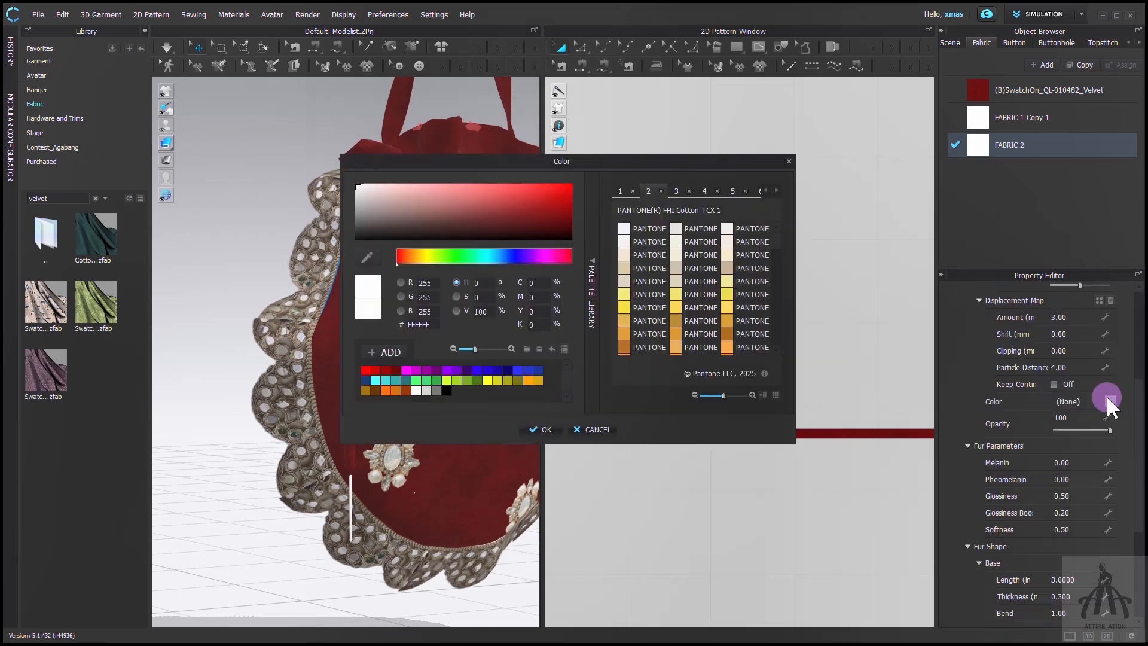
left_click(676, 332)
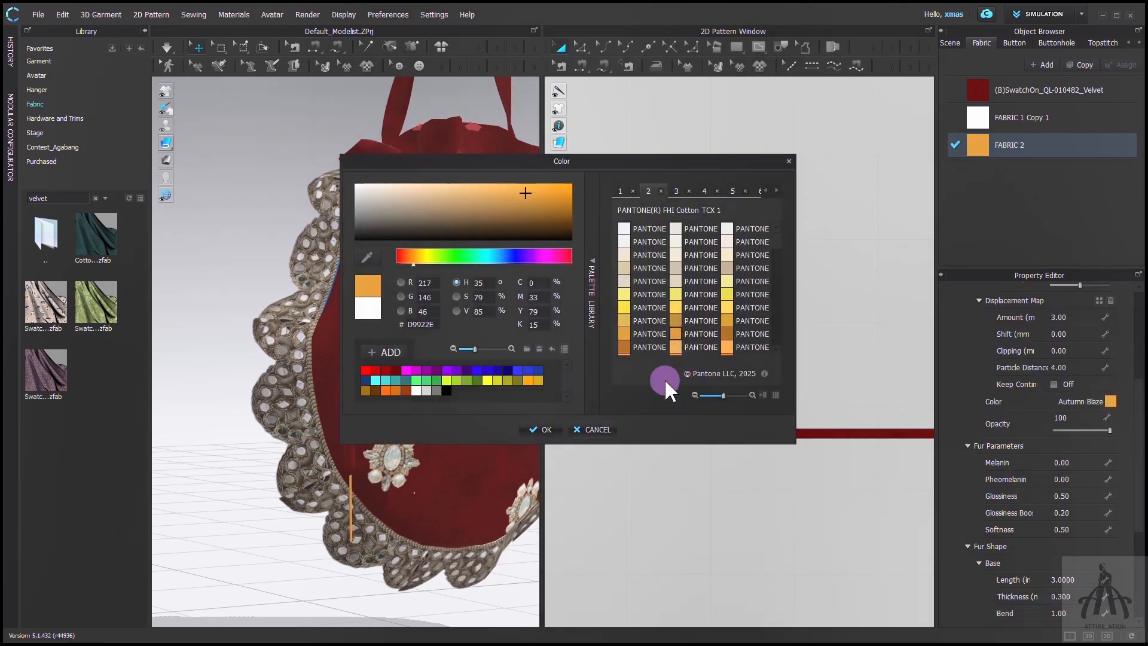
left_click(619, 354)
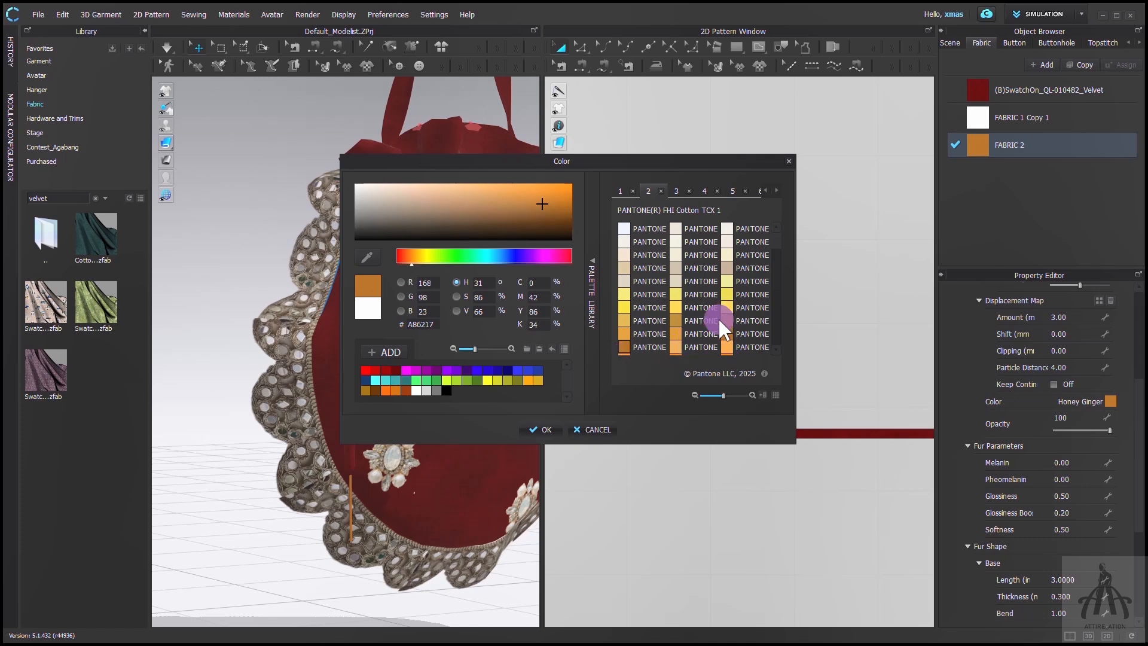
left_click(676, 315)
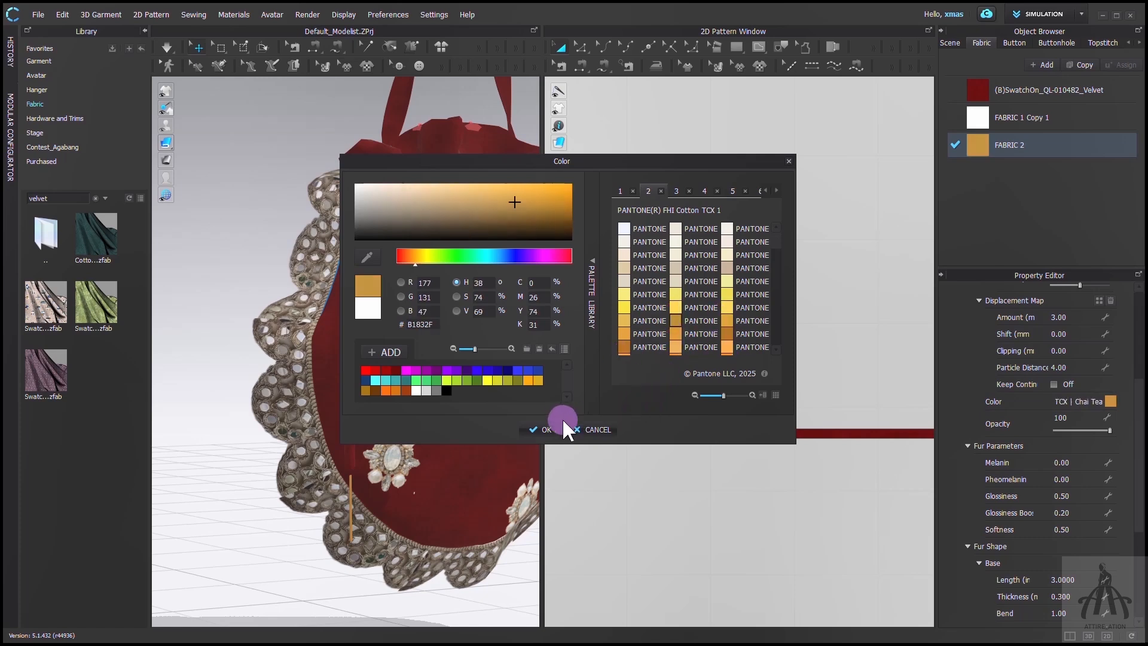
left_click(545, 429)
Start a render preview of the fur tassel at the end of the side tie.
left_click(311, 15)
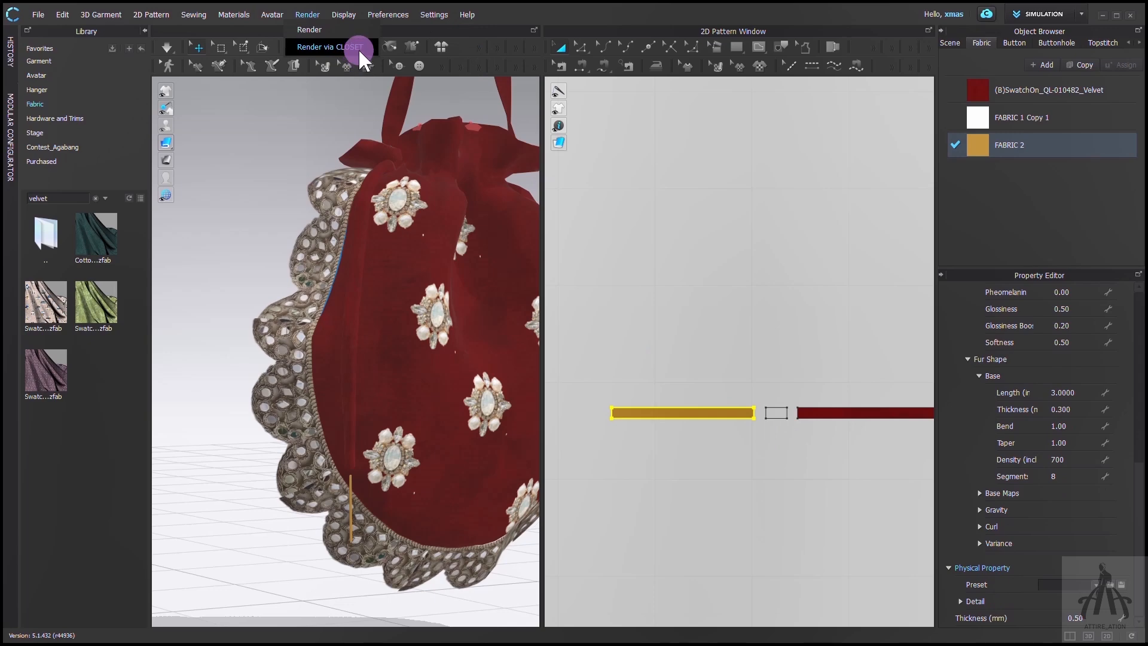
left_click(358, 48)
left_click(552, 46)
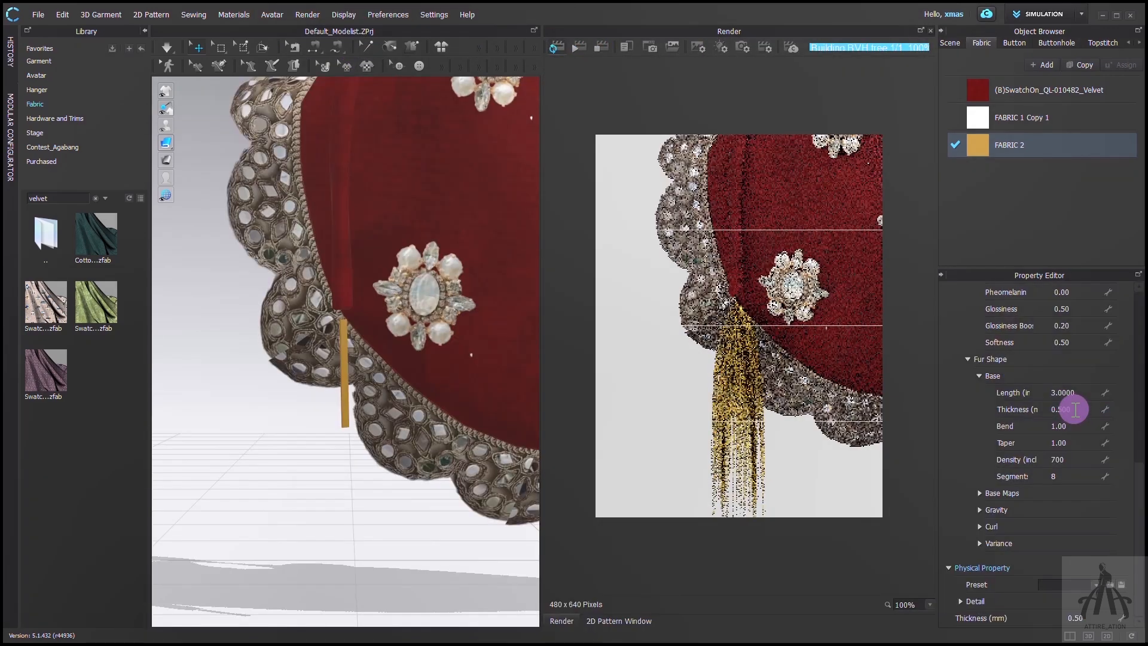
Set the fur's base thickness to 0.5 and density to 900, and expand its Variance settings.
left_click(1062, 463)
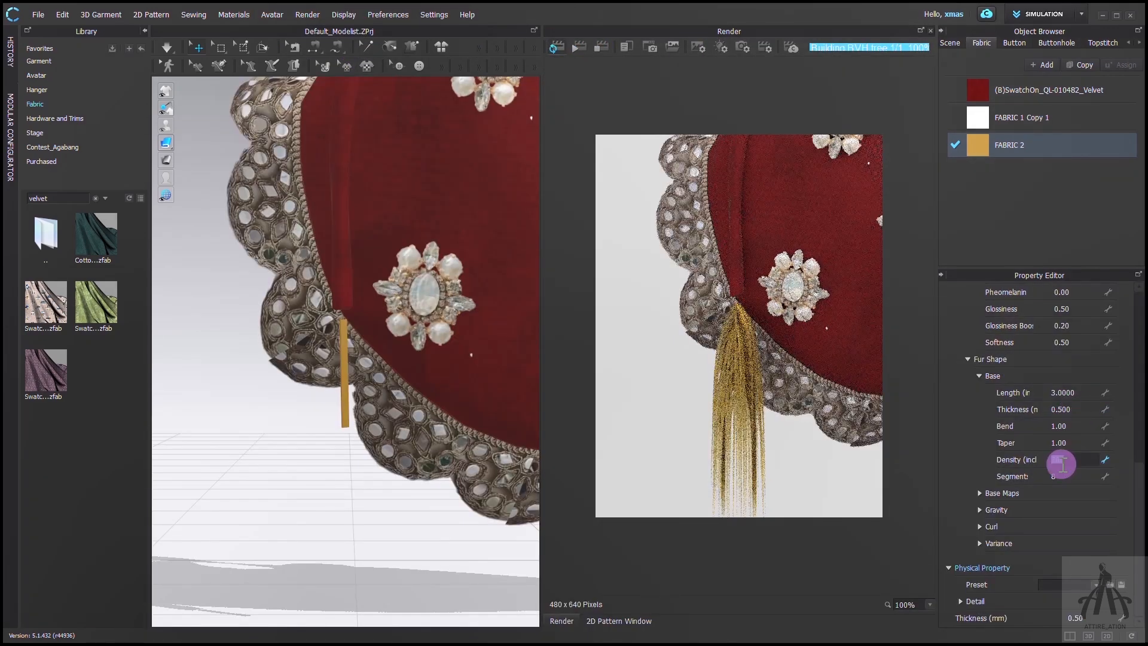
type("900")
key("Return")
left_click(979, 543)
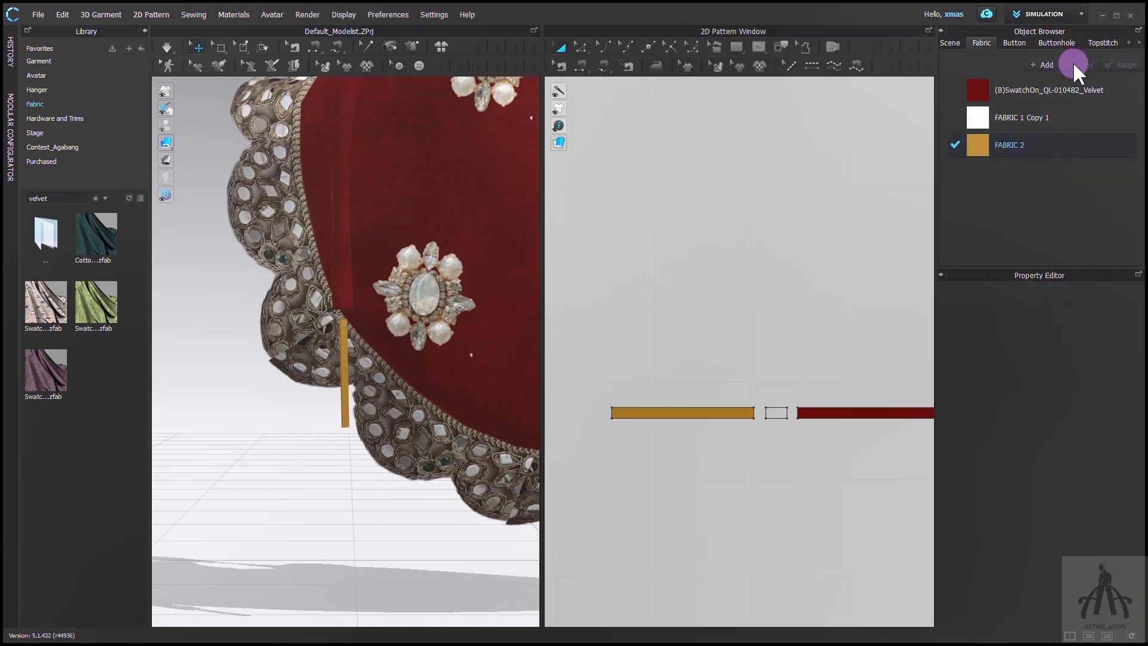
Assign a copy of the fur fabric to the small piece between the tie and tassel, with fur length 0.5 in.
left_click(773, 418)
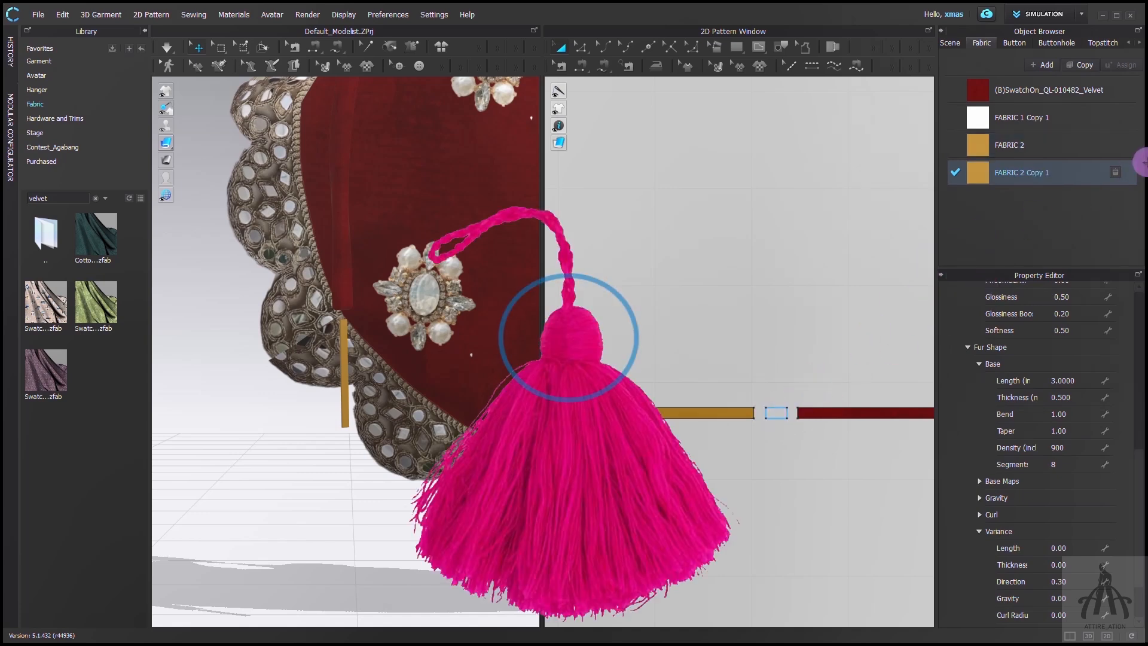
double_click(1127, 172)
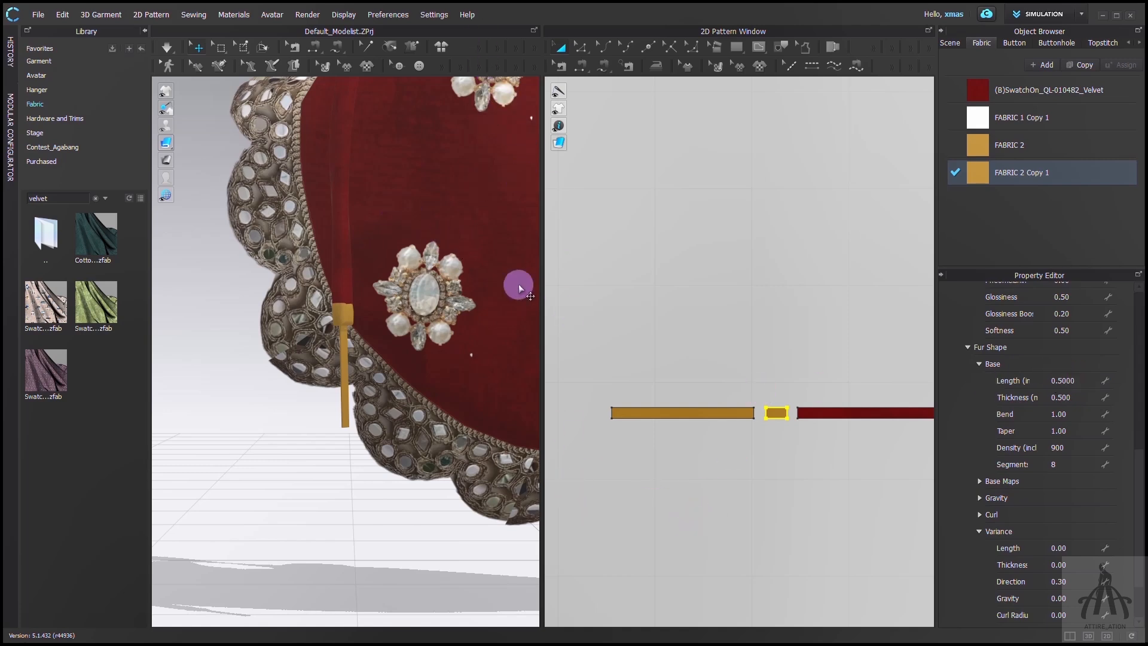
left_click(751, 415)
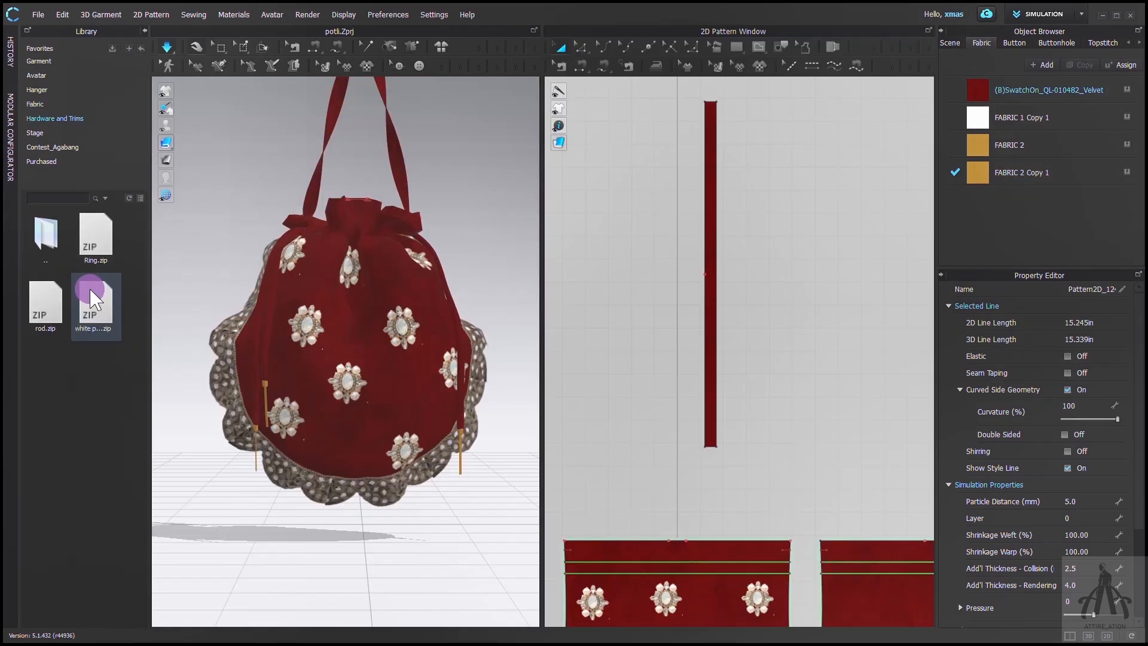
Import the white bead OBJ from the Hardware and Trims library, adding it to the scene as a trim.
double_click(93, 297)
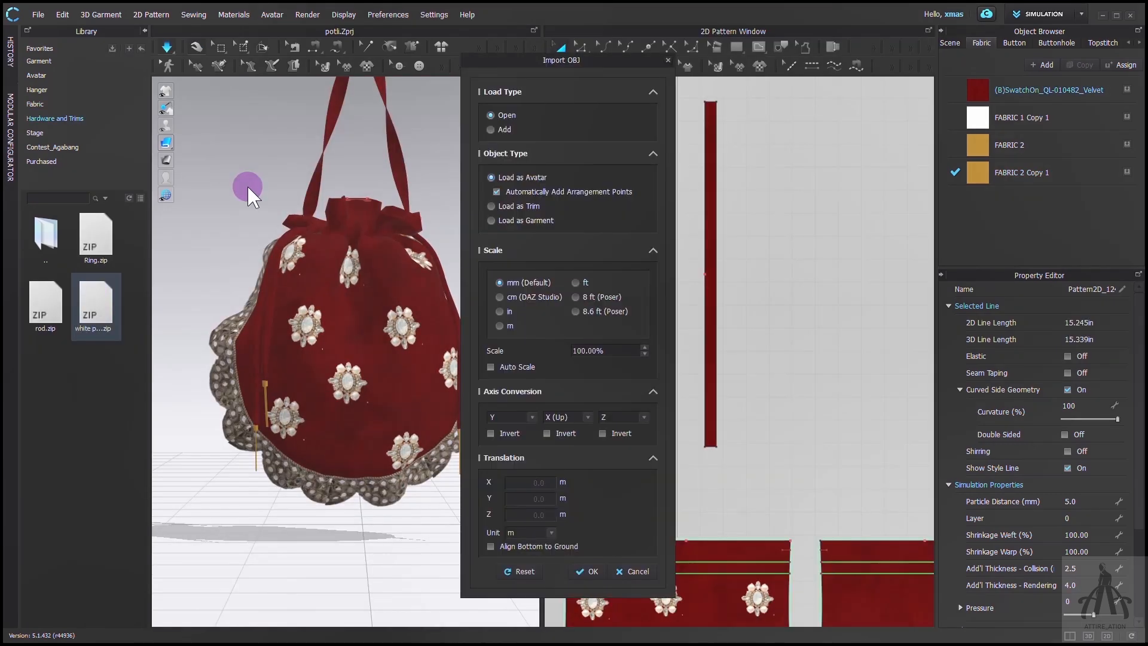
left_click(497, 128)
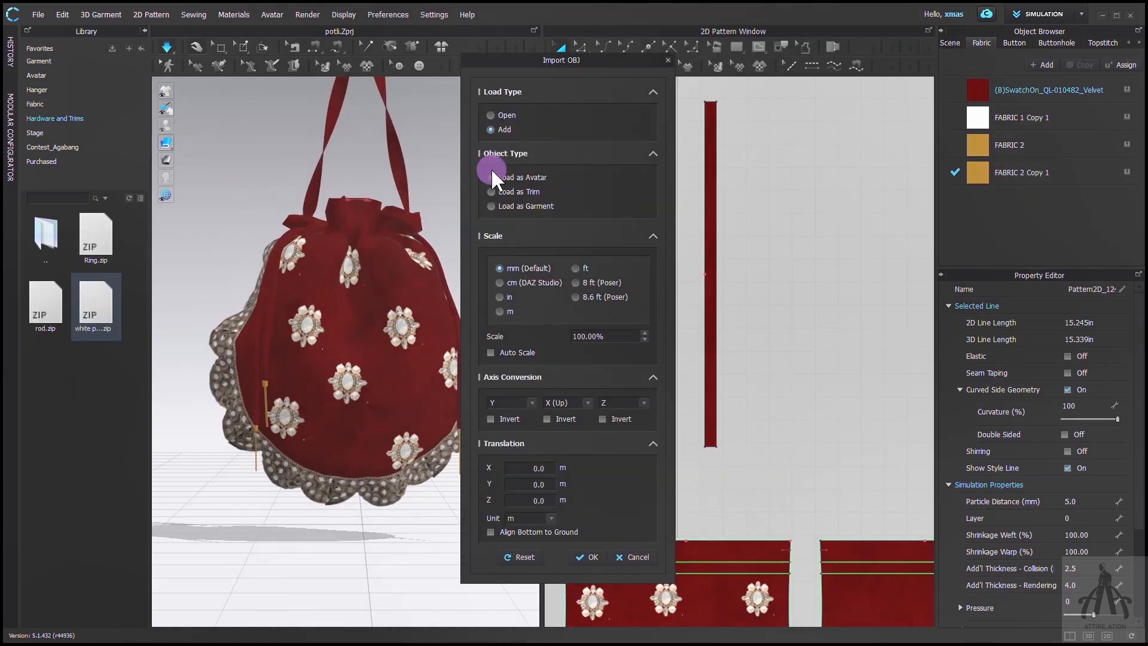
left_click(524, 191)
left_click(594, 557)
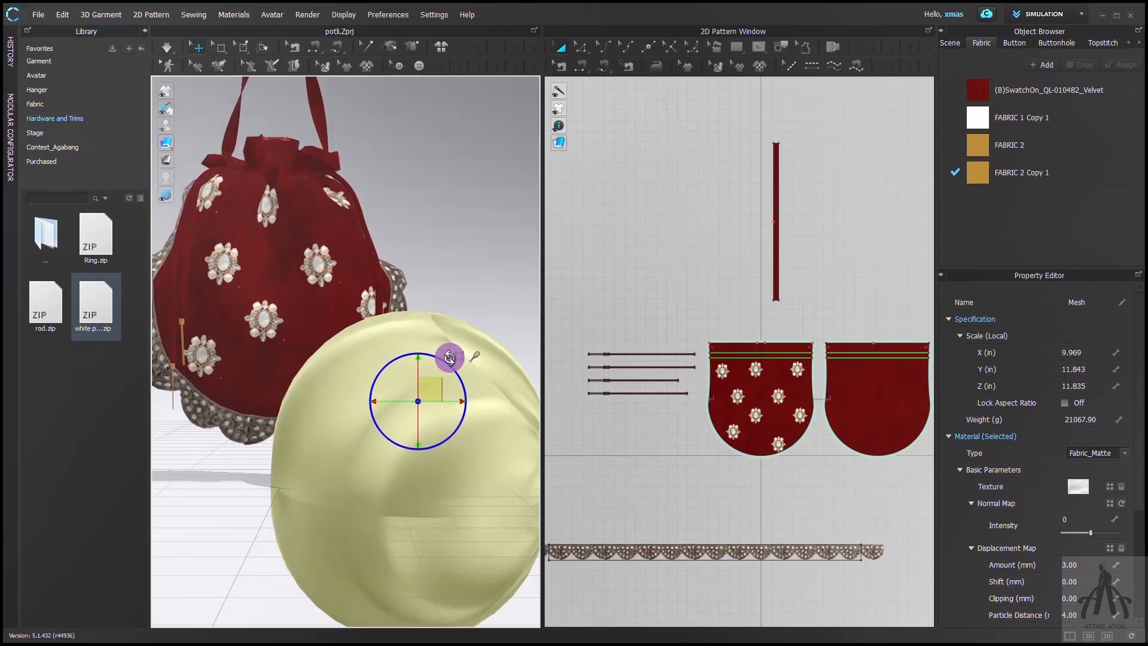
Scale the imported bead down to about 0.90 × 0.85 × 0.68 in.
left_click(458, 356)
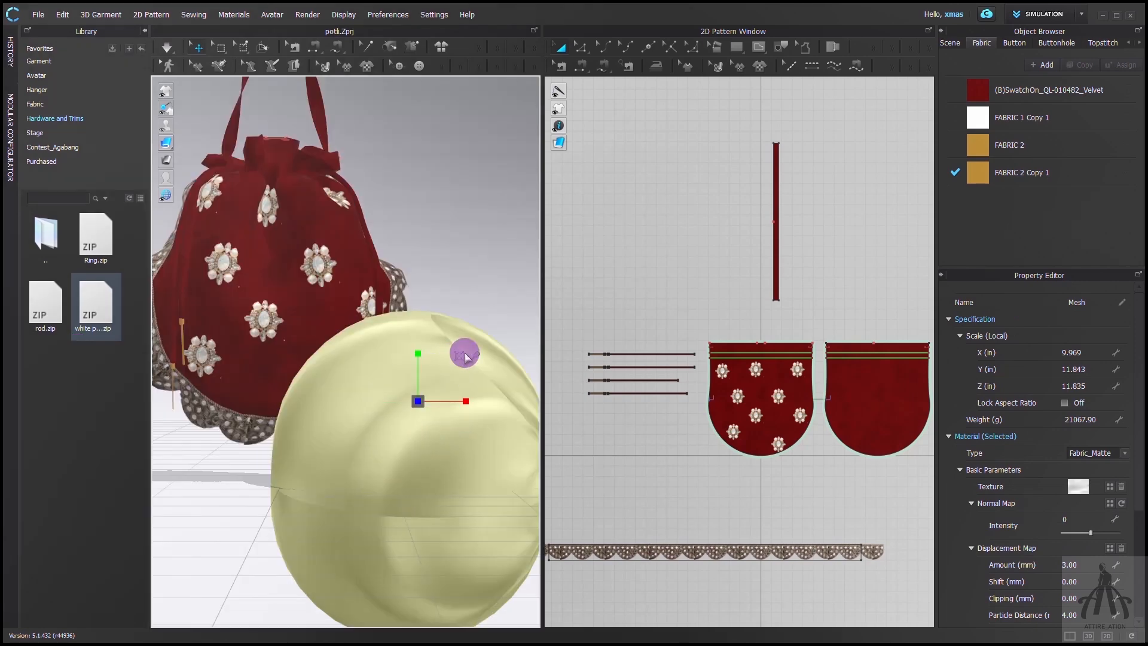
left_click_drag(418, 353, 388, 403)
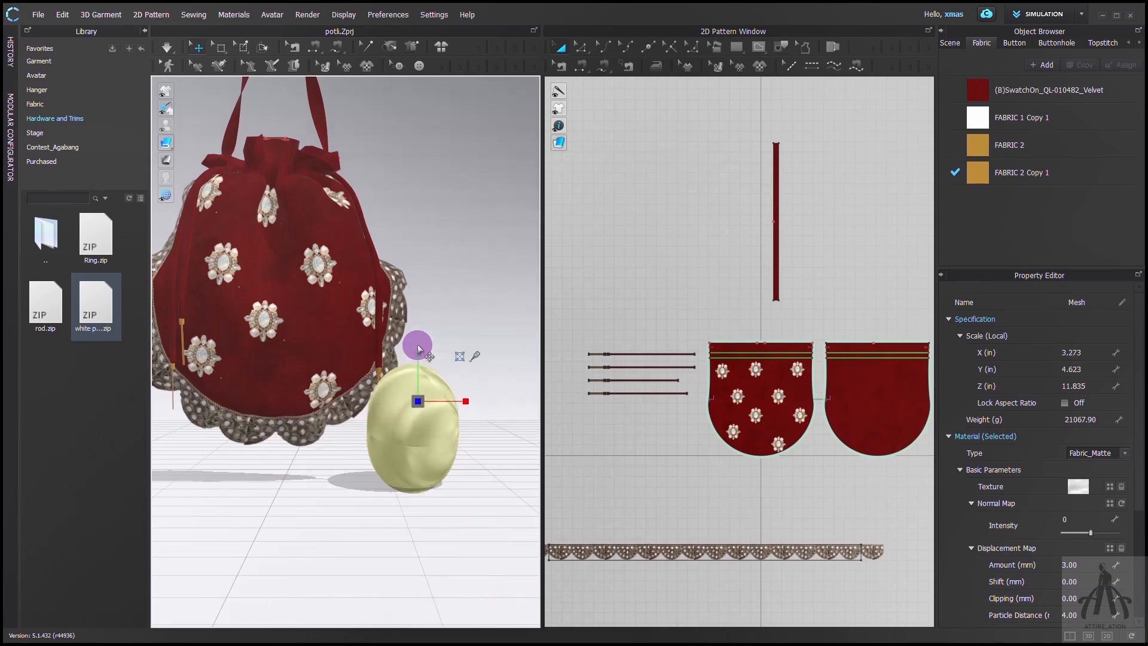
left_click_drag(417, 353, 410, 448)
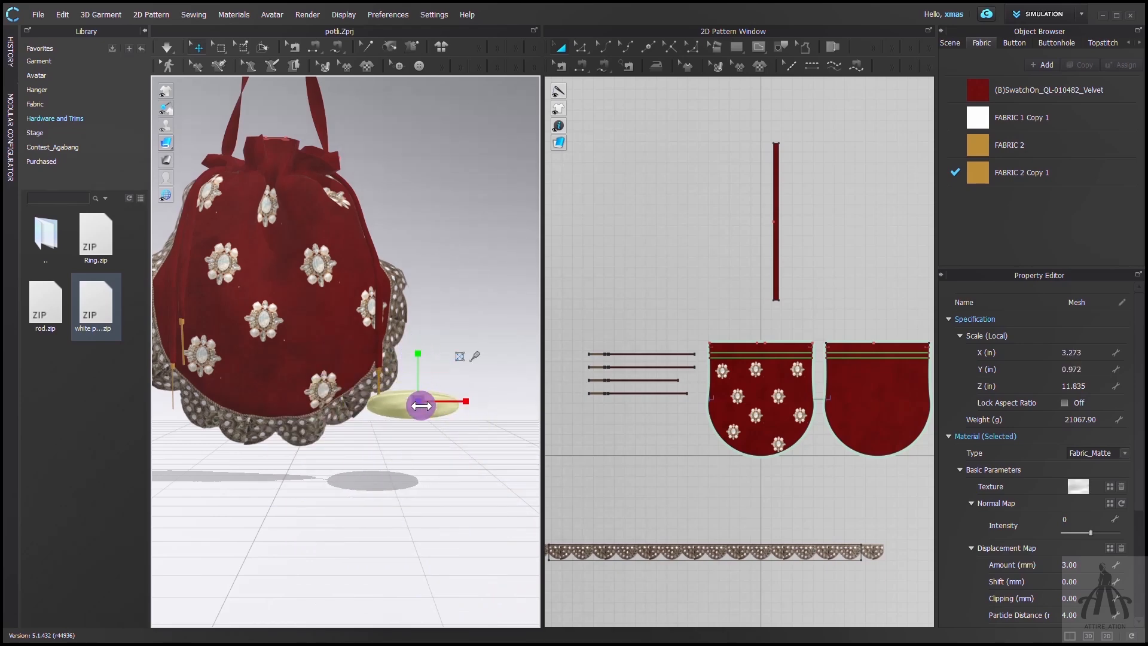
left_click_drag(419, 405, 390, 407)
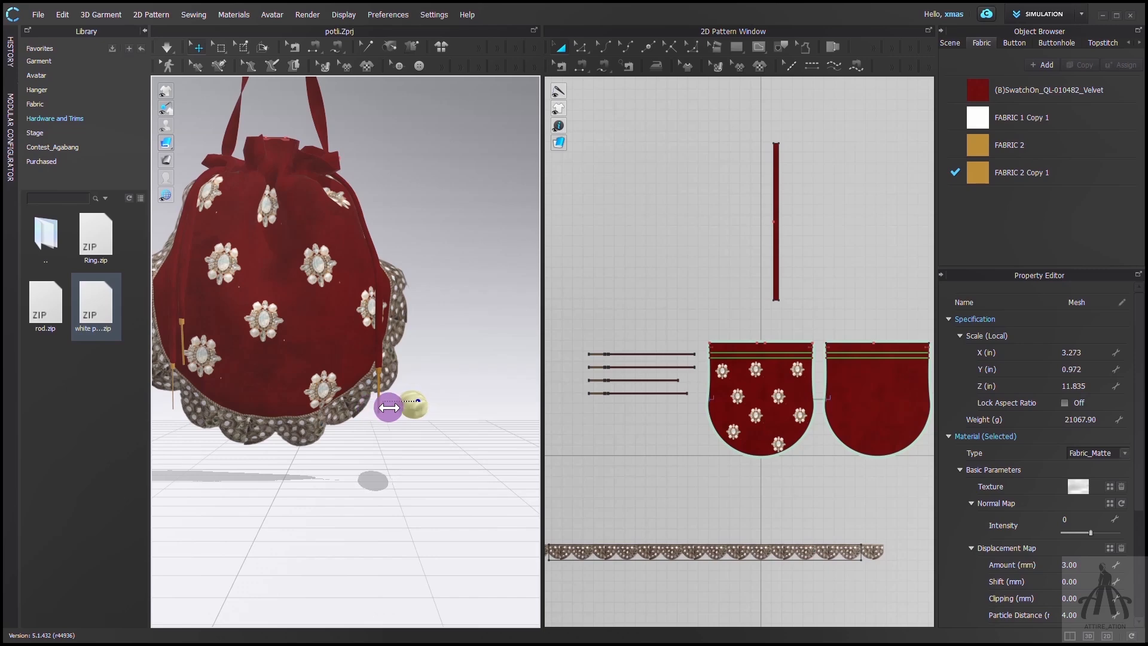
scroll(476, 416, "down", 3)
middle_click_drag(431, 412, 410, 516)
right_click_drag(410, 516, 374, 514)
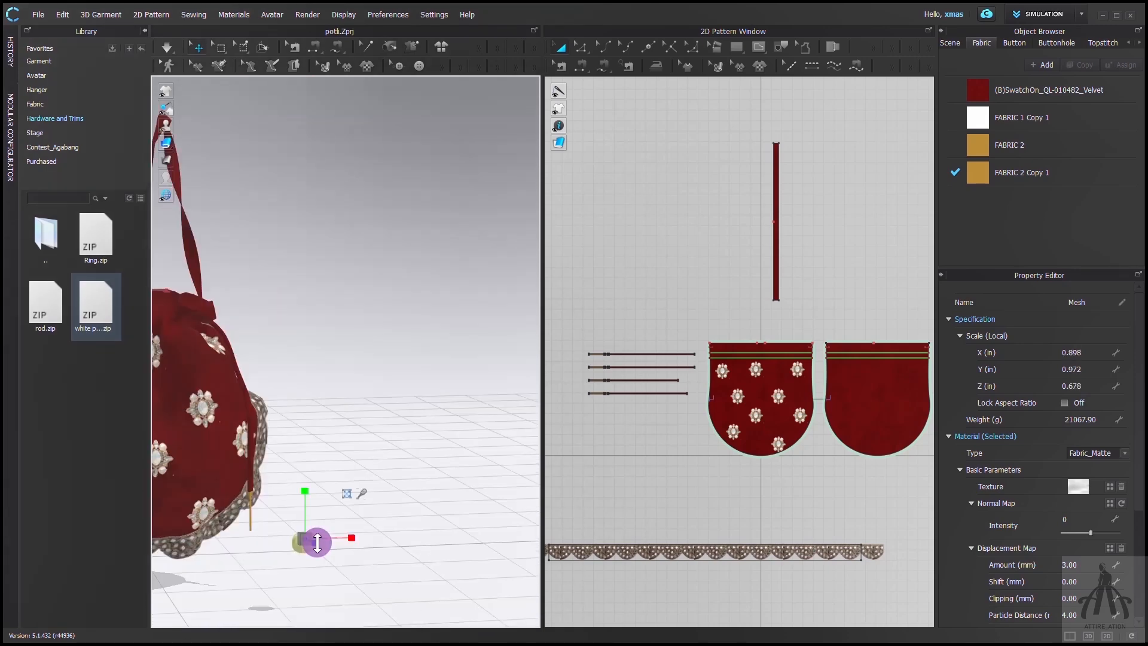
left_click_drag(315, 541, 319, 536)
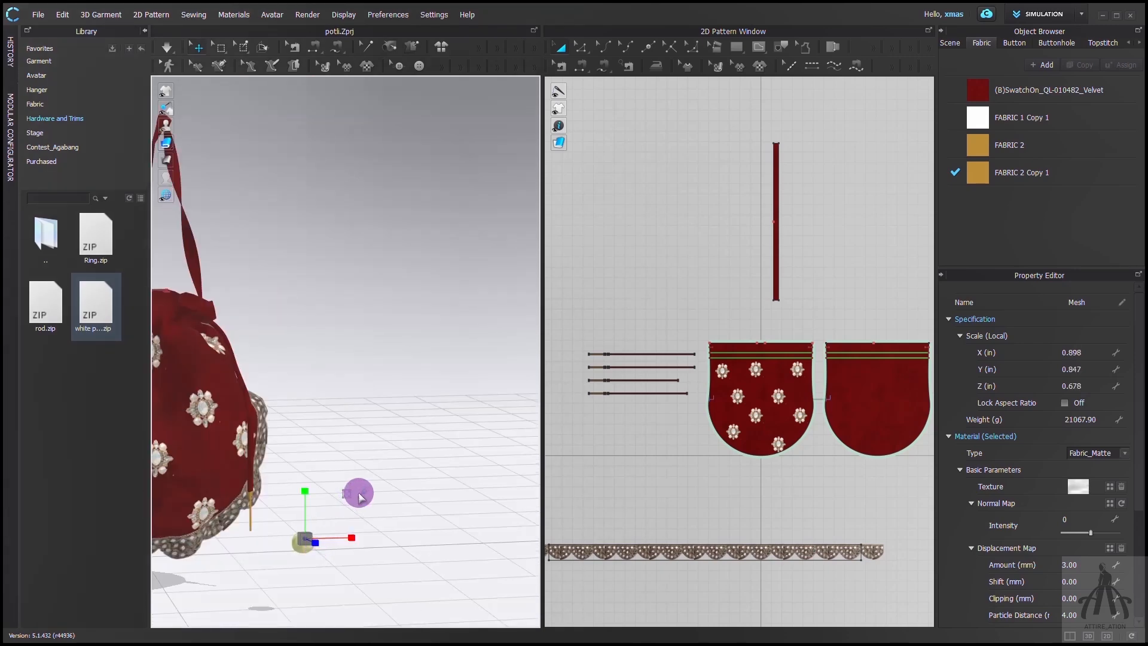
Move the bead up to the purse neck, next to the base of the strap.
left_click(343, 448)
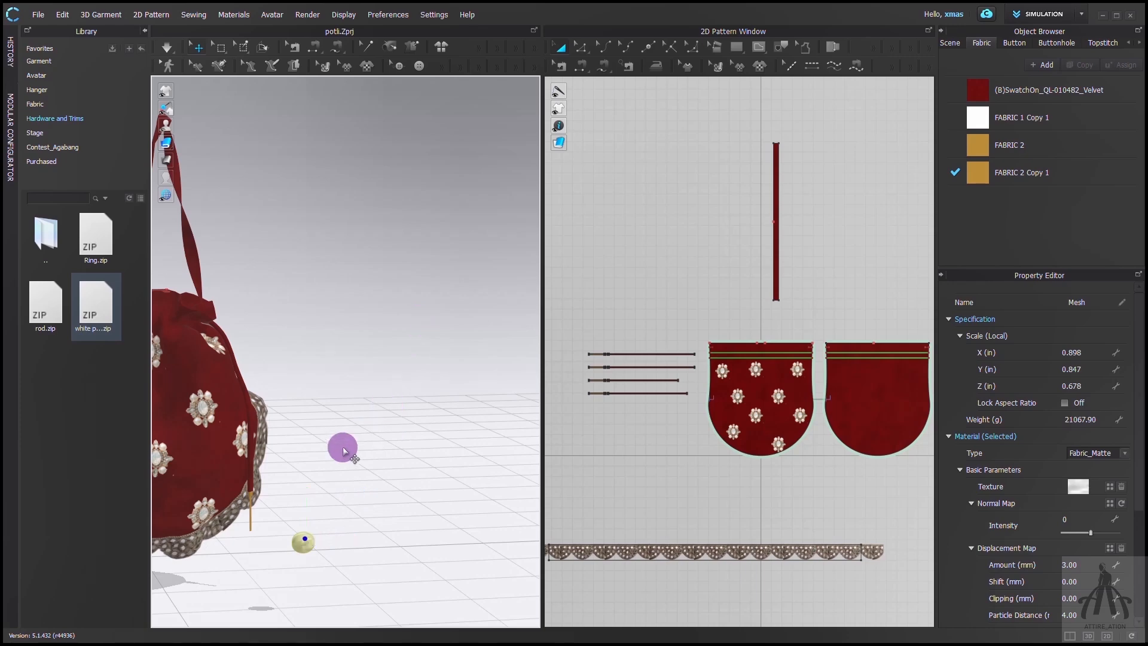
right_click_drag(334, 458, 387, 440)
scroll(185, 279, "up", 5)
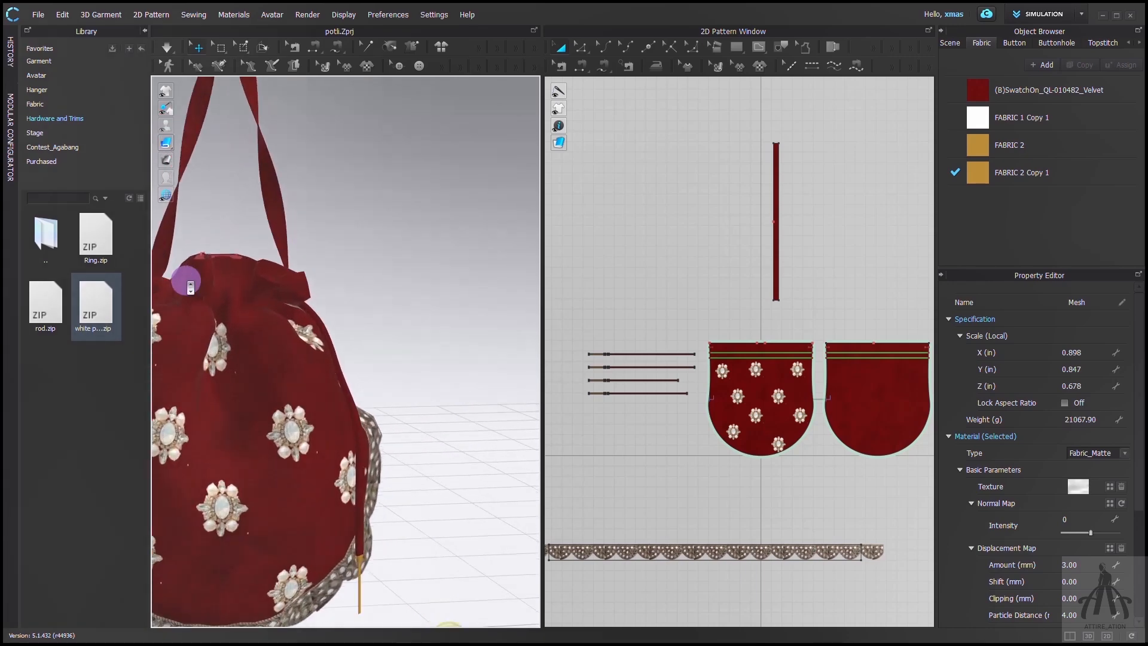
middle_click_drag(364, 362, 359, 422)
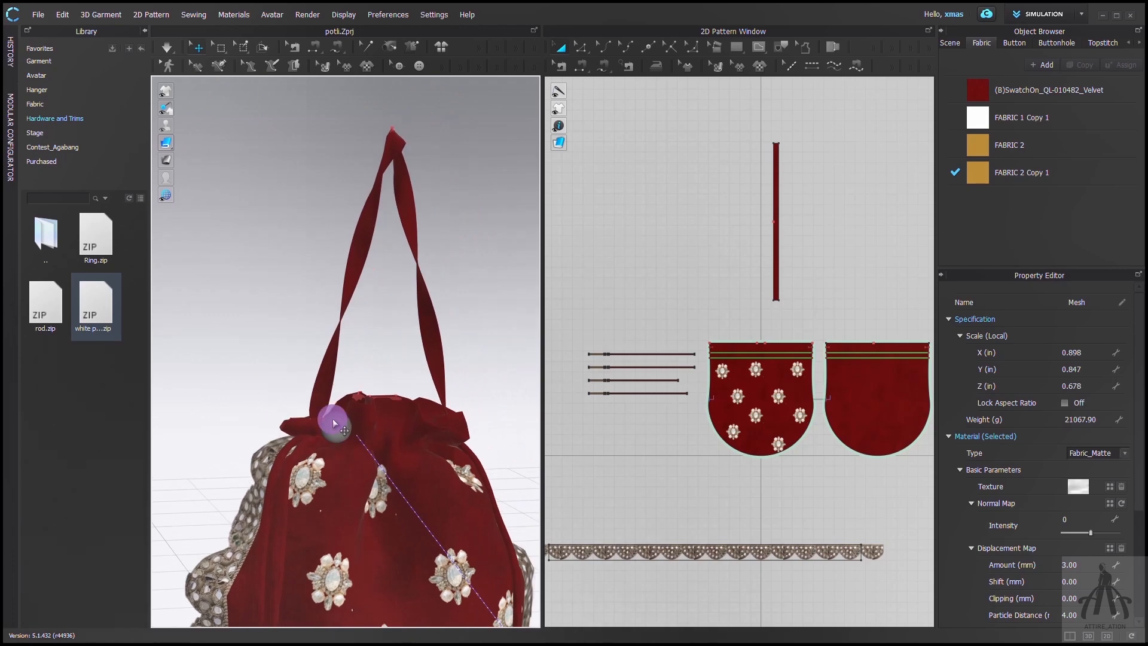
left_click_drag(333, 421, 307, 409)
scroll(308, 413, "up", 2)
scroll(311, 414, "up", 3)
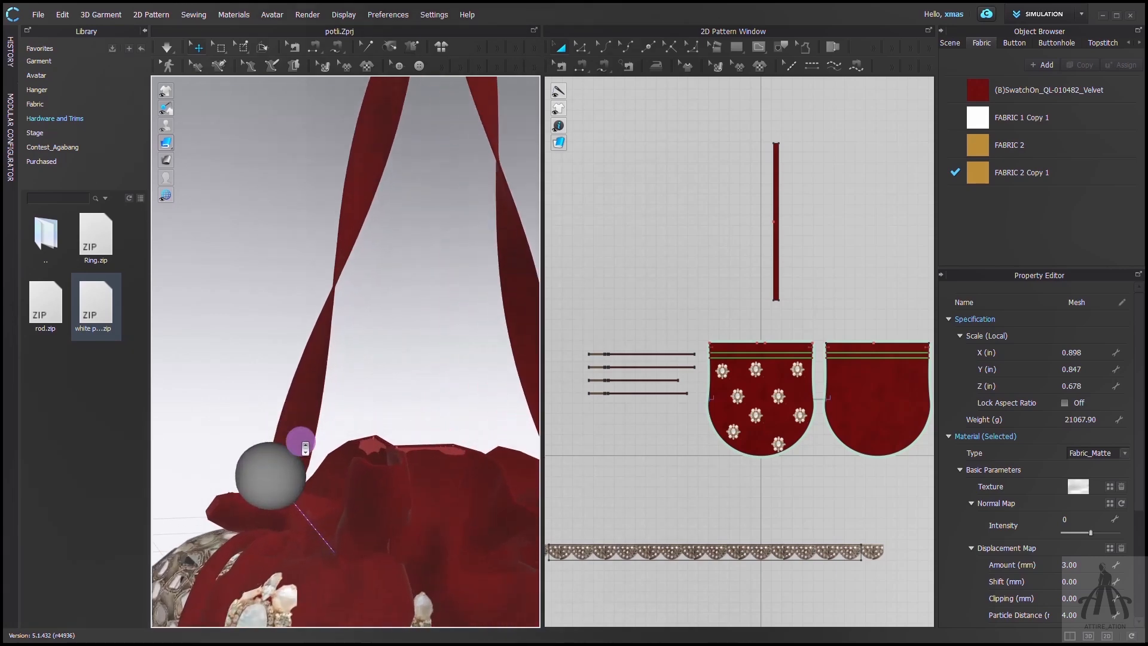
Shrink the bead to about 0.64 × 0.63 × 0.68 in and adjust its position at the strap's base.
left_click_drag(281, 471, 281, 475)
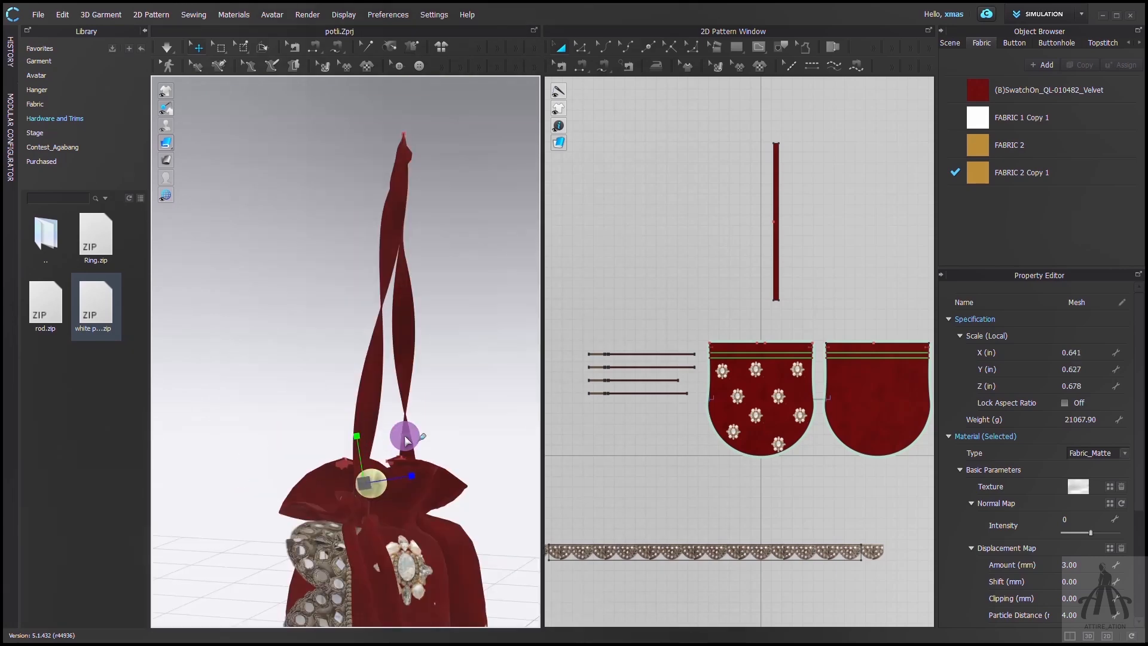
key("w")
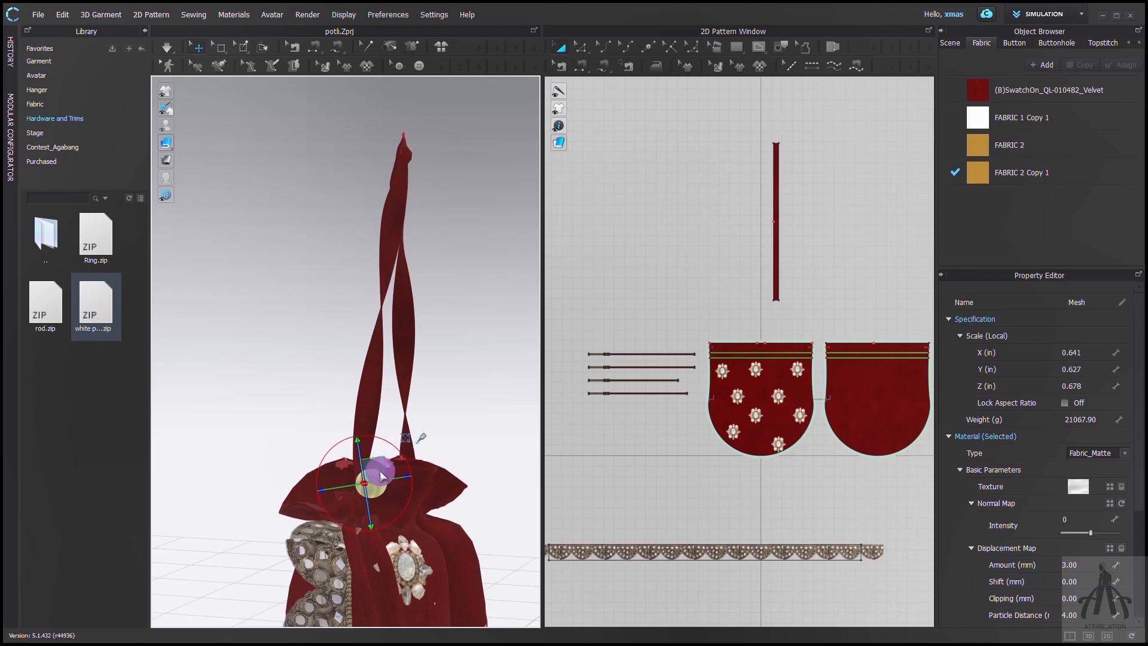
left_click_drag(381, 476, 357, 454)
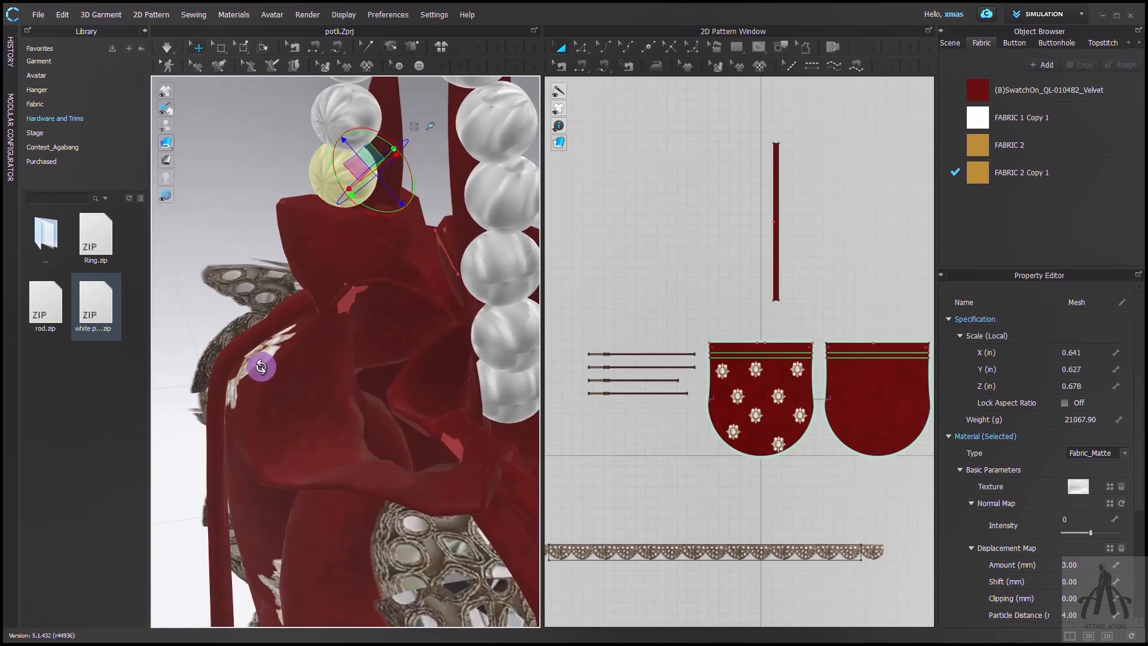
Assign the transparent fabric FABRIC 1 Copy 1 to the strap pattern behind the beads.
right_click_drag(262, 366, 382, 343)
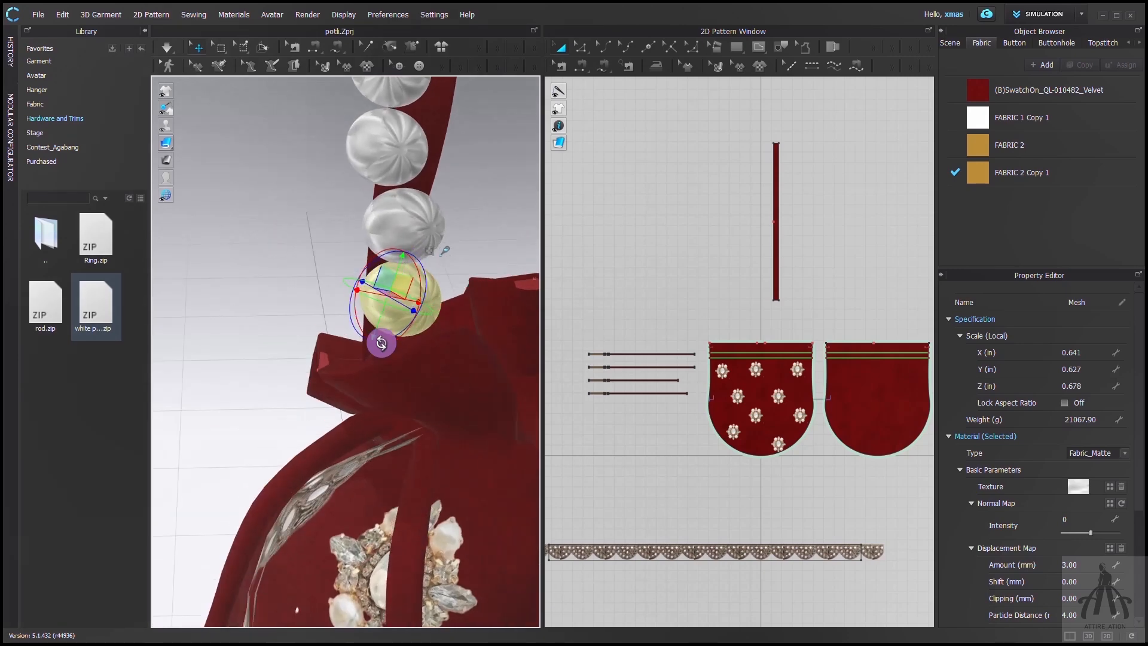
key("2")
scroll(378, 342, "up", 1)
scroll(413, 340, "up", 2)
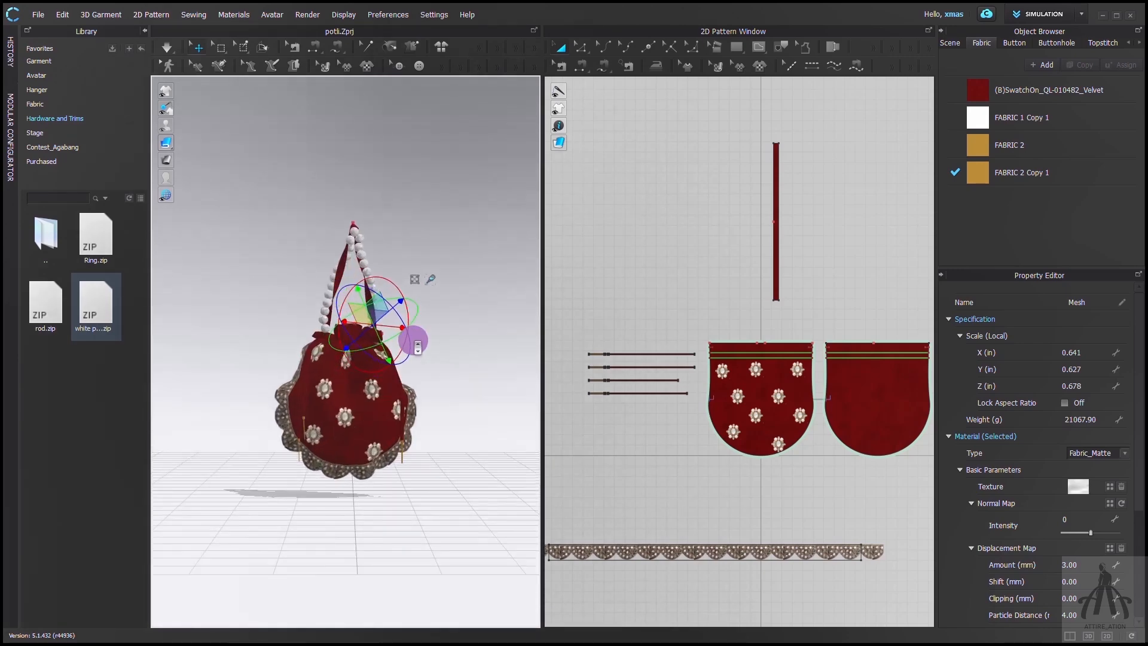
scroll(416, 341, "up", 2)
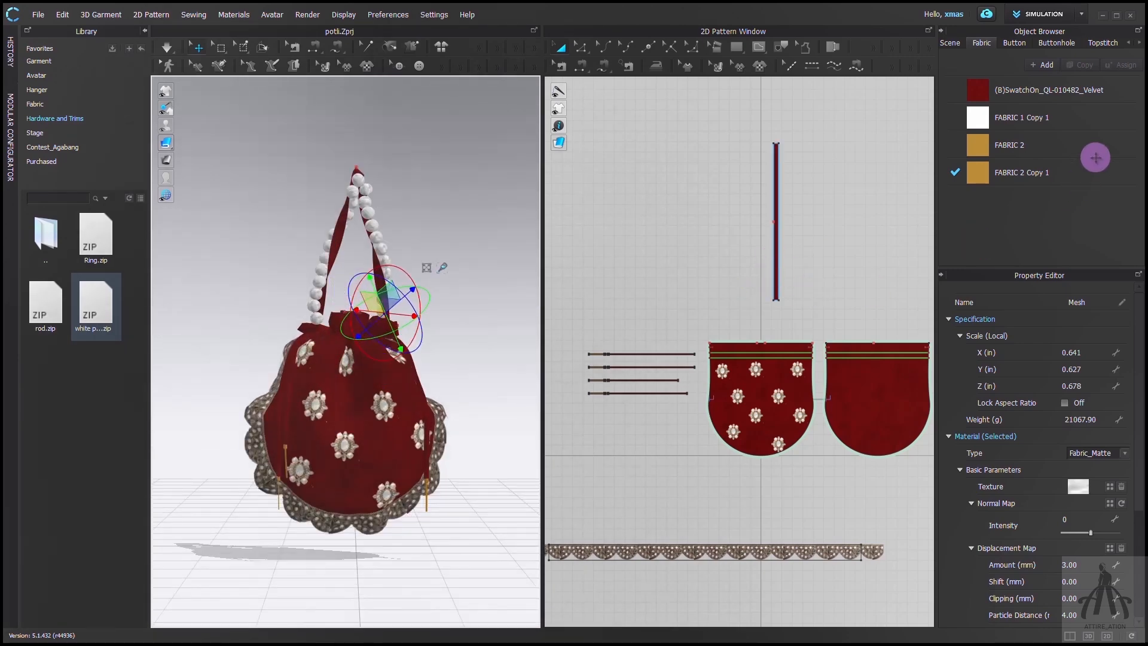
left_click(1127, 117)
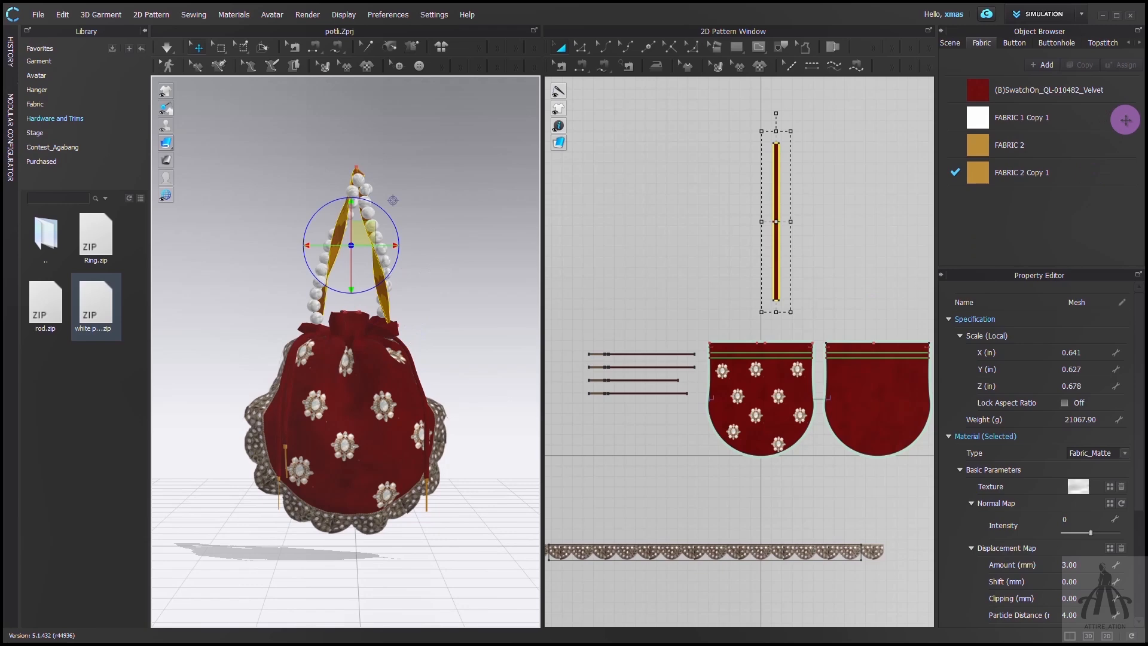
left_click(476, 231)
mouse_move(425, 339)
right_mouse_down()
mouse_move(425, 364)
mouse_move(558, 363)
mouse_move(425, 361)
right_mouse_up()
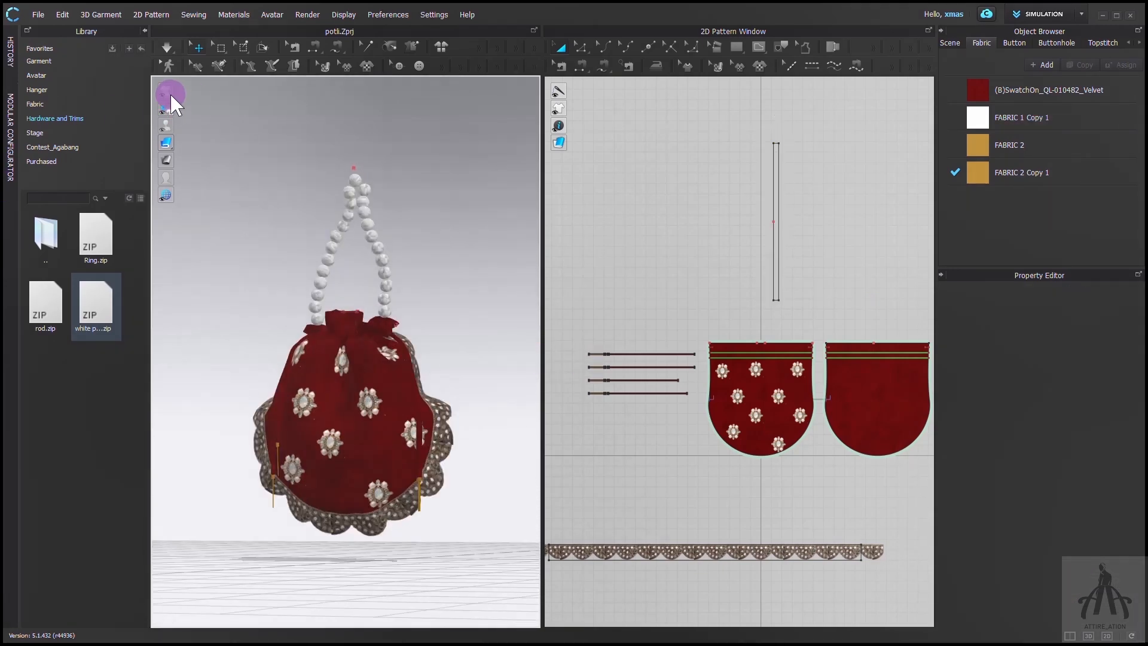
Recolour all the strap beads golden orange.
scroll(347, 186, "up", 5)
left_click(417, 314)
left_click(1120, 505)
mouse_move(521, 156)
left_mouse_down()
mouse_move(747, 155)
mouse_move(715, 185)
mouse_move(728, 187)
left_mouse_up()
left_click(753, 376)
left_click(763, 429)
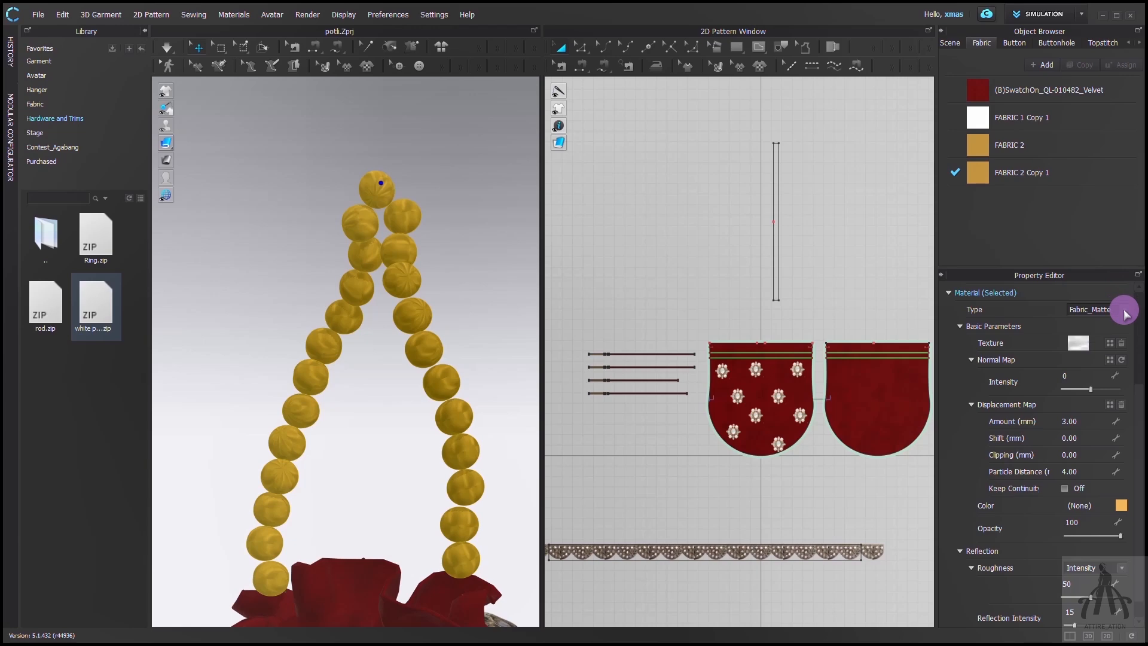
Change the strap beads' material type and render the whole purse.
left_click(1104, 323)
left_click(1106, 322)
scroll(415, 260, "down", 5)
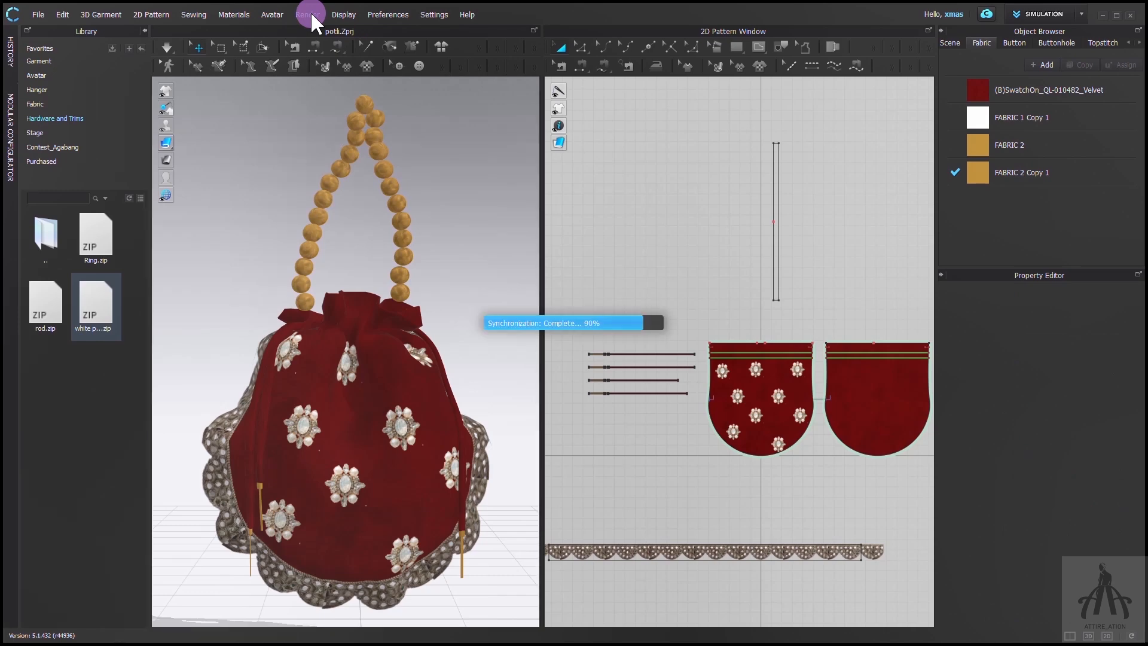
left_click(551, 42)
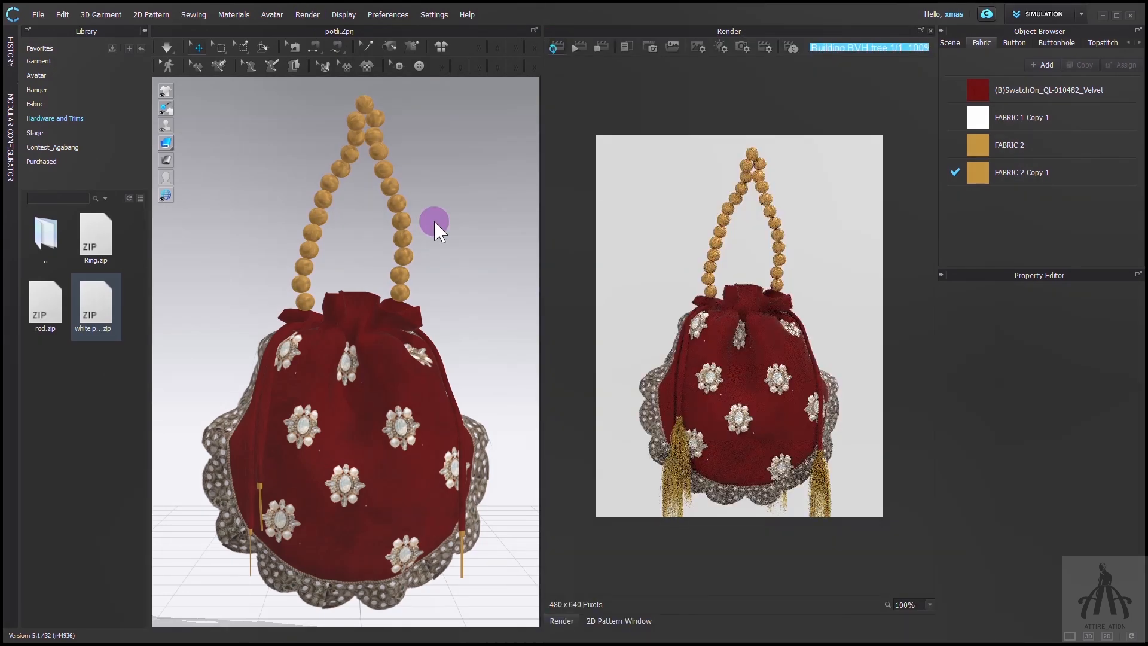